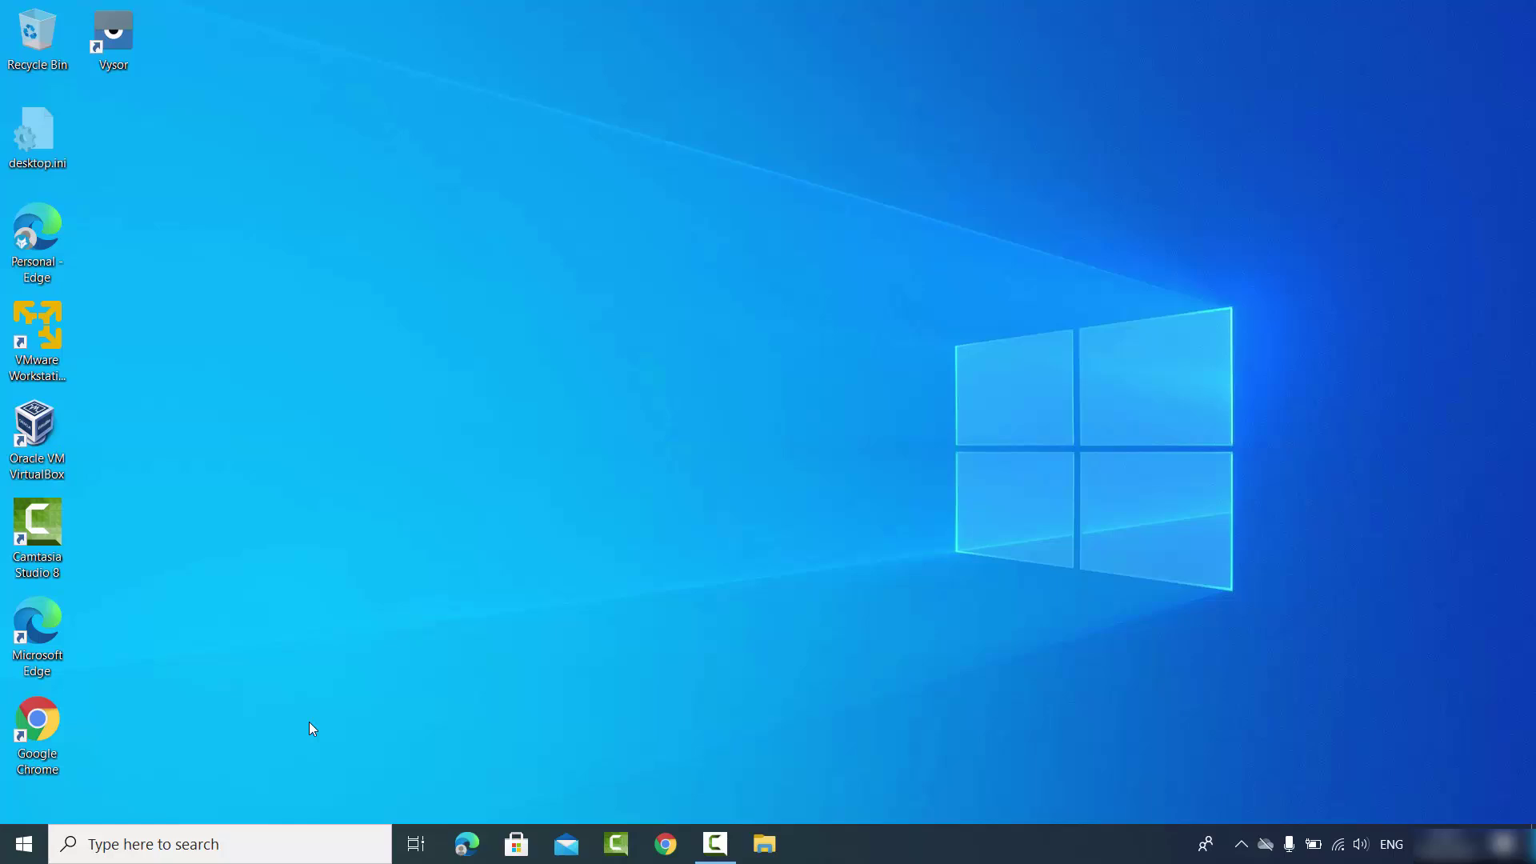
- Start Excel and open the recent YouTube-Playlist.xls file from Downloads, accepting the mismatched file format
click(148, 853)
click(164, 476)
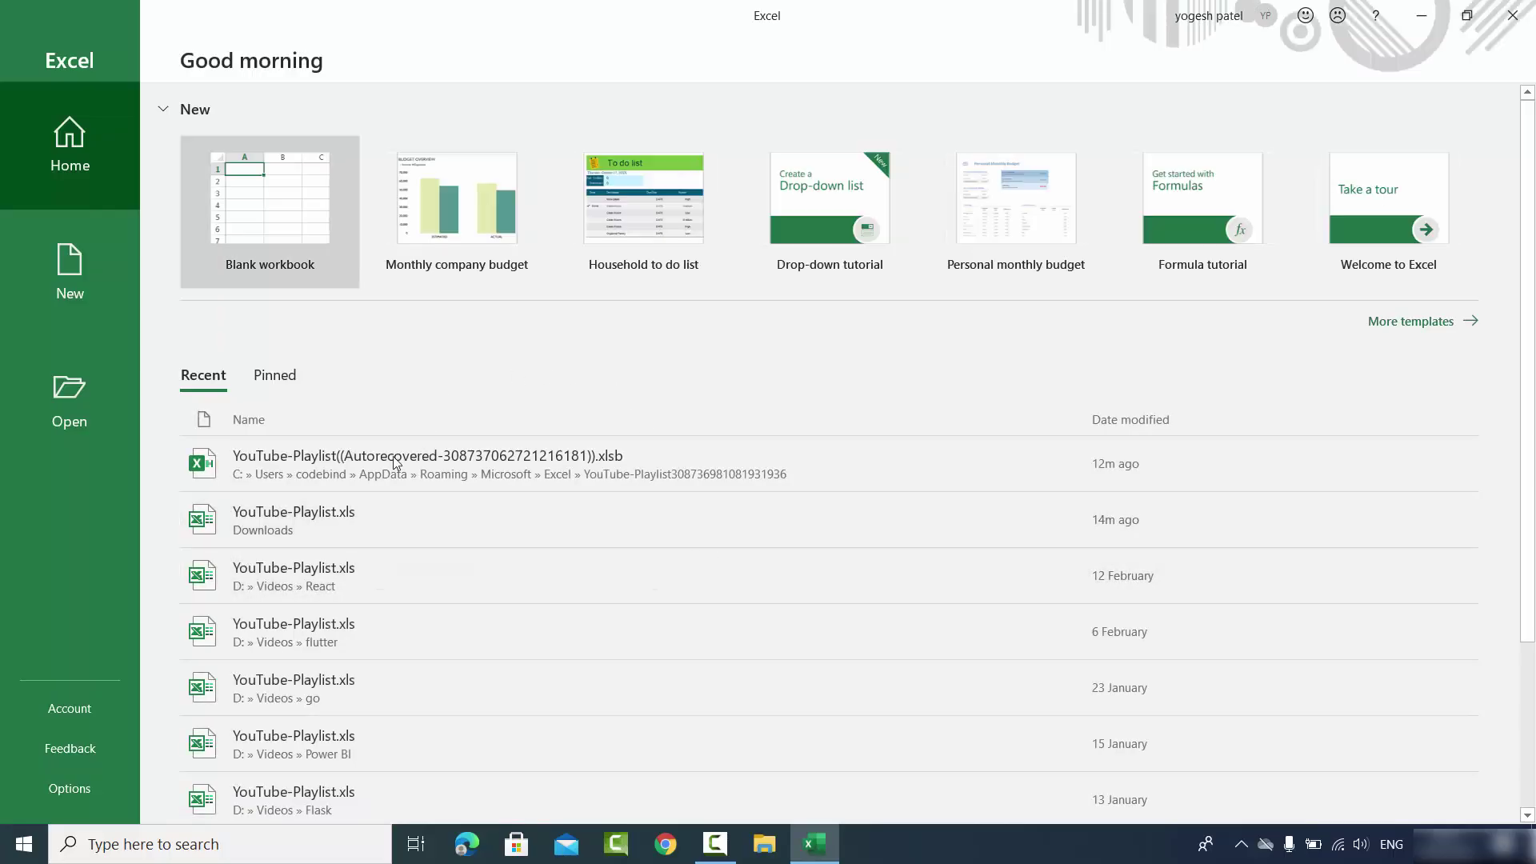
click(267, 521)
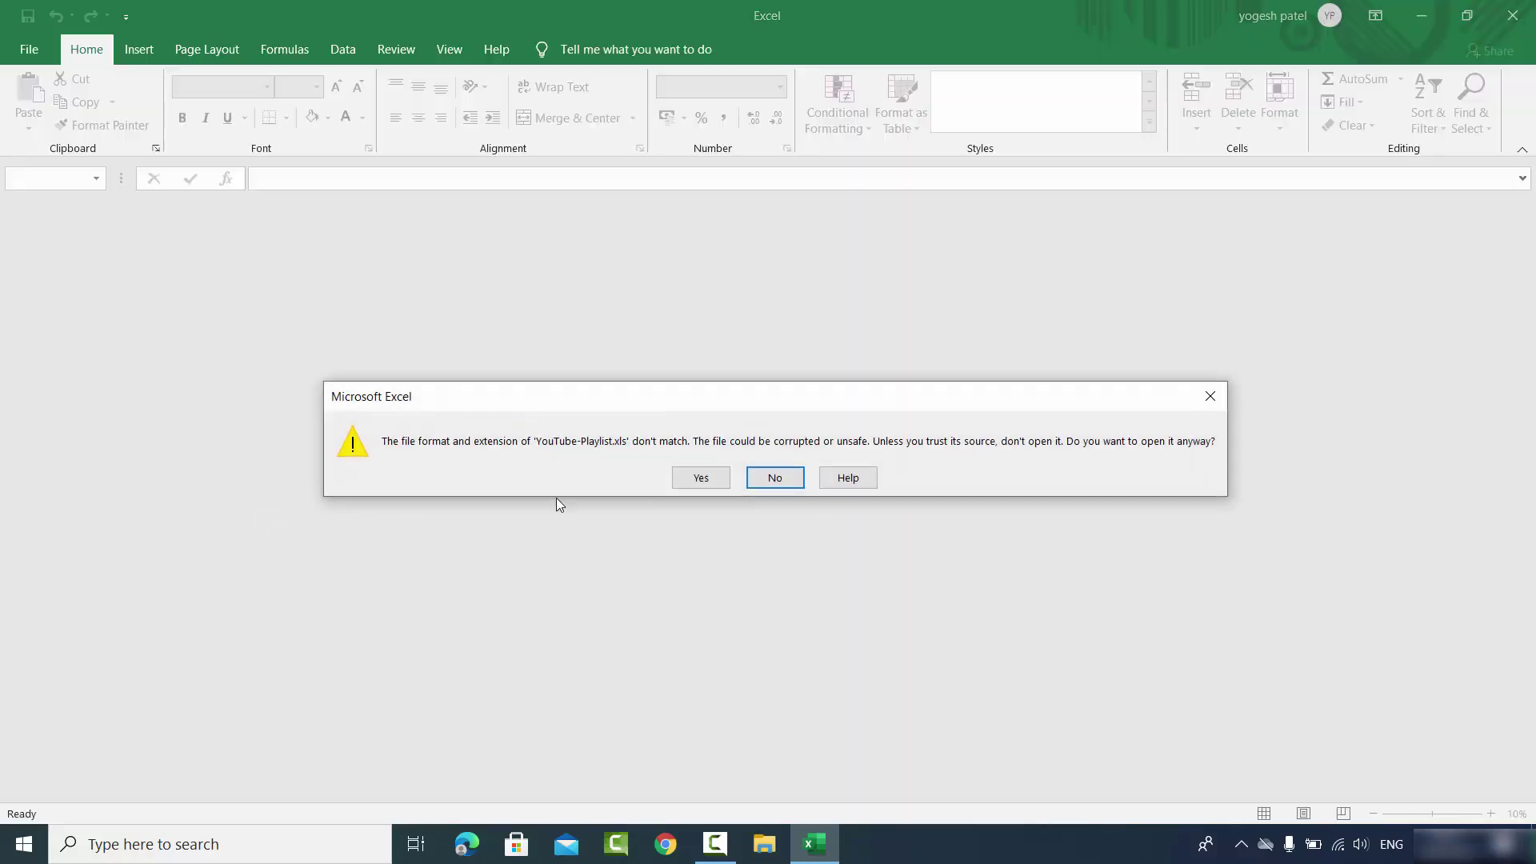
click(701, 477)
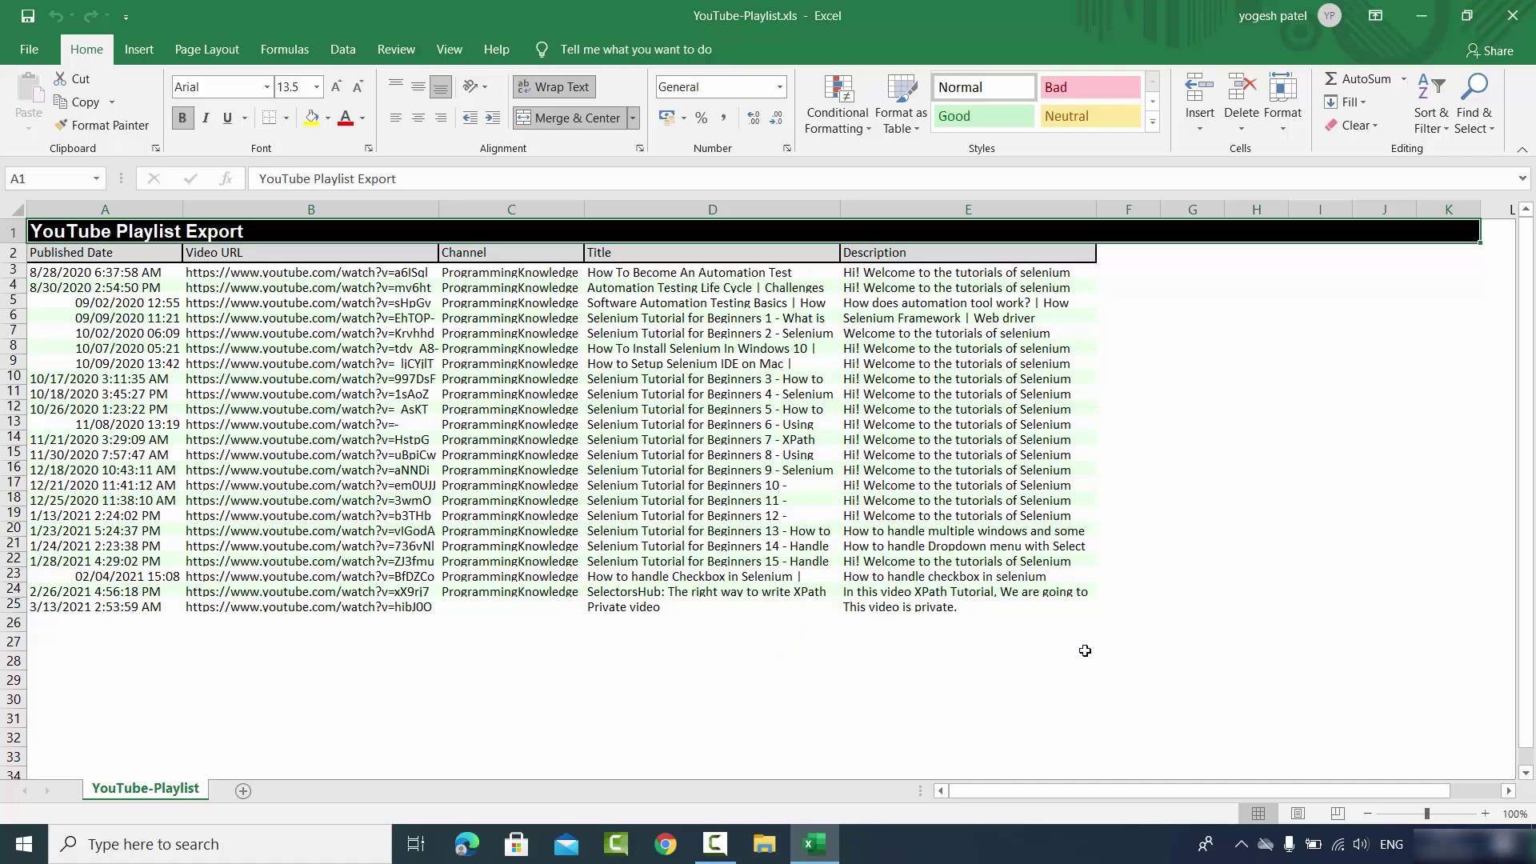
- Clear the contents of the range A15:E27 in the YouTube-Playlist sheet and leave the workbook unsaved
drag(1089, 645, 89, 458)
key(Delete)
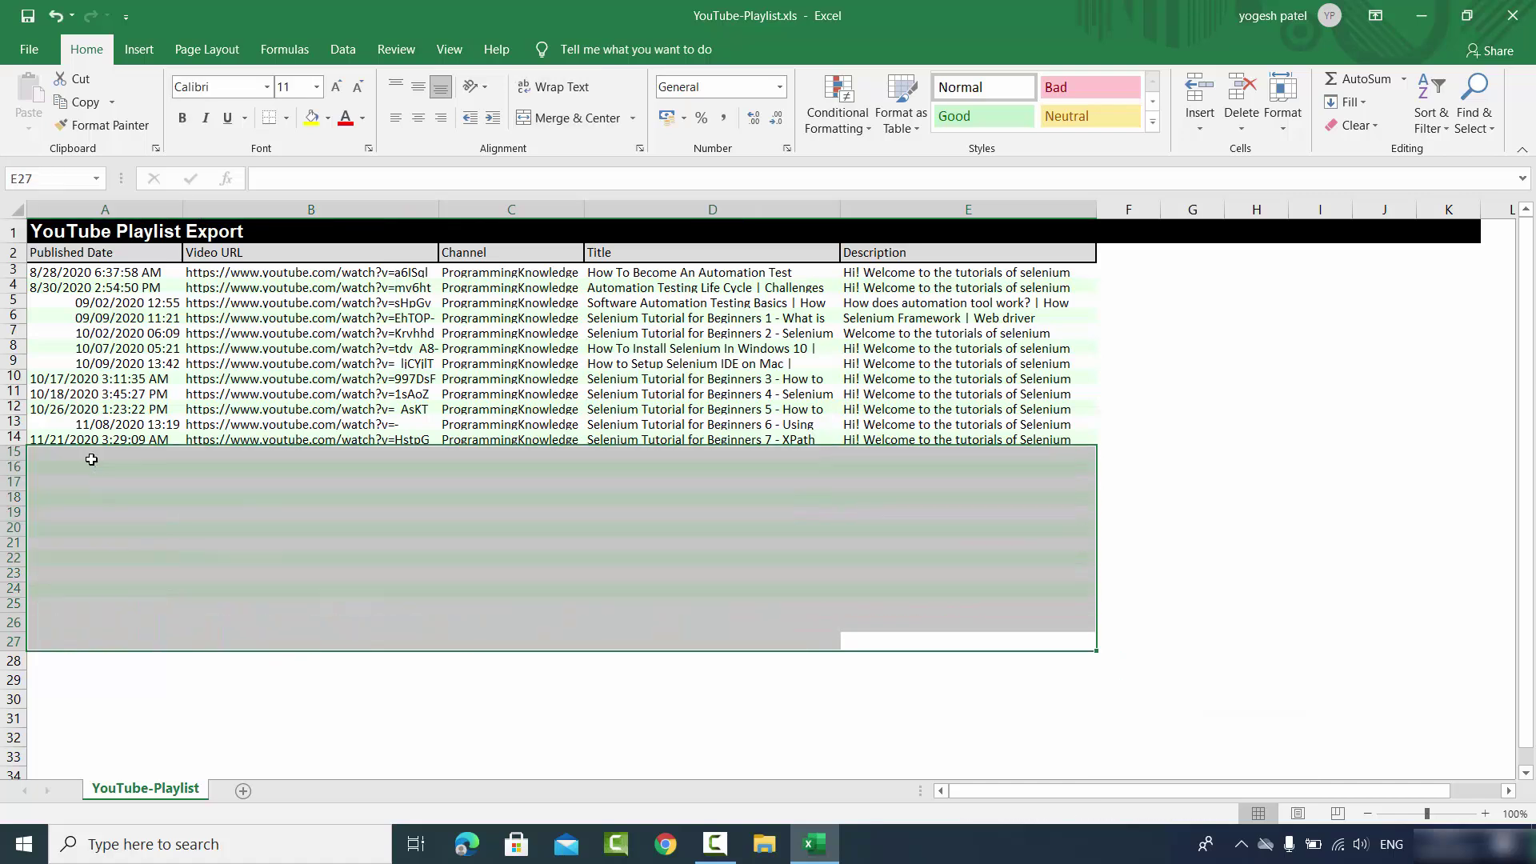
click(1202, 456)
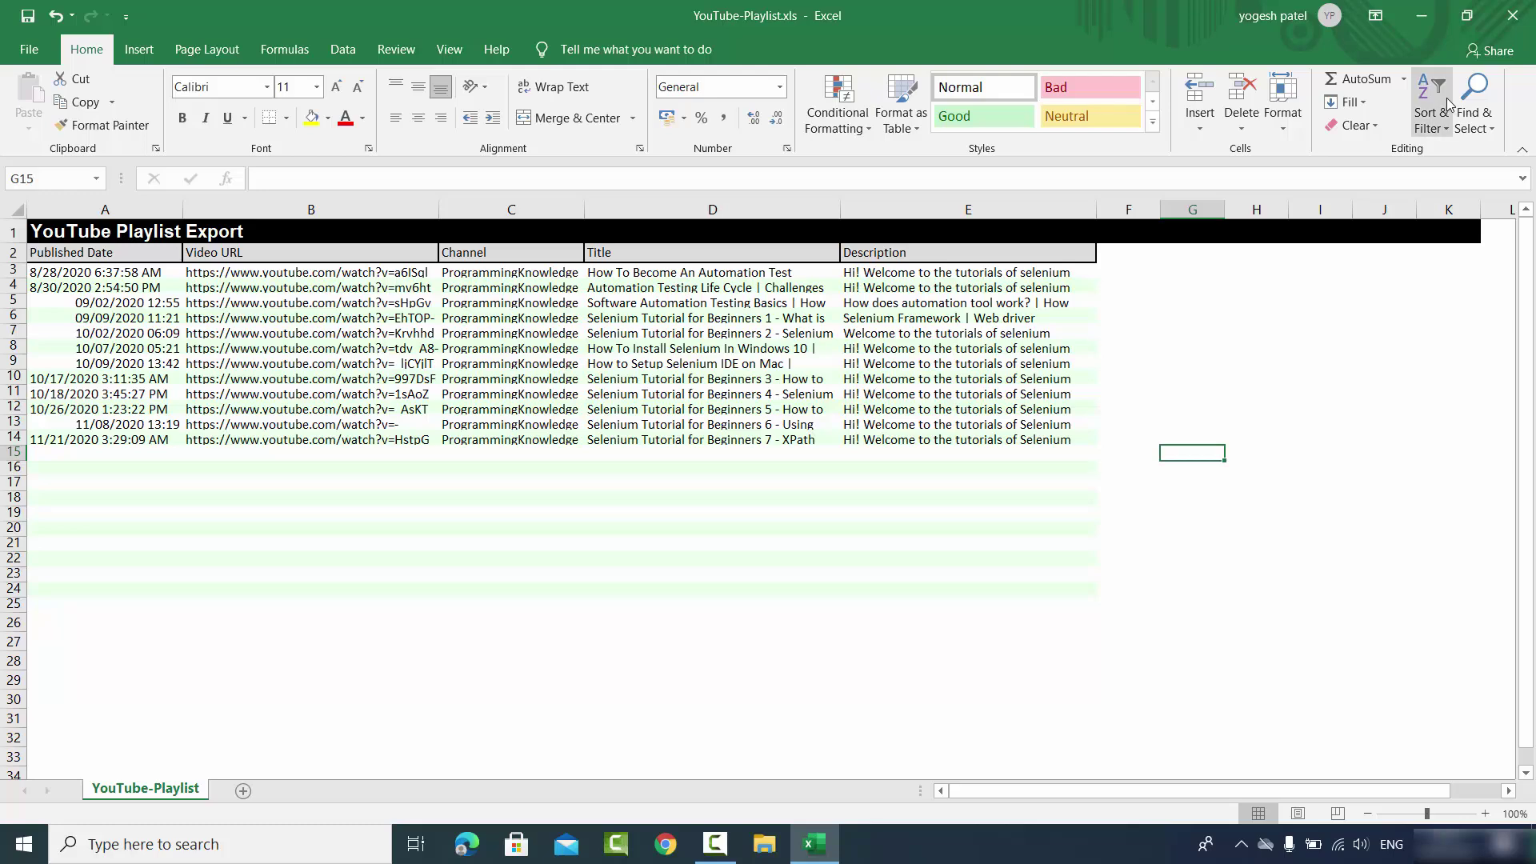
click(1512, 23)
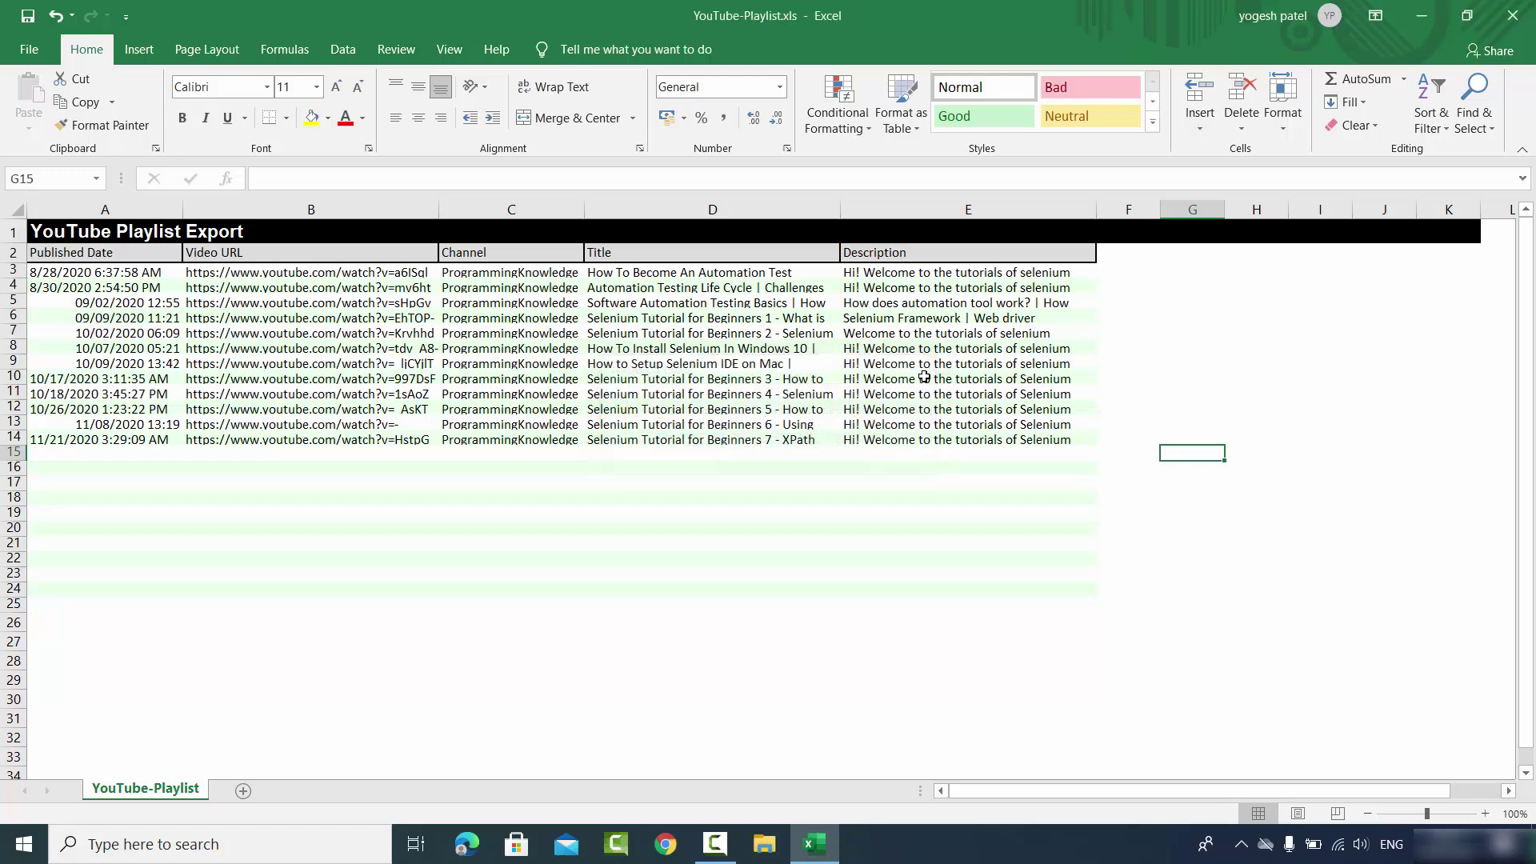
click(918, 368)
- Force Excel to close by ending its task in Task Manager, and minimize Task Manager
right_click(894, 853)
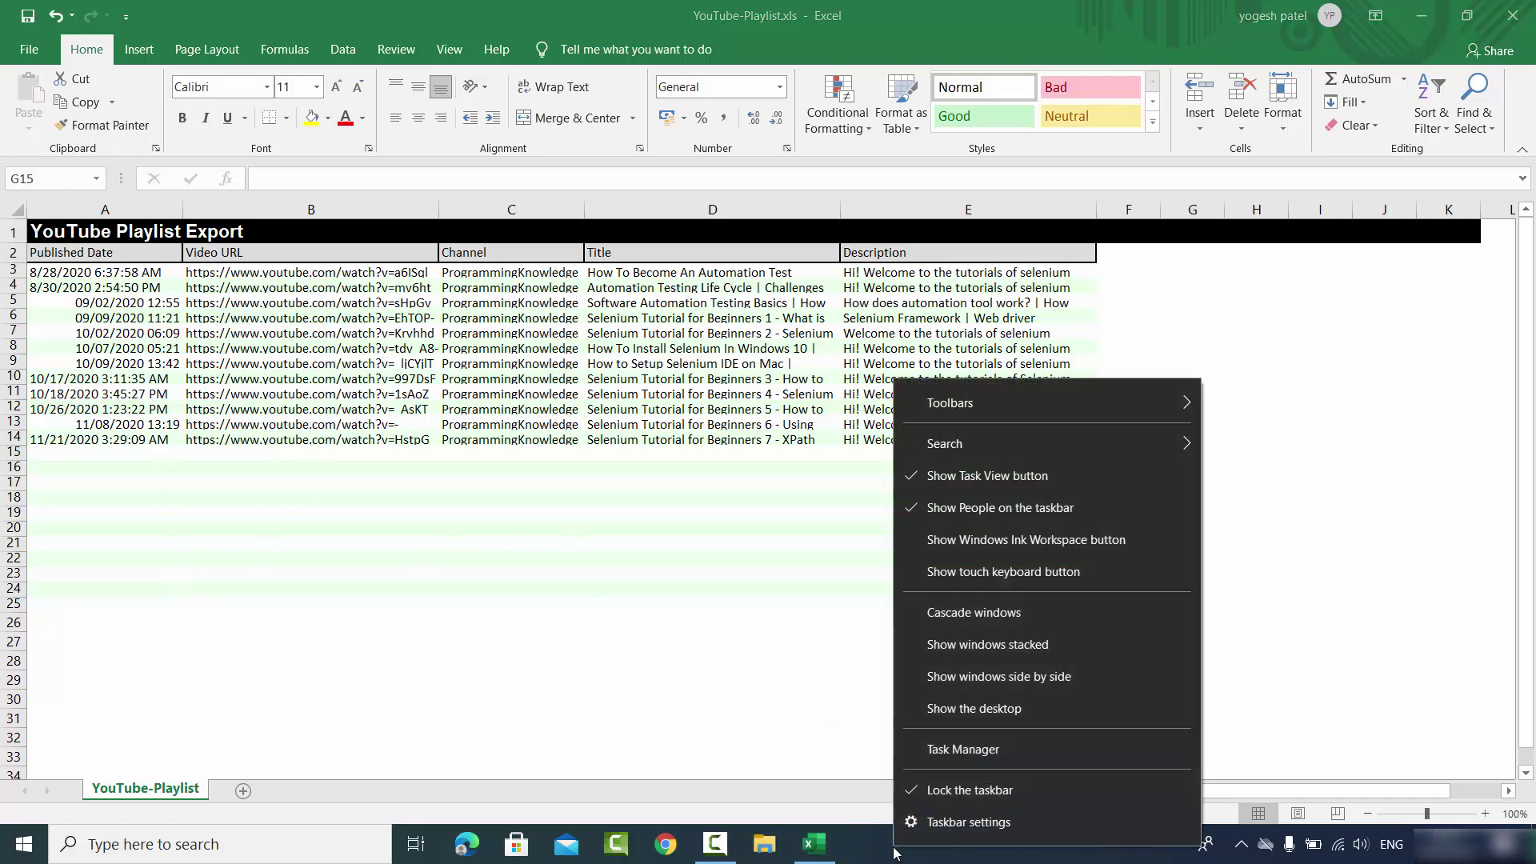
click(936, 751)
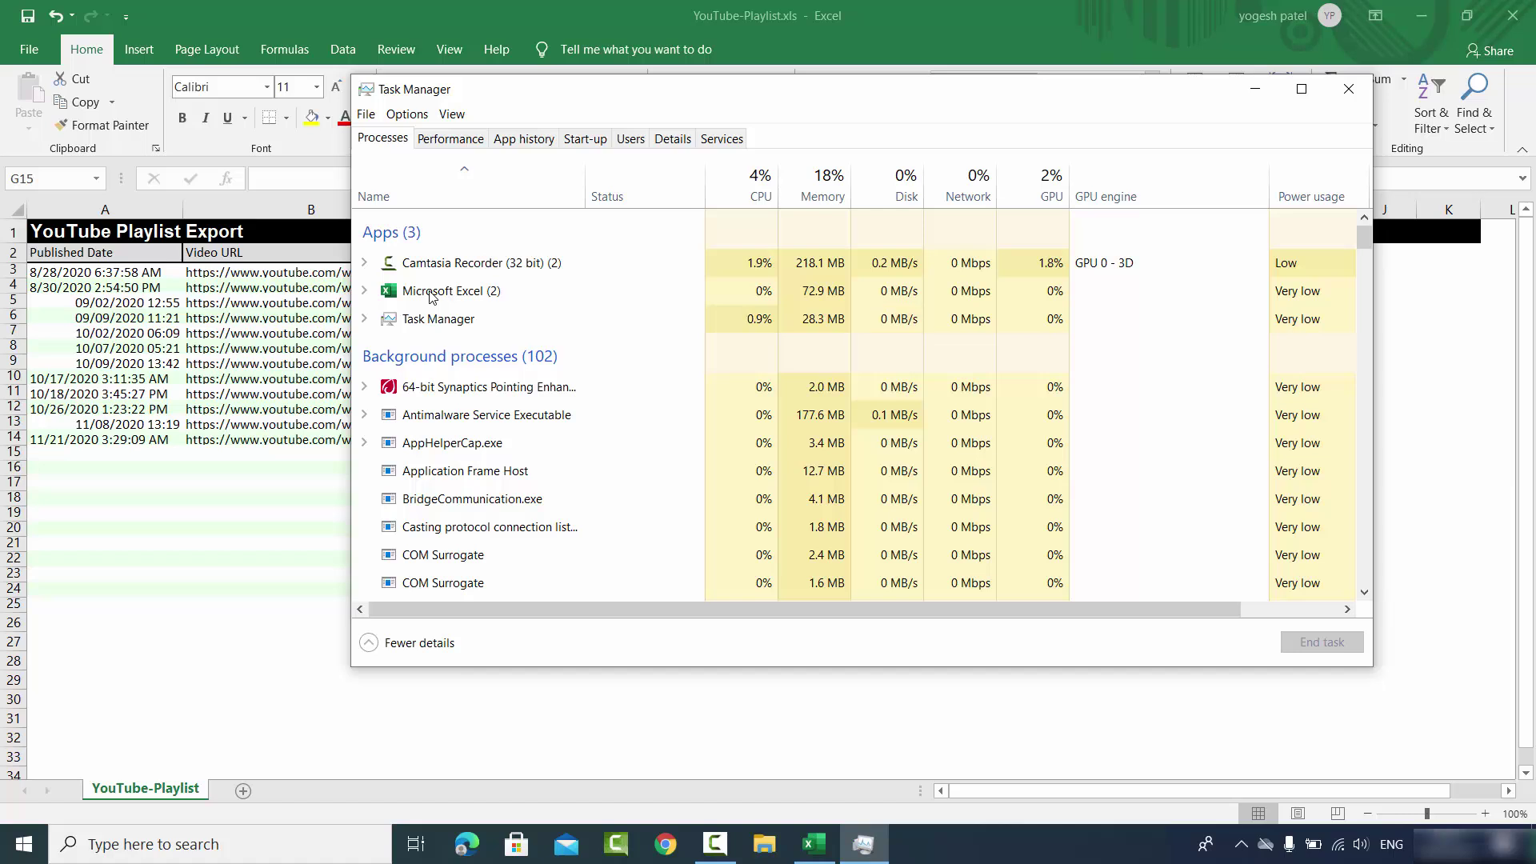
click(432, 294)
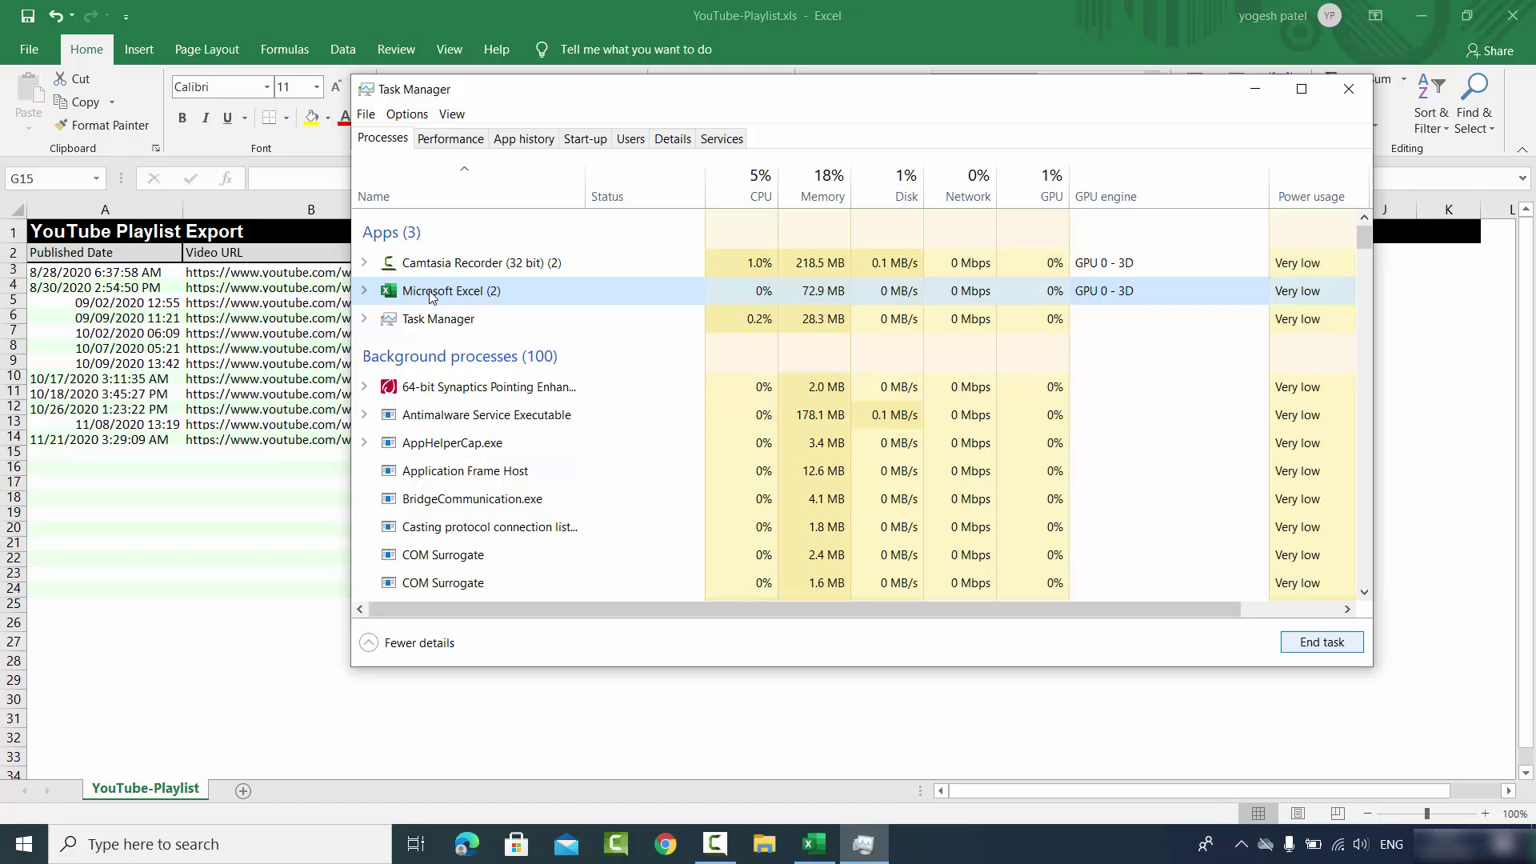
key(Delete)
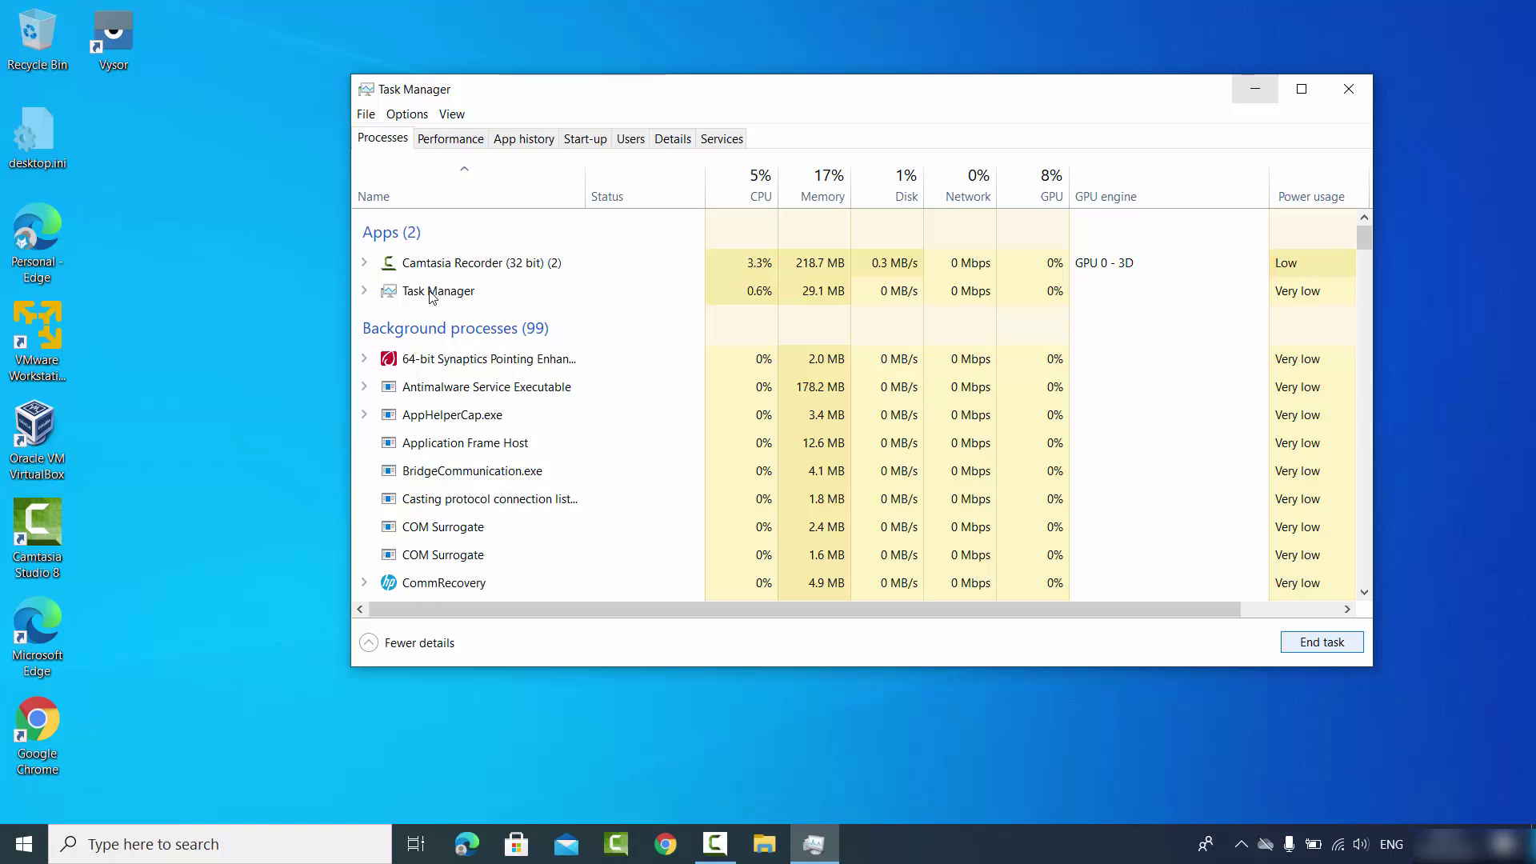
click(1254, 89)
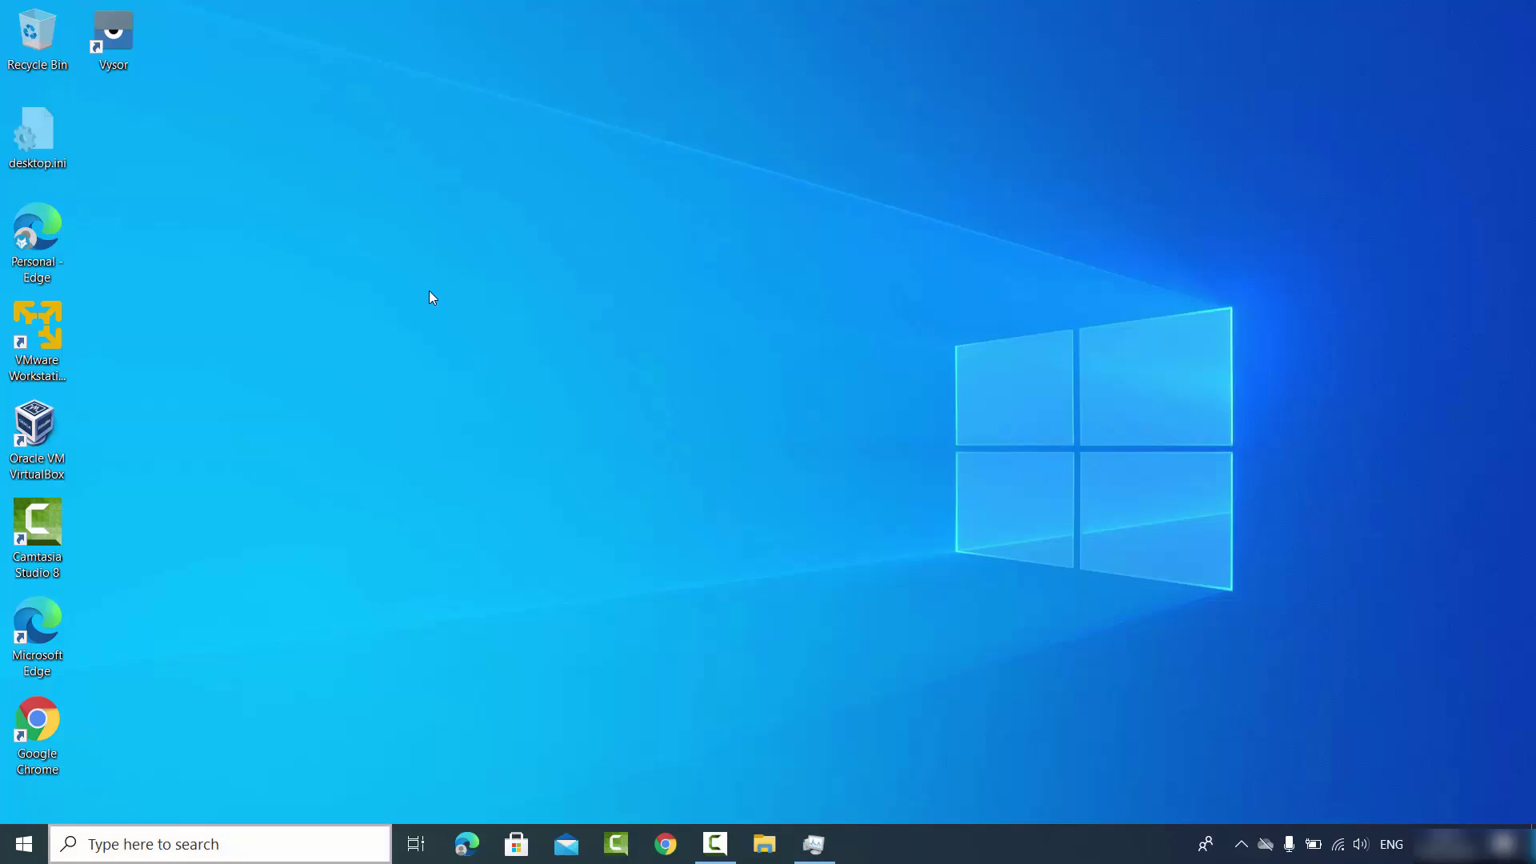
- Relaunch Excel with a blank workbook and open the YouTube-Playlist (version 1) file offered by Document Recovery
key(super+s)
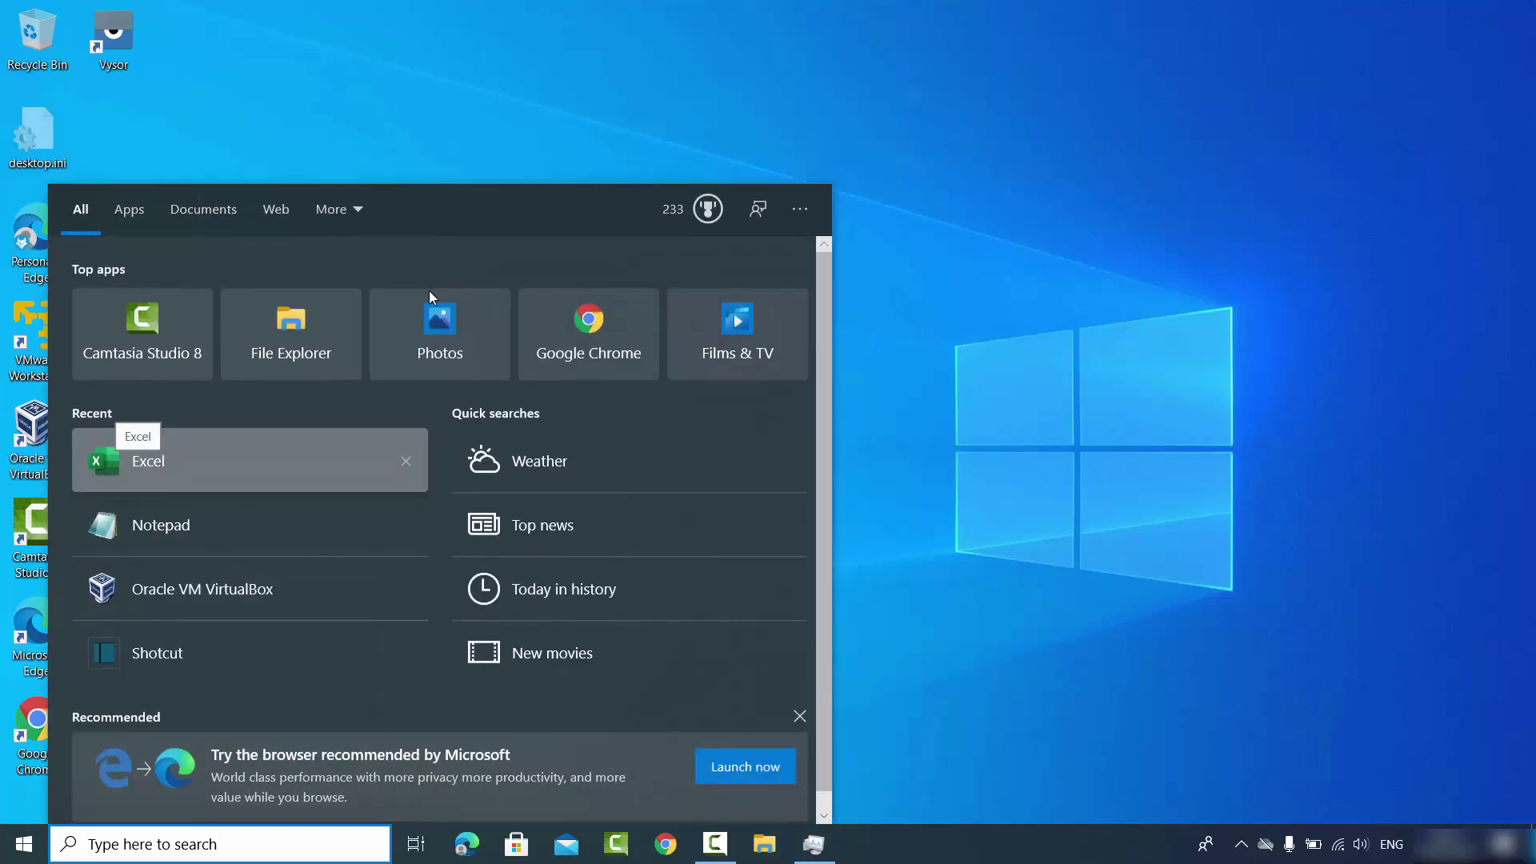
key(Return)
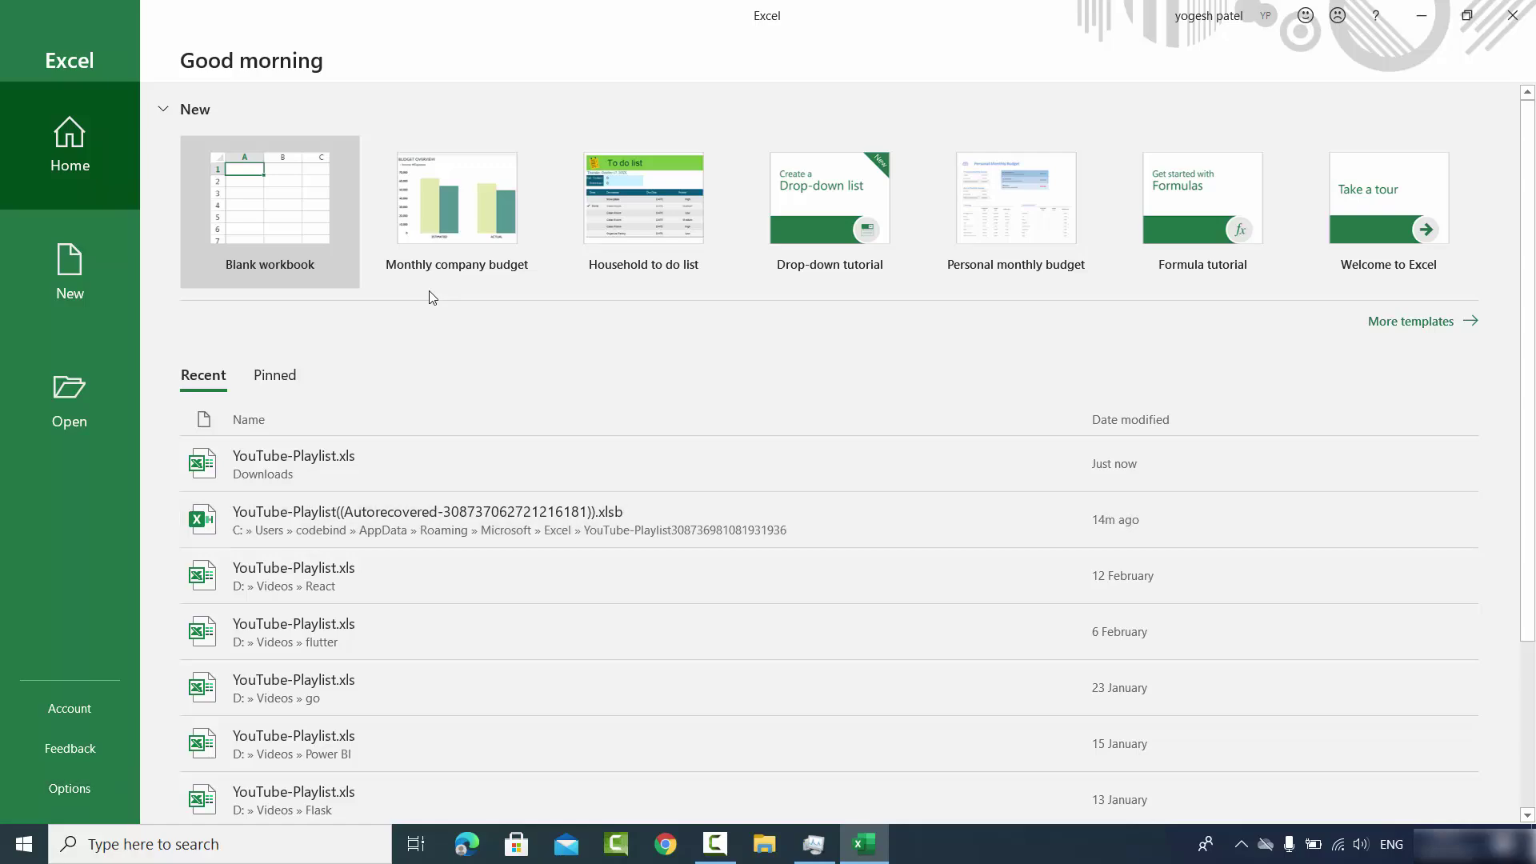
key(Return)
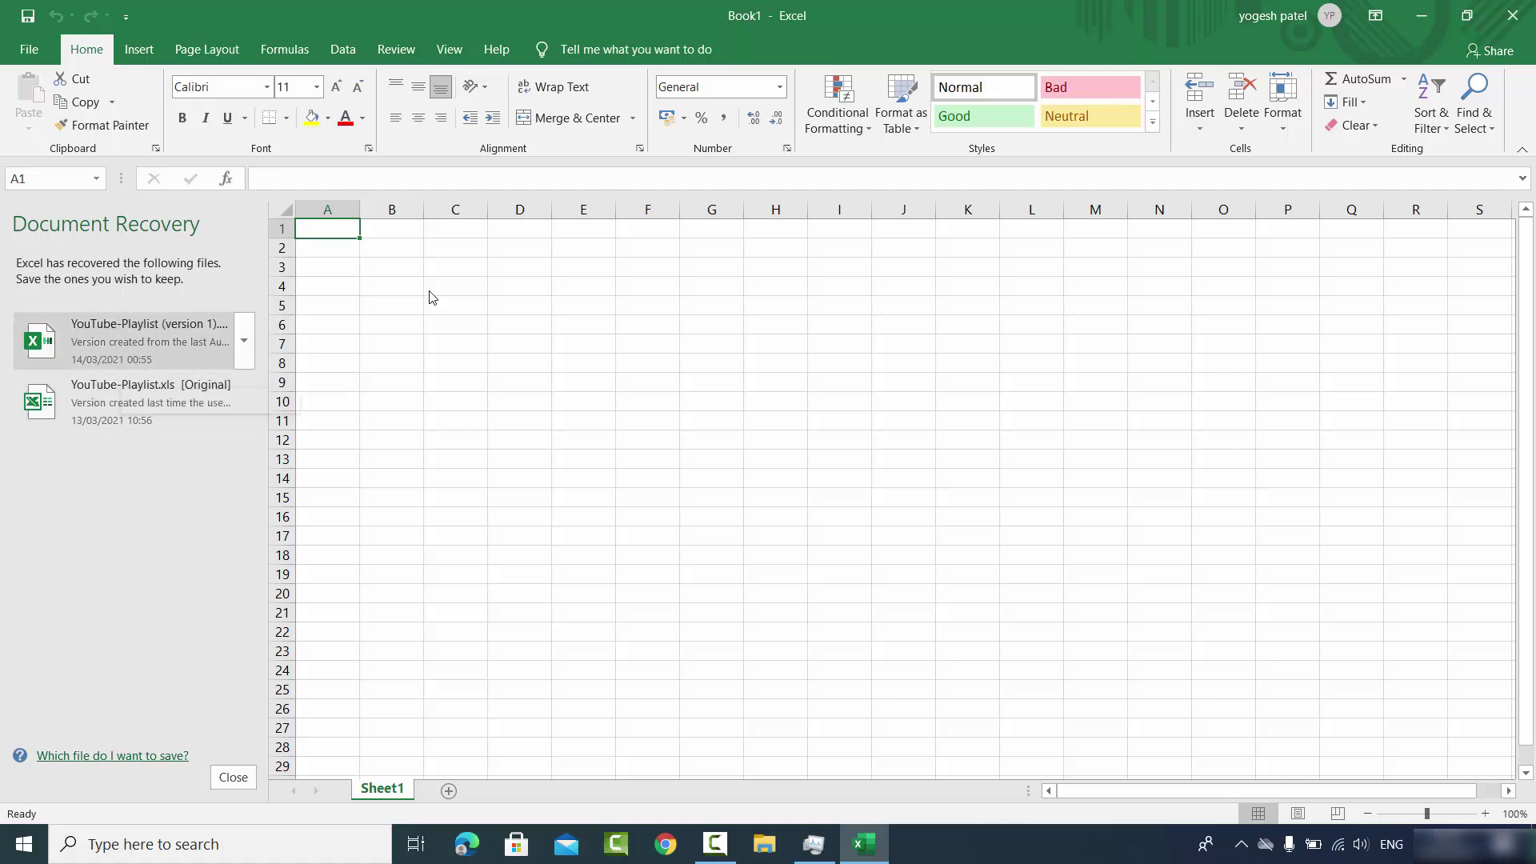
key(Return)
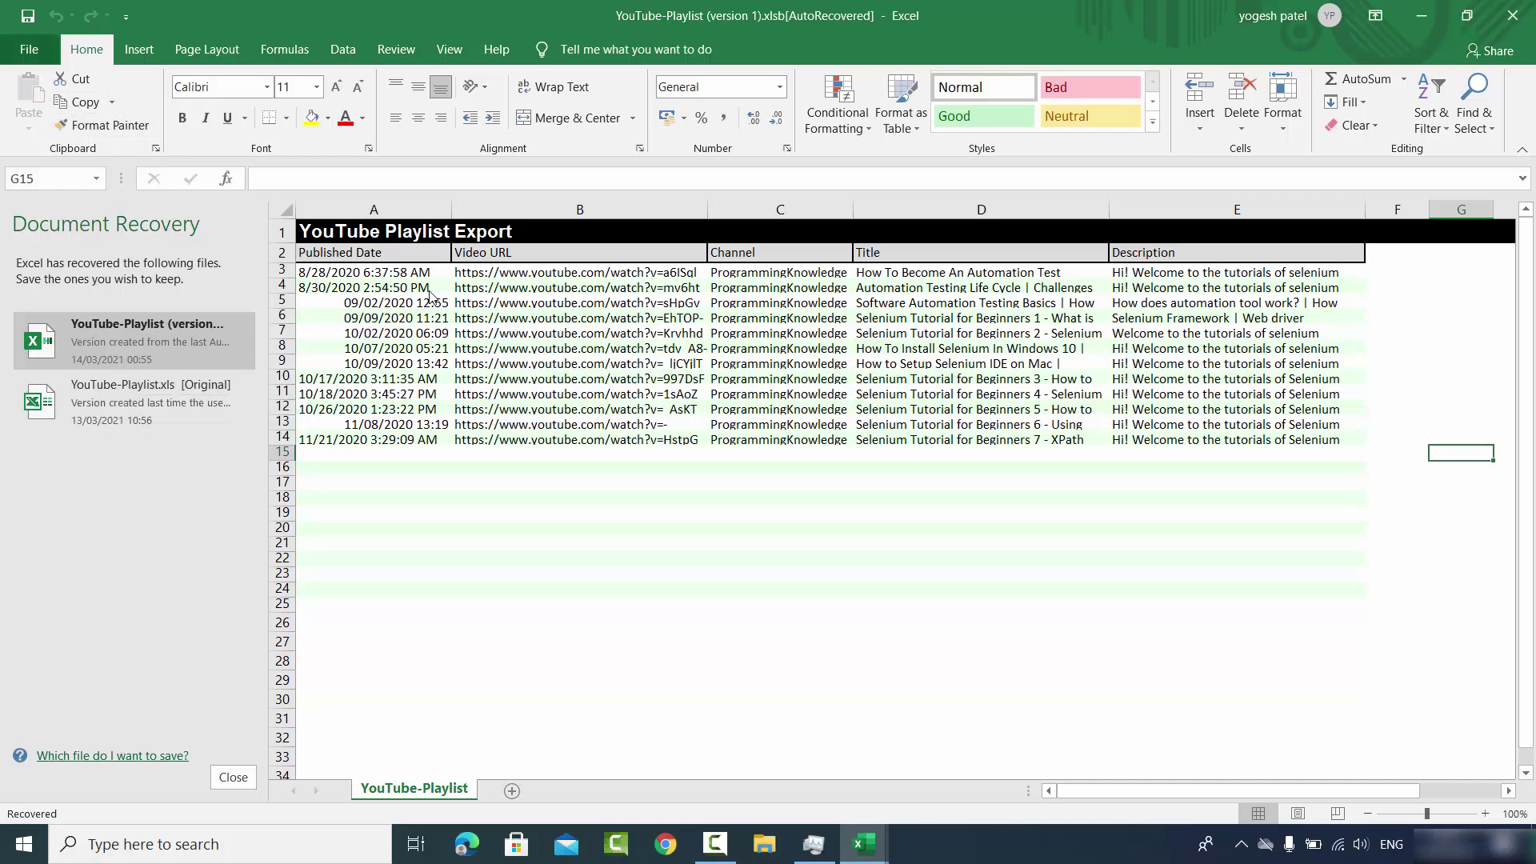
- Browse for a location to save the recovered workbook under and cancel back to the sheet without saving
key(alt+f)
key(Down)
key(Down)
key(Down)
key(Down)
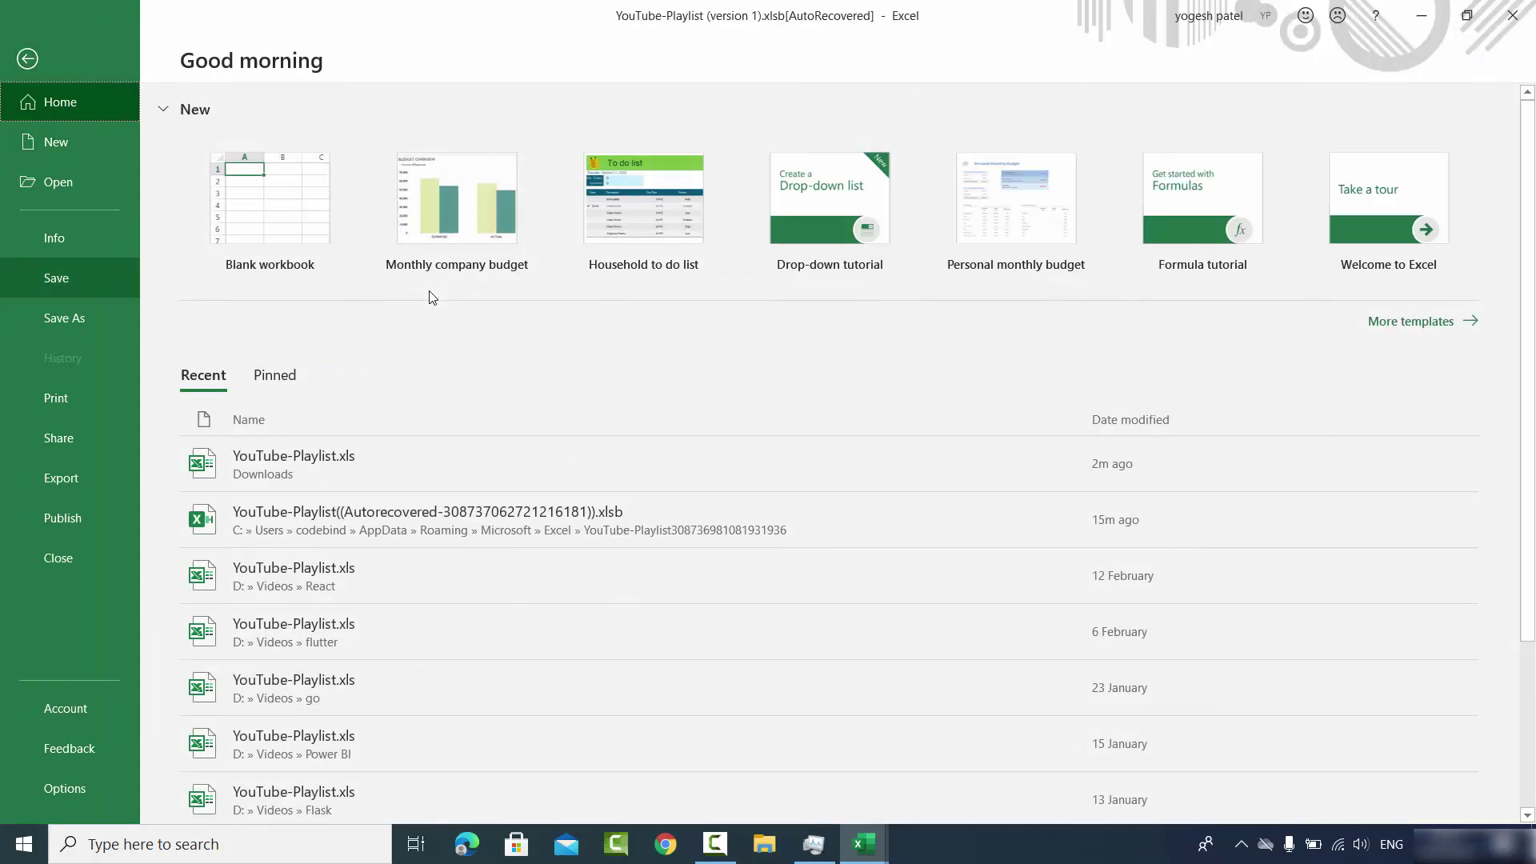
key(Return)
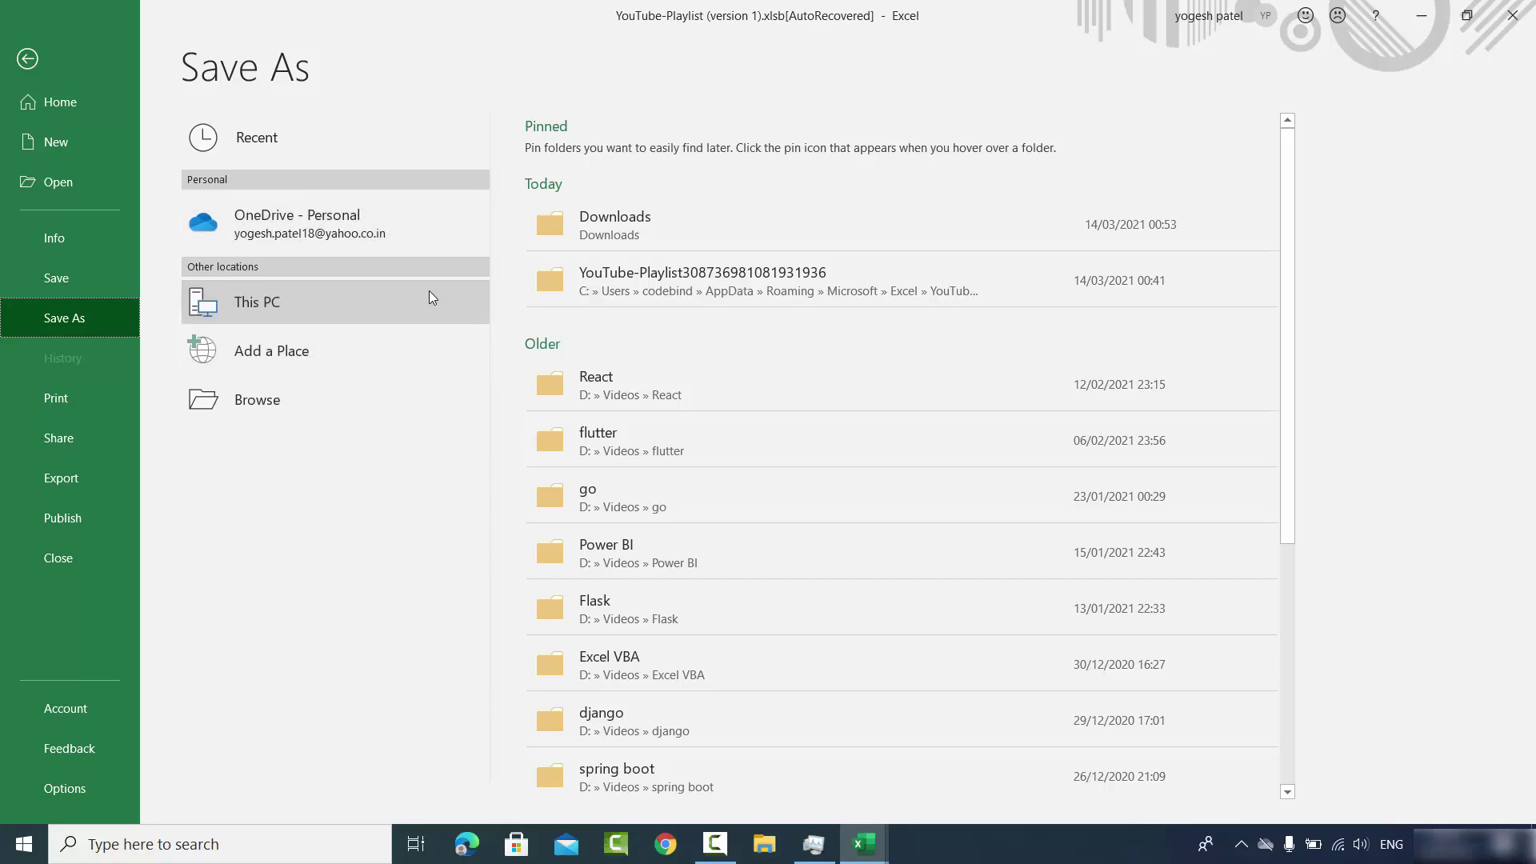
key(Down)
key(Down)
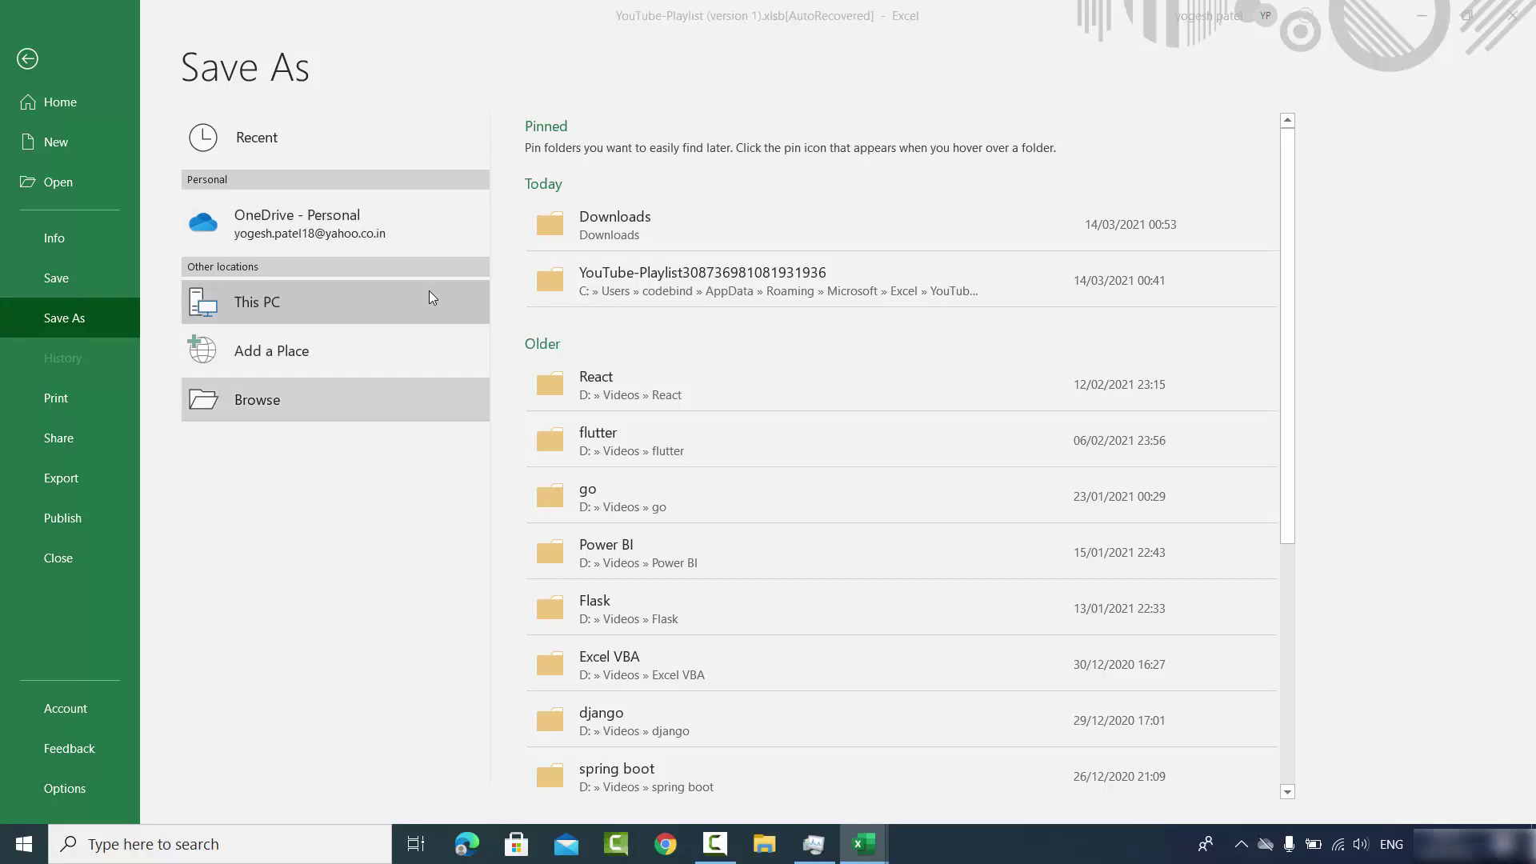
key(Return)
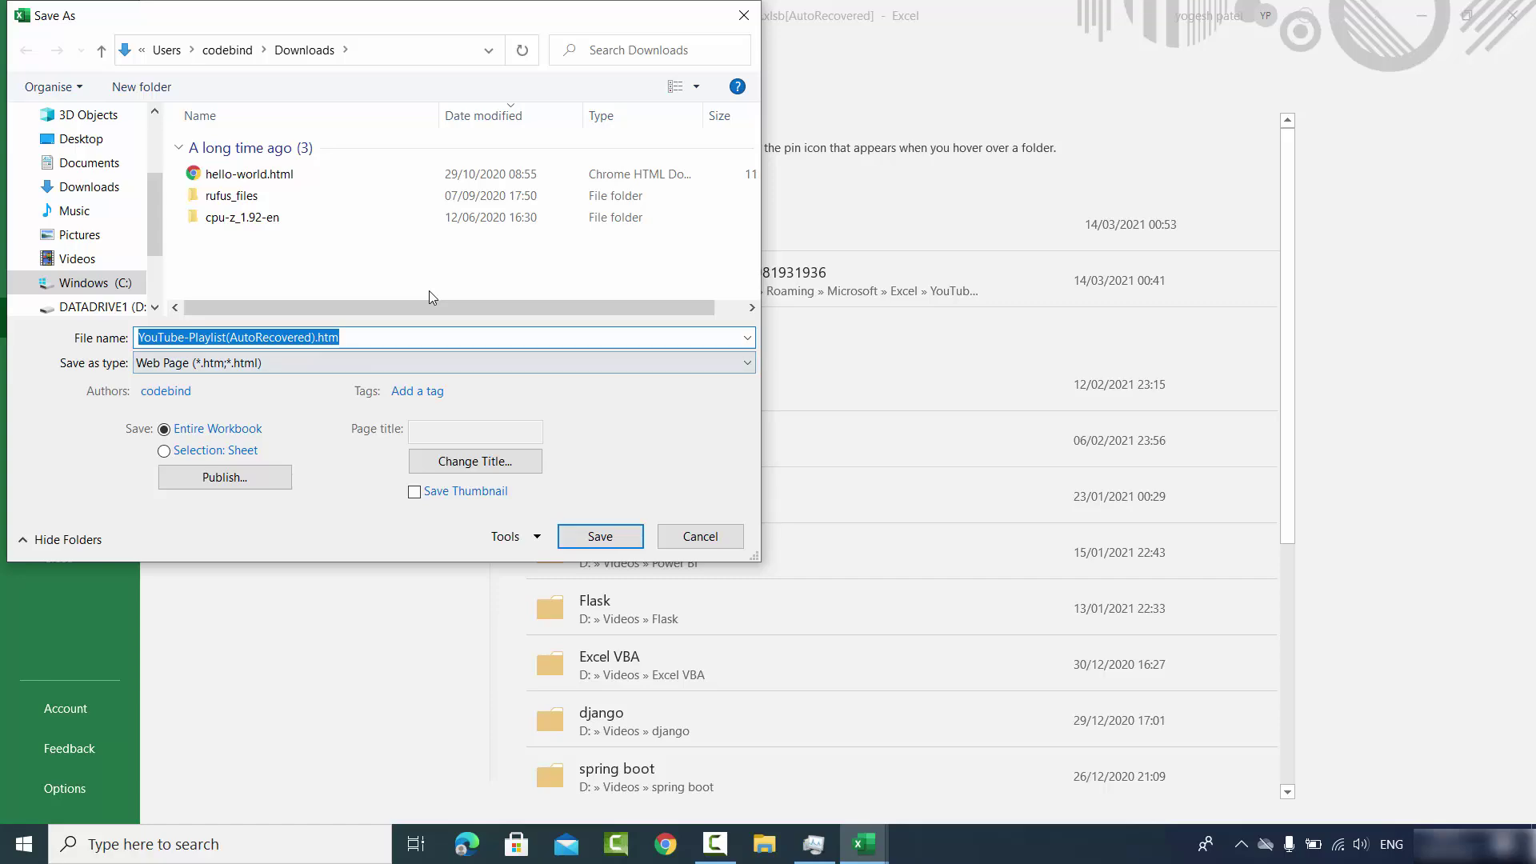
key(Escape)
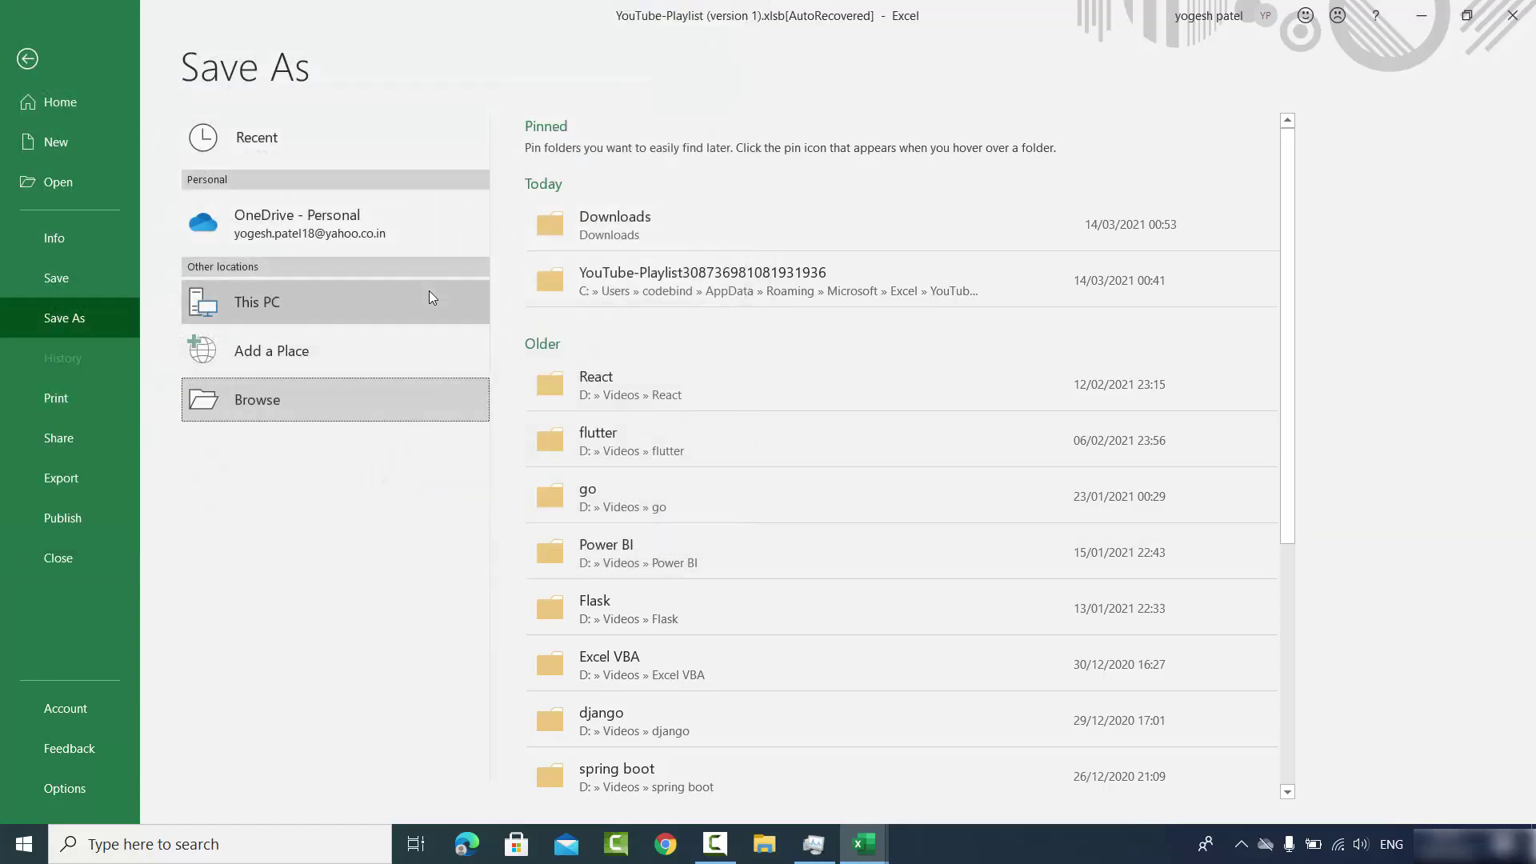
key(Escape)
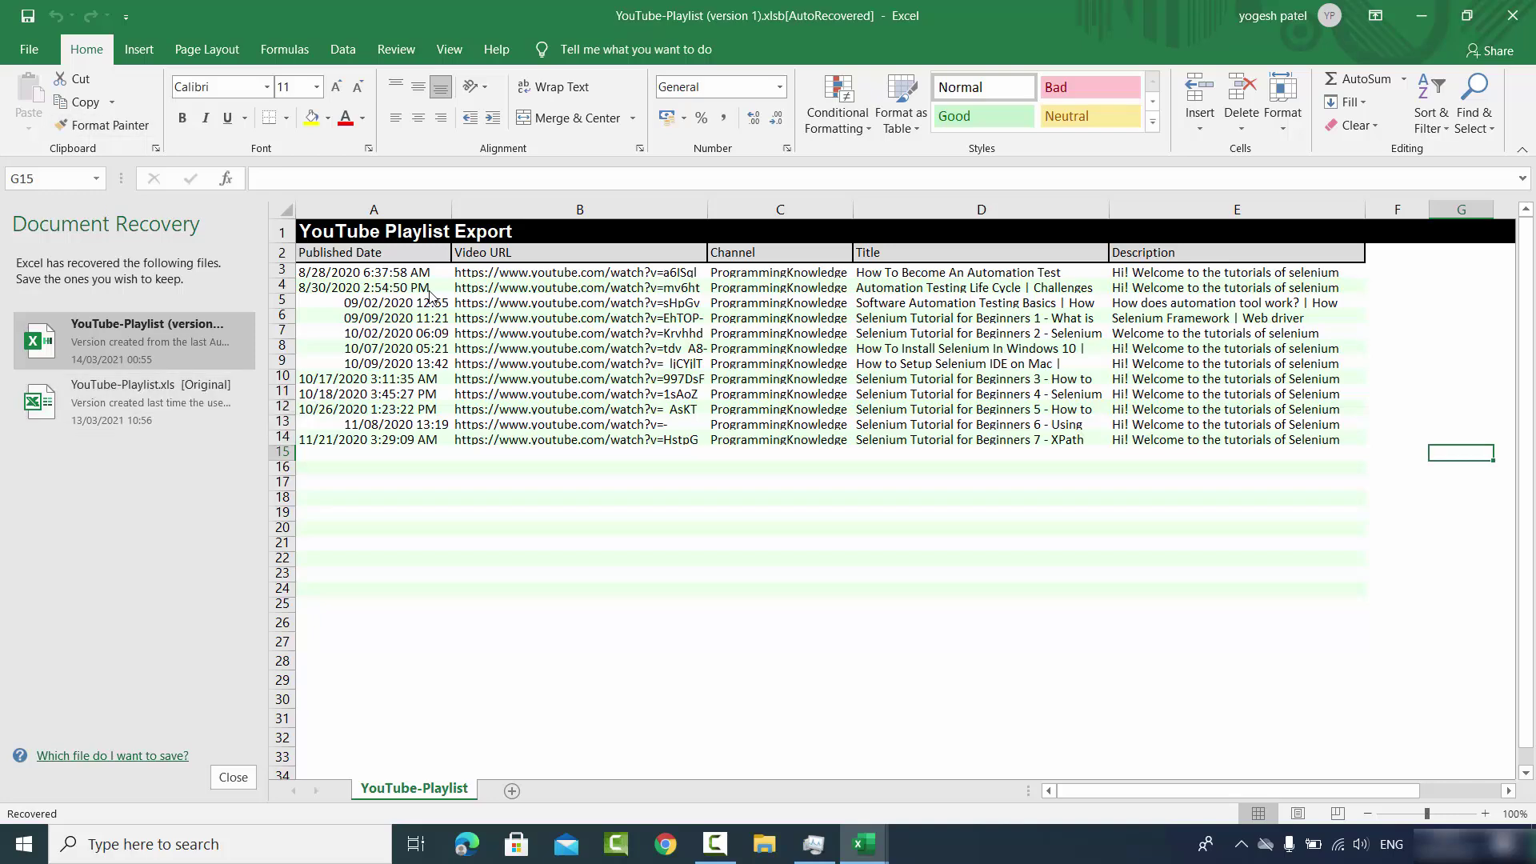
- Open the workbook saving settings in Excel Options
key(alt+f)
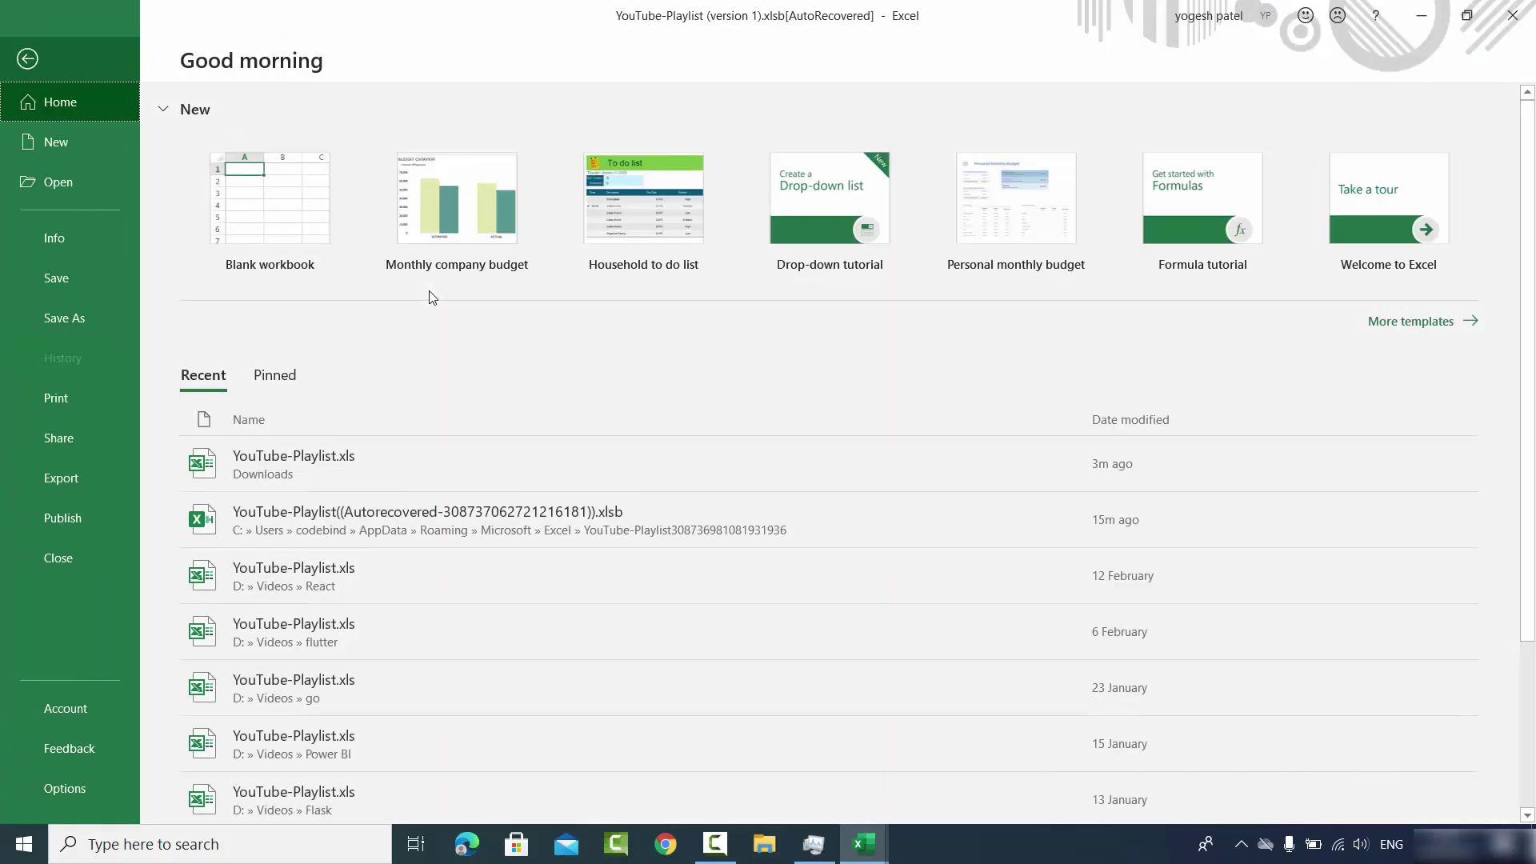
key(t)
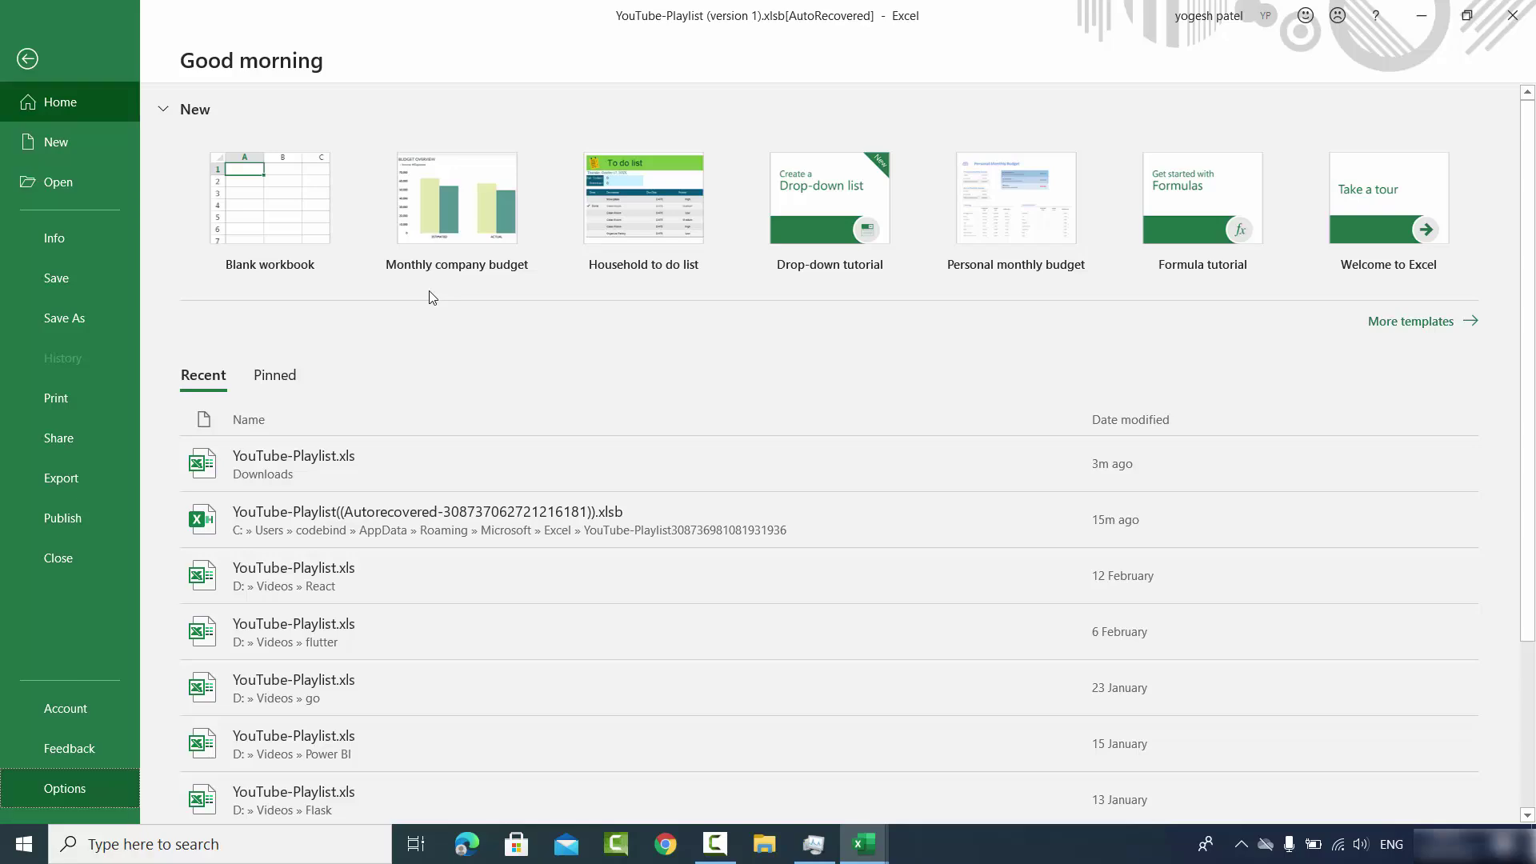
key(Up)
key(Up)
key(Up)
key(Up)
key(Up)
key(Up)
key(Up)
key(Up)
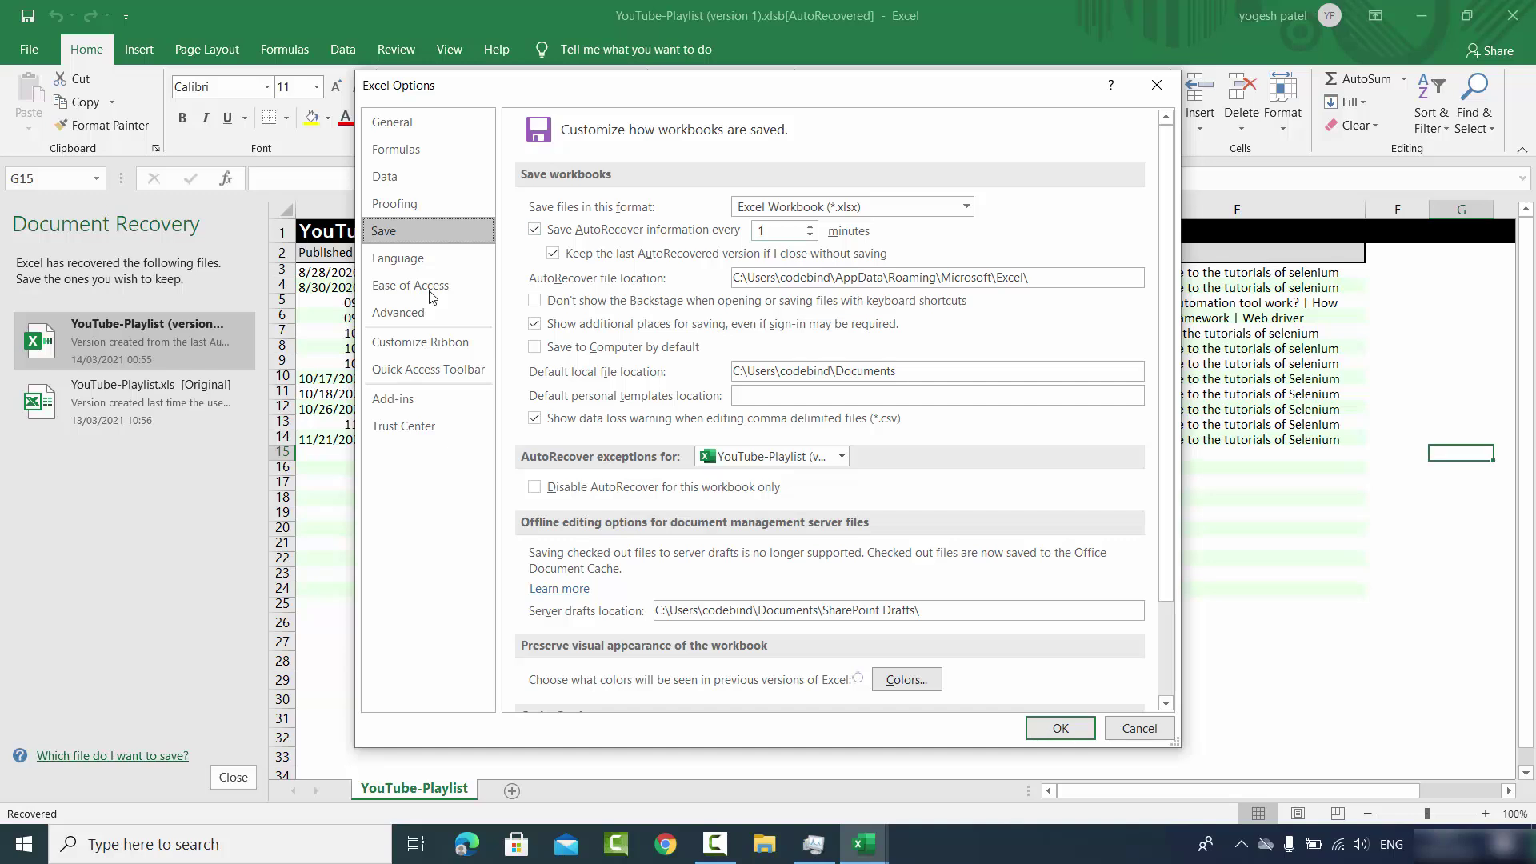
- Copy the AutoRecover file location path from the save settings and close the options dialog
key(alt+m)
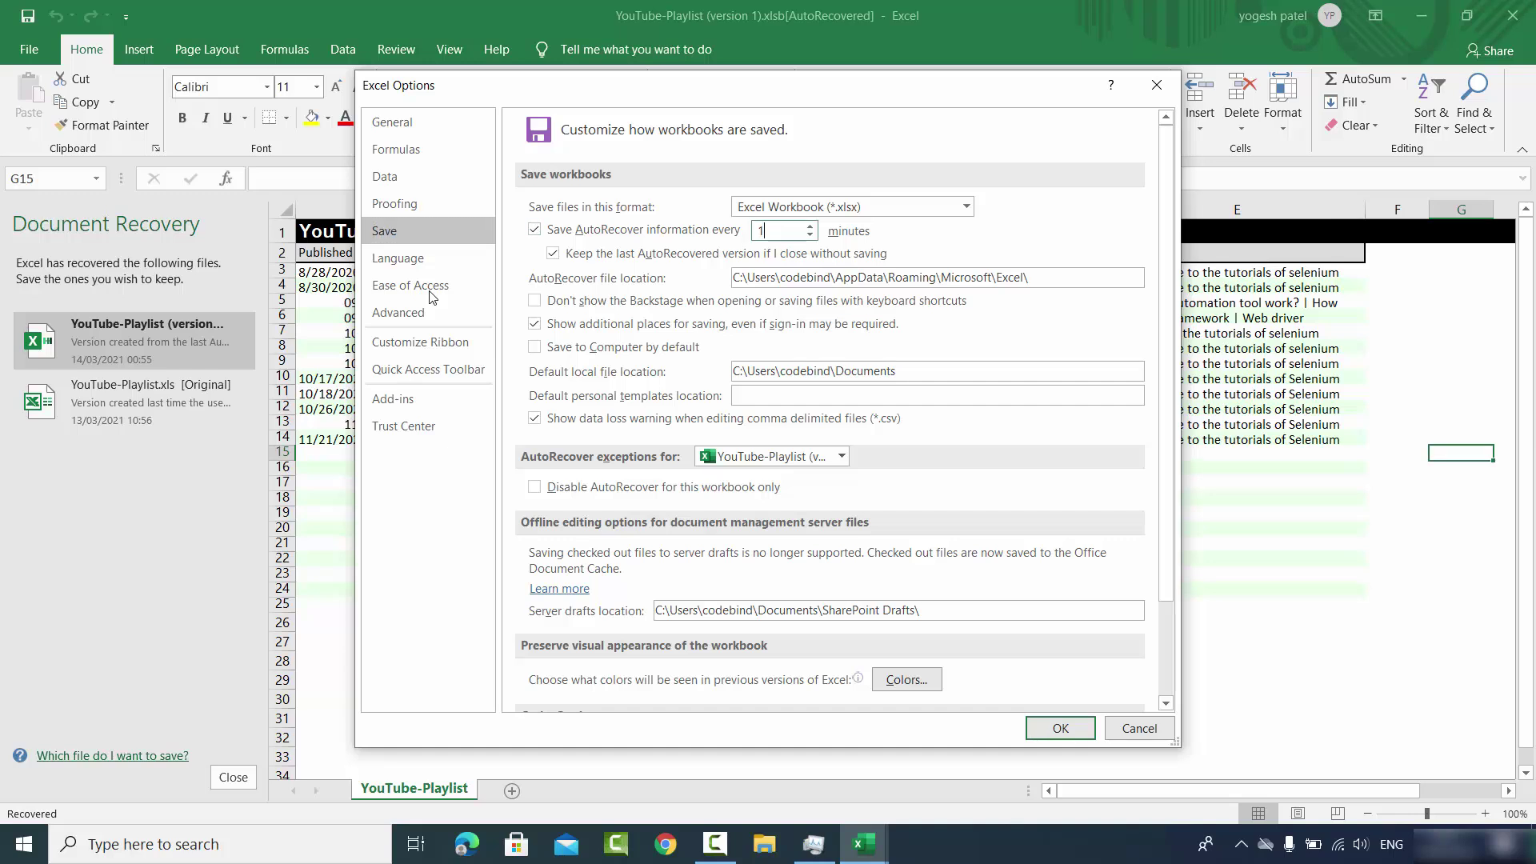
text(10)
key(BackSpace)
key(Tab)
key(Tab)
key(ctrl+c)
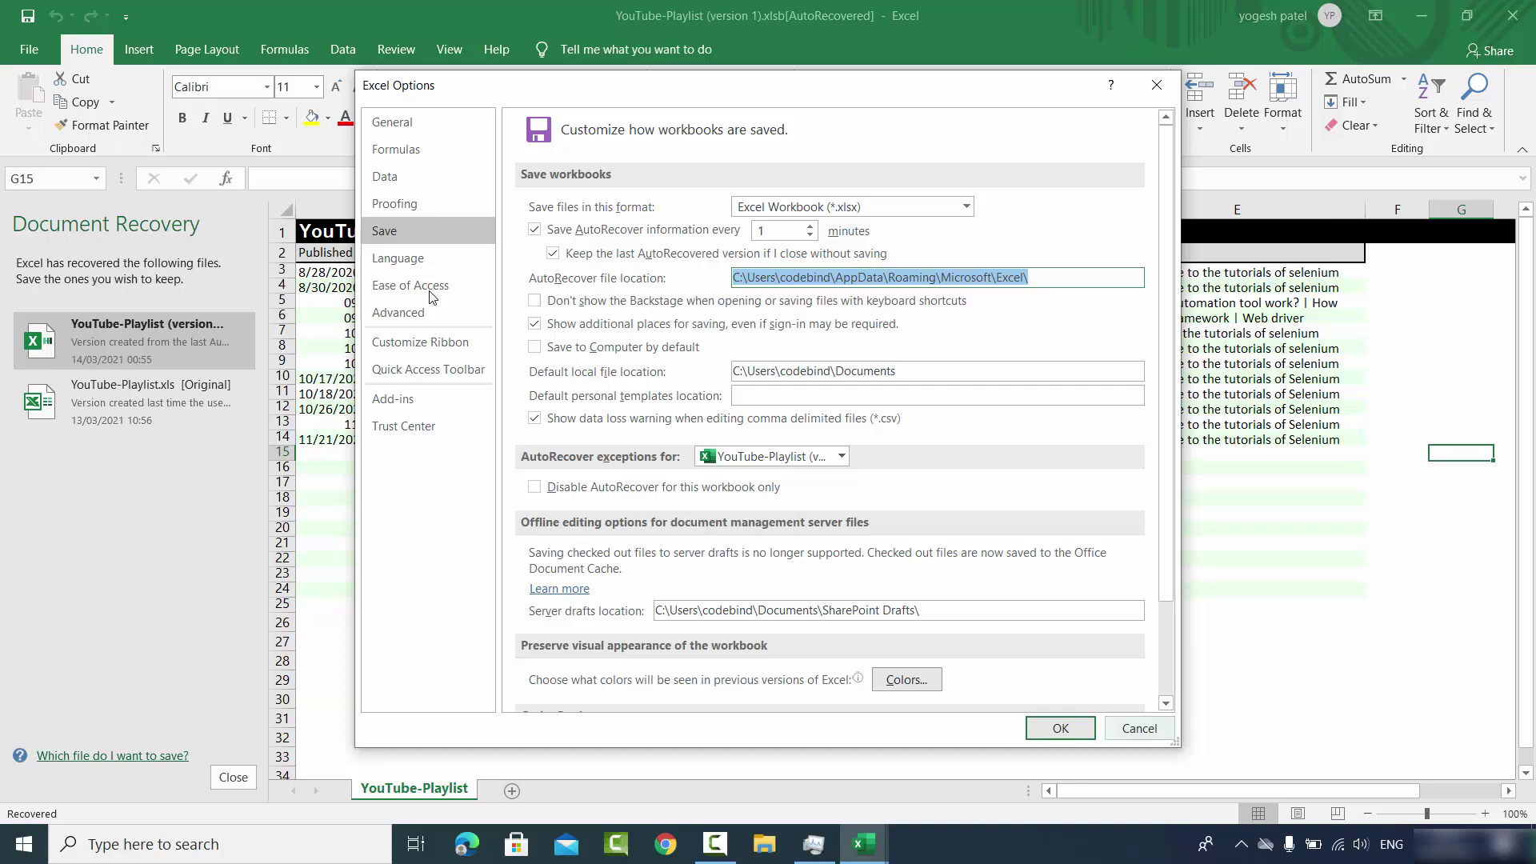
key(End)
key(Escape)
- End the Microsoft Excel task again from Task Manager
key(alt+F4)
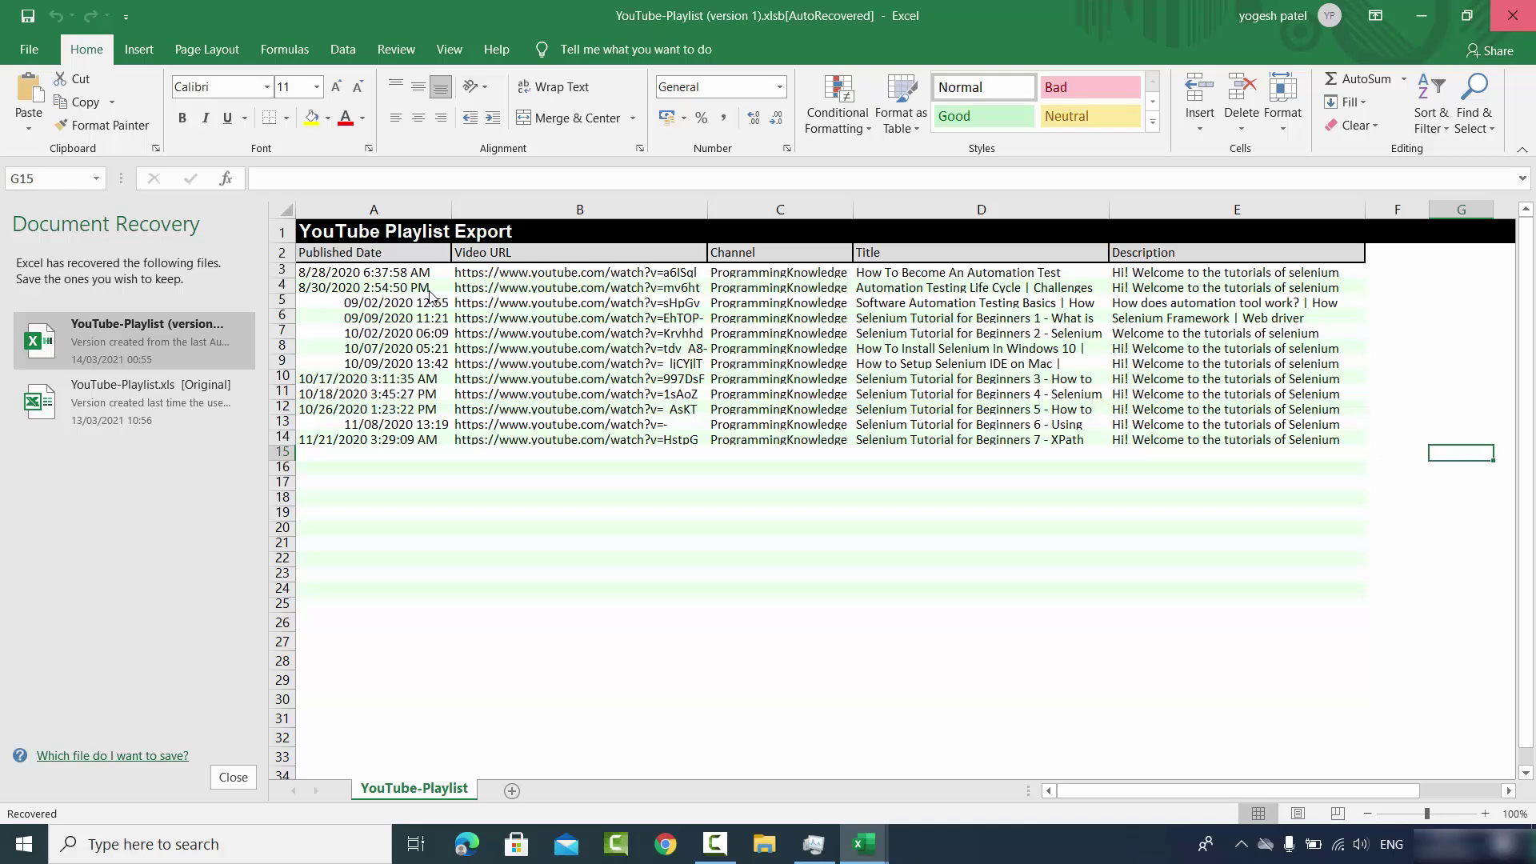
key(ctrl+shift+Escape)
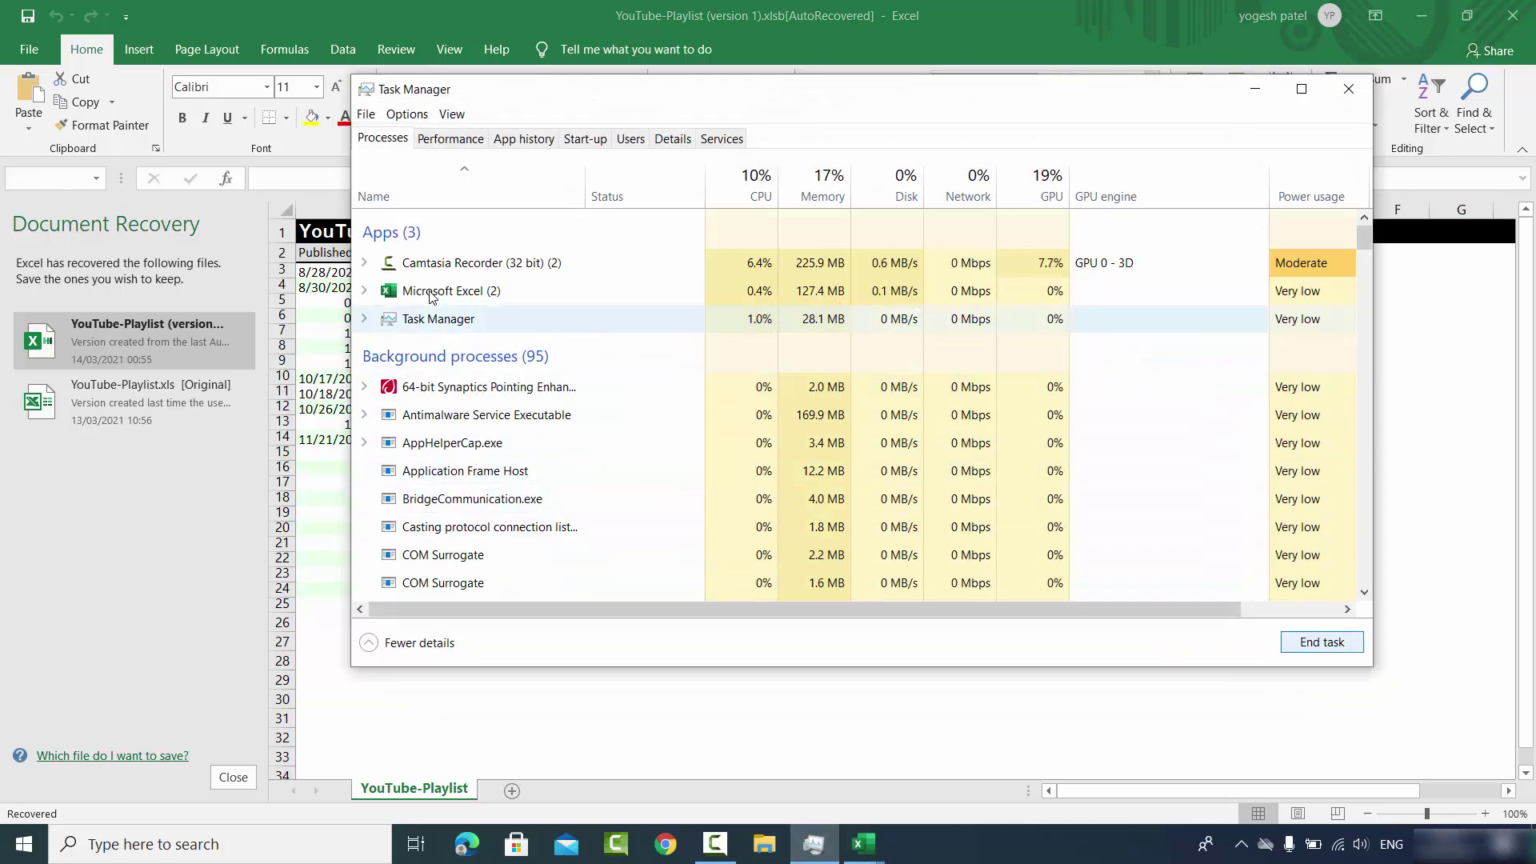
key(Tab)
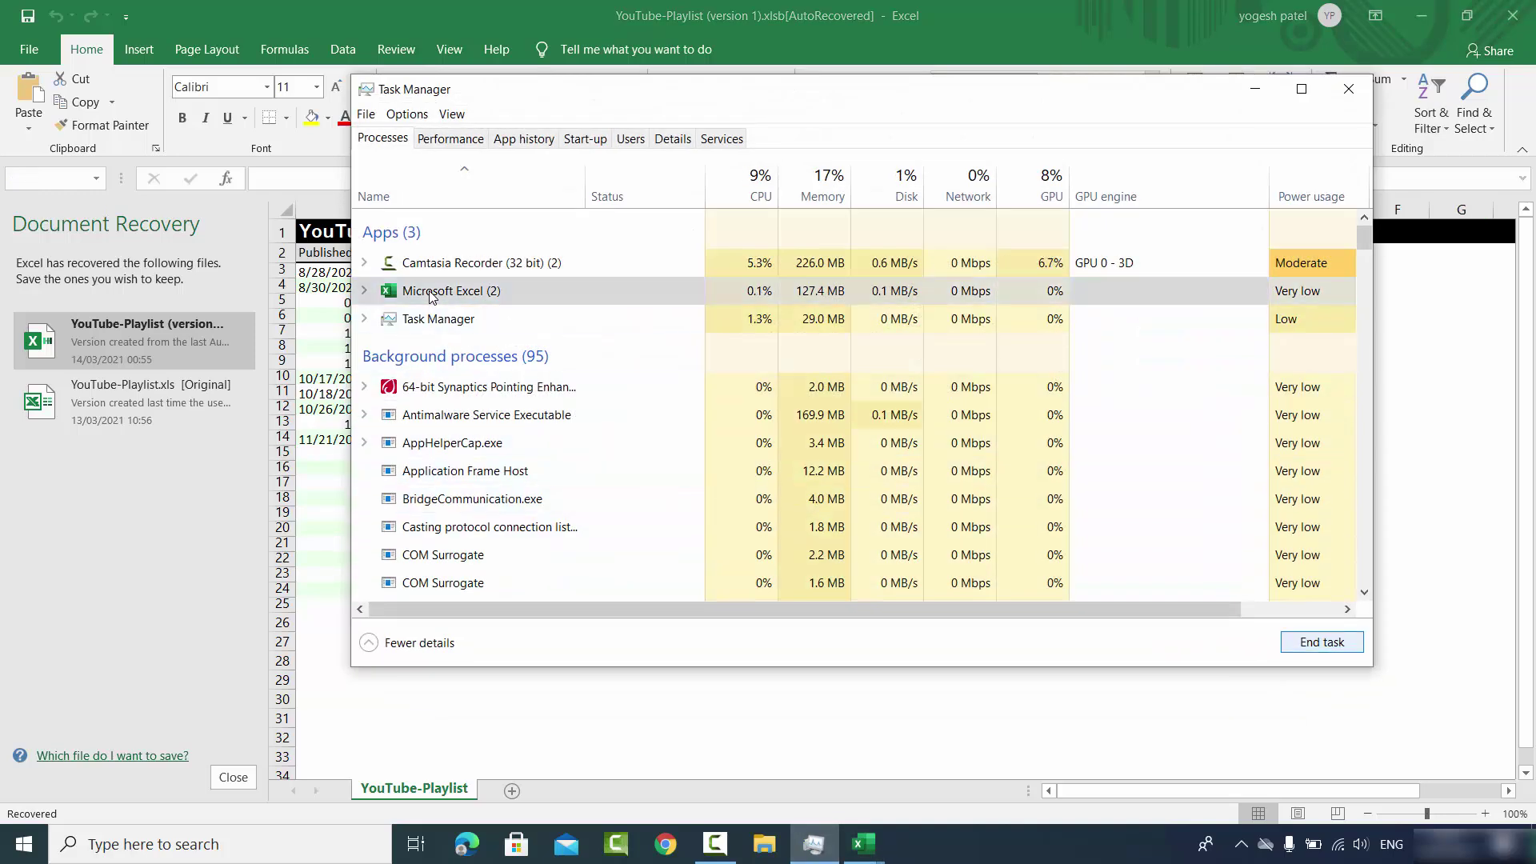
key(Return)
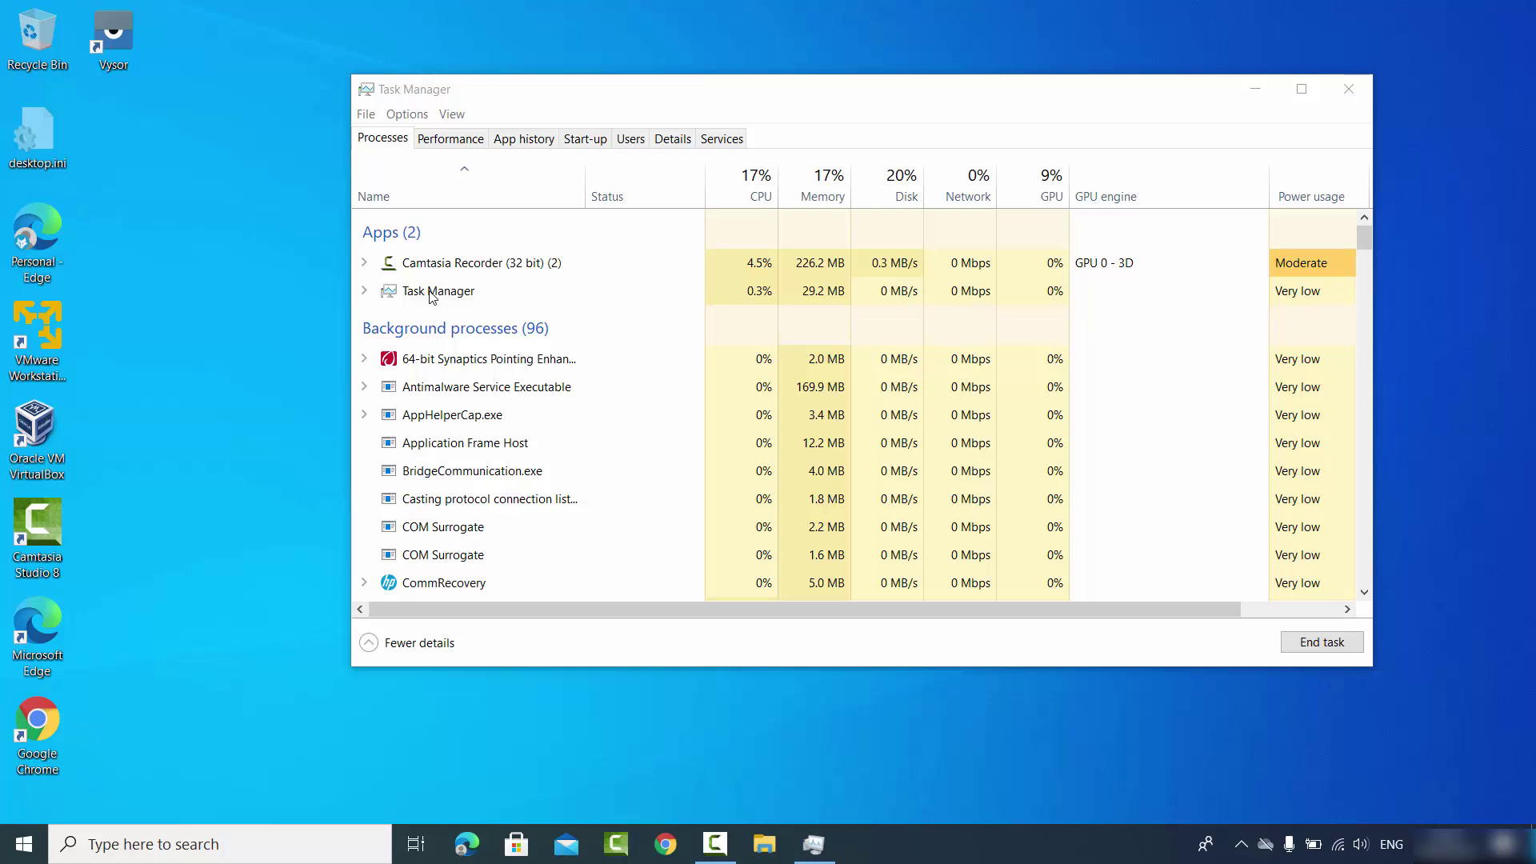
- Switch to a maximized File Explorer window and go to the copied AutoRecover folder path, AppData\Roaming\Microsoft\Excel
key(super+e)
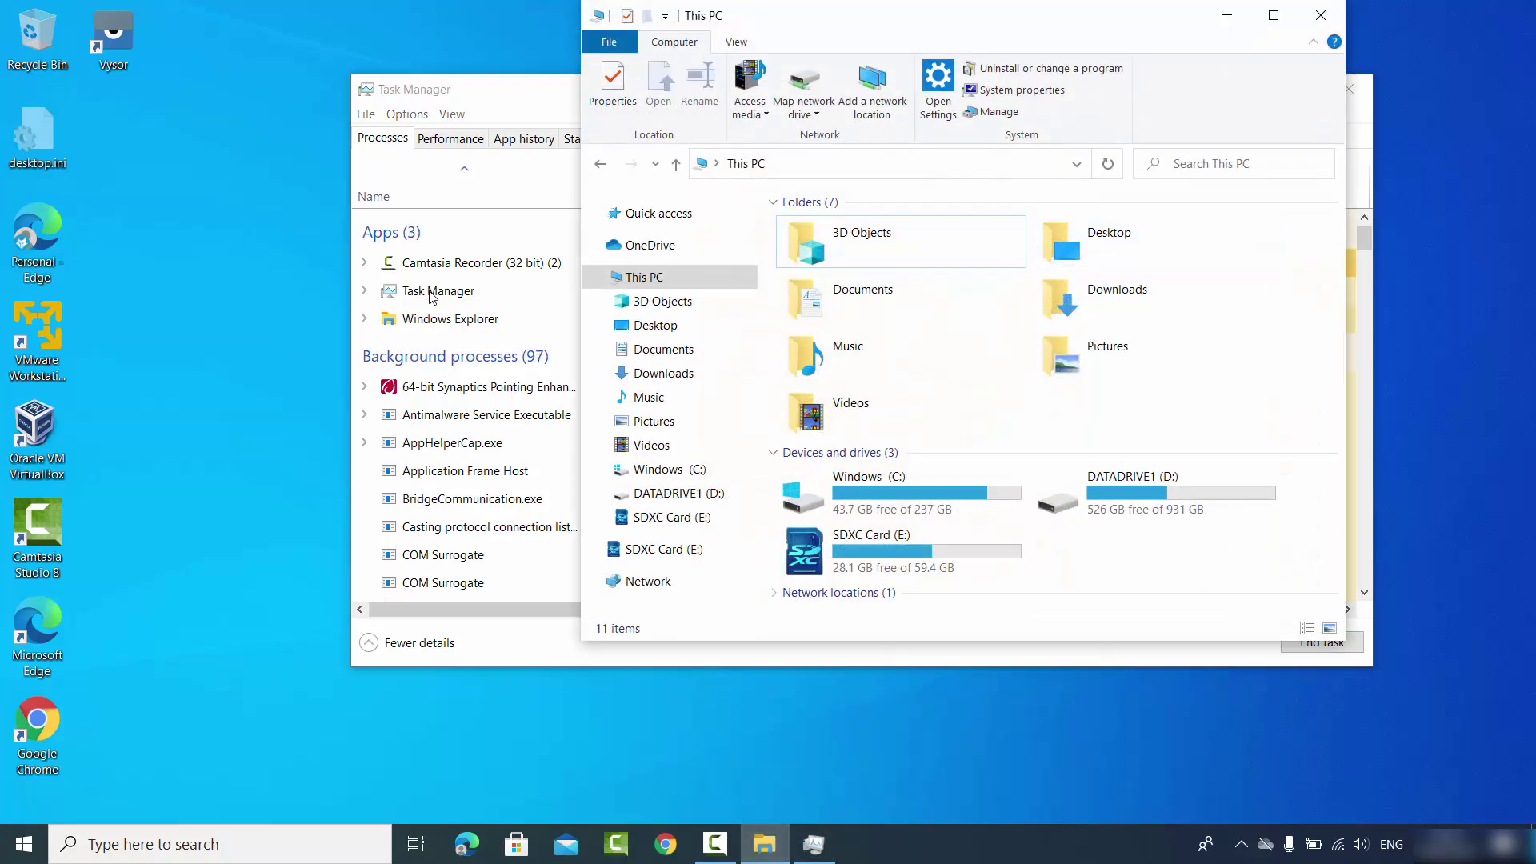
key(super+Up)
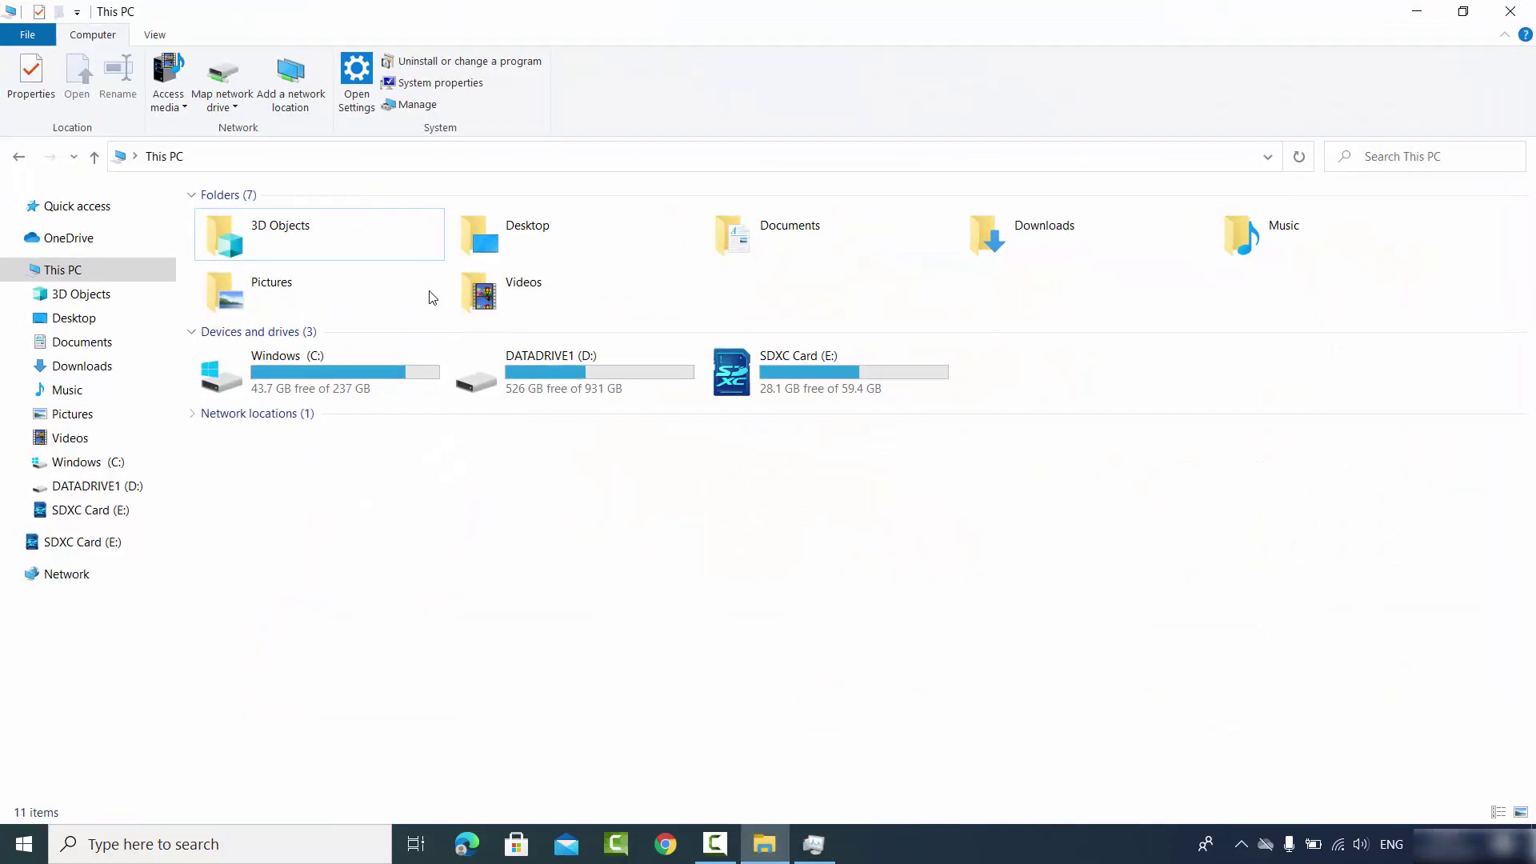
key(alt+d)
key(ctrl+v)
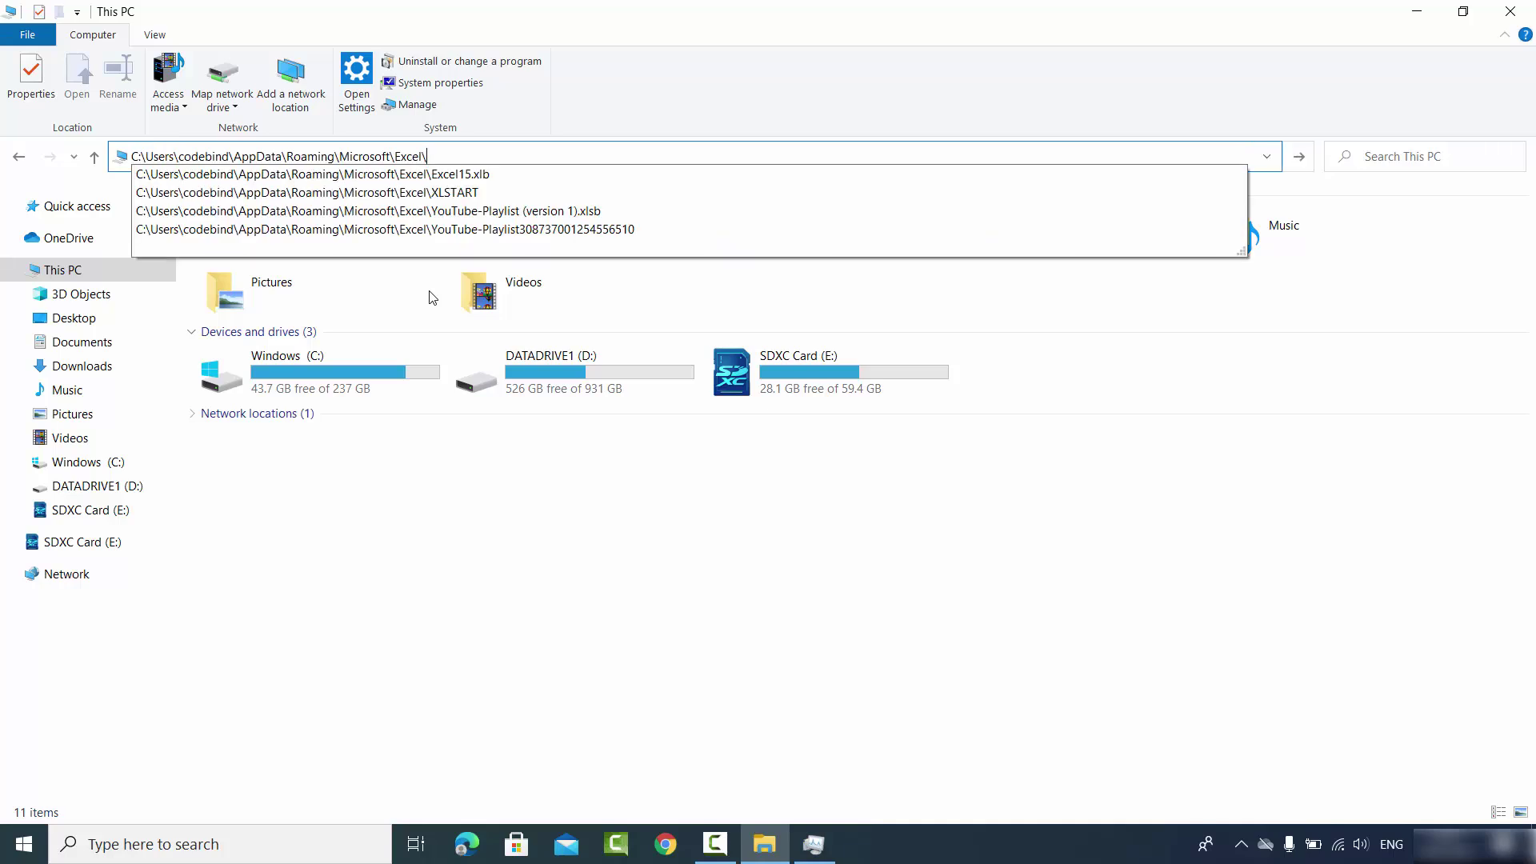
key(Down)
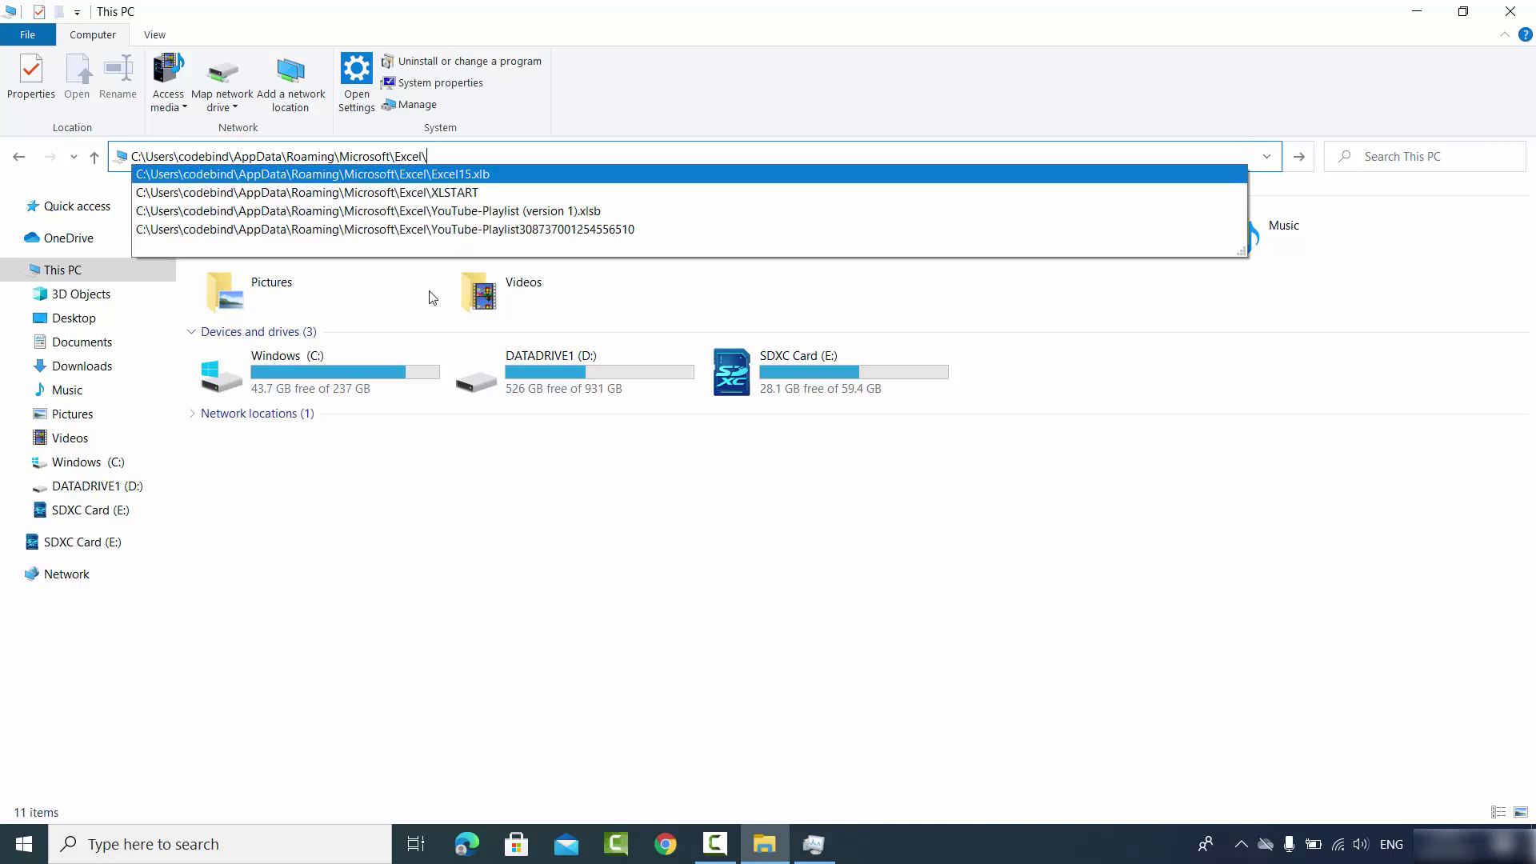
key(Return)
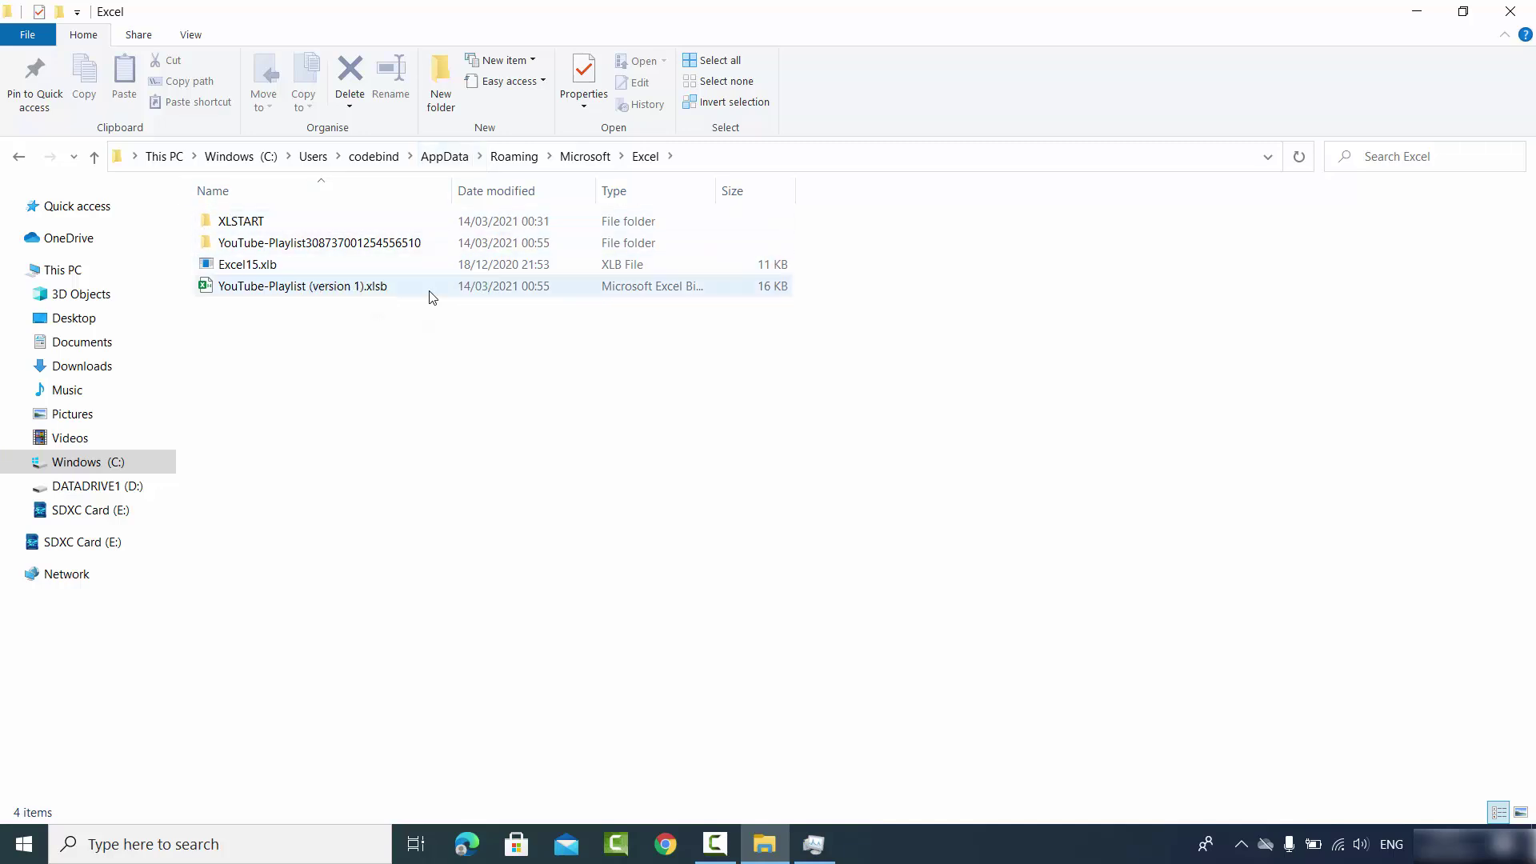
key(Up)
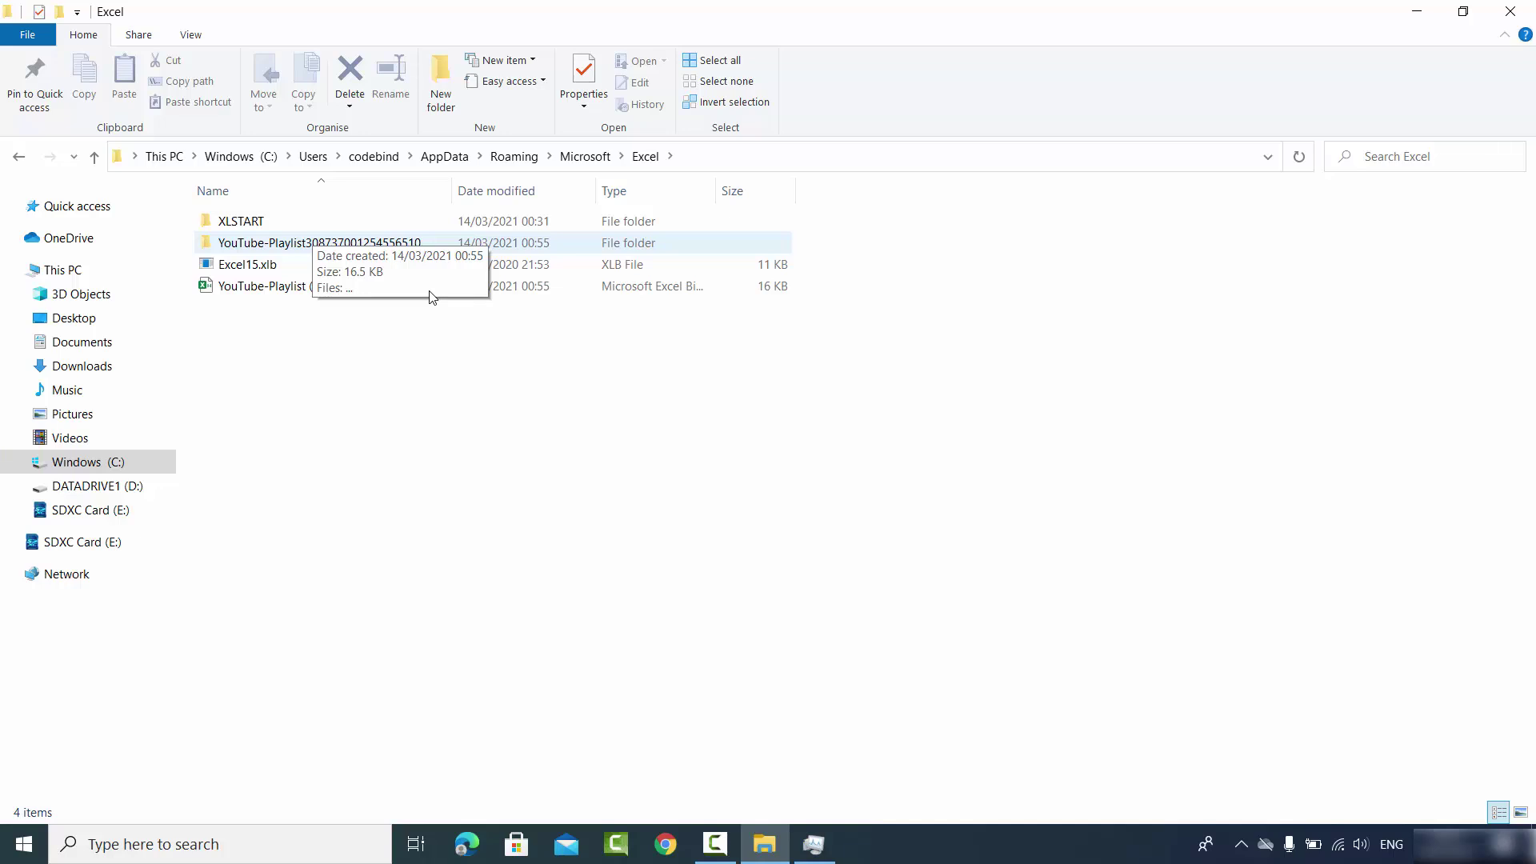
key(Return)
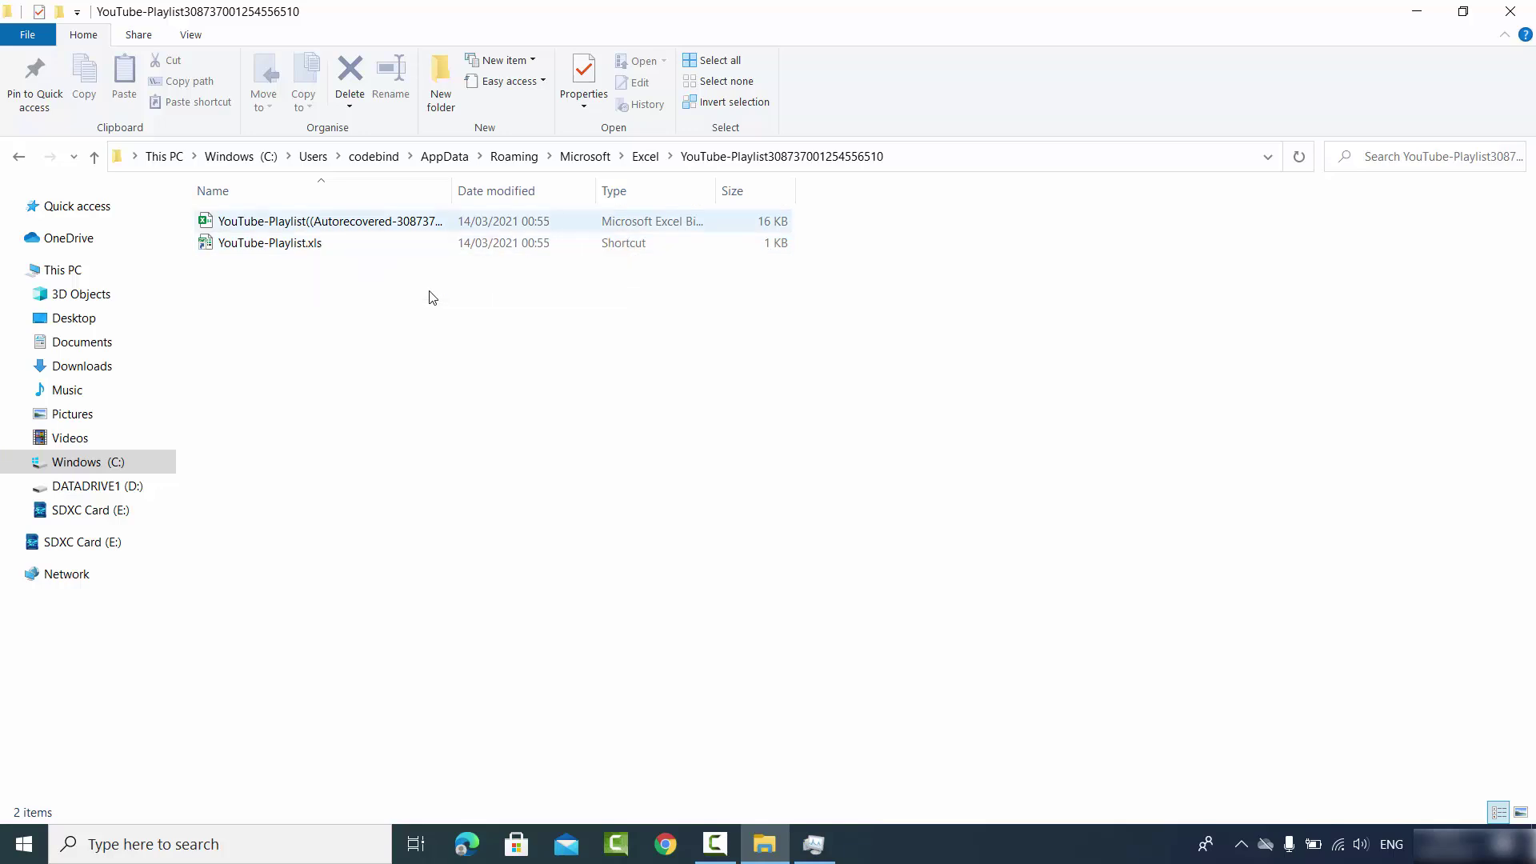
key(Down)
key(shift+F10)
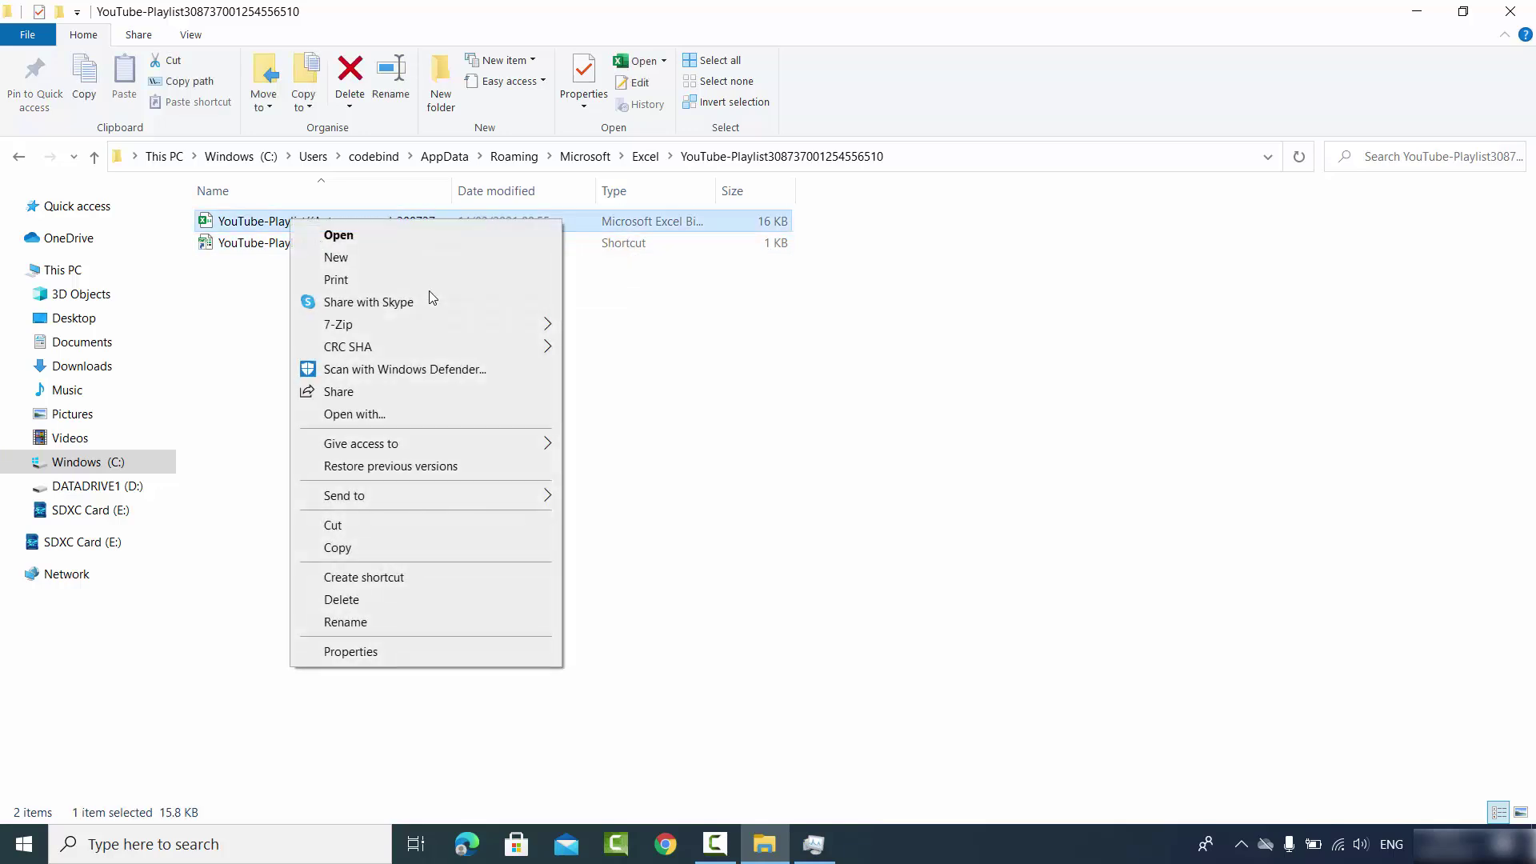
key(Up)
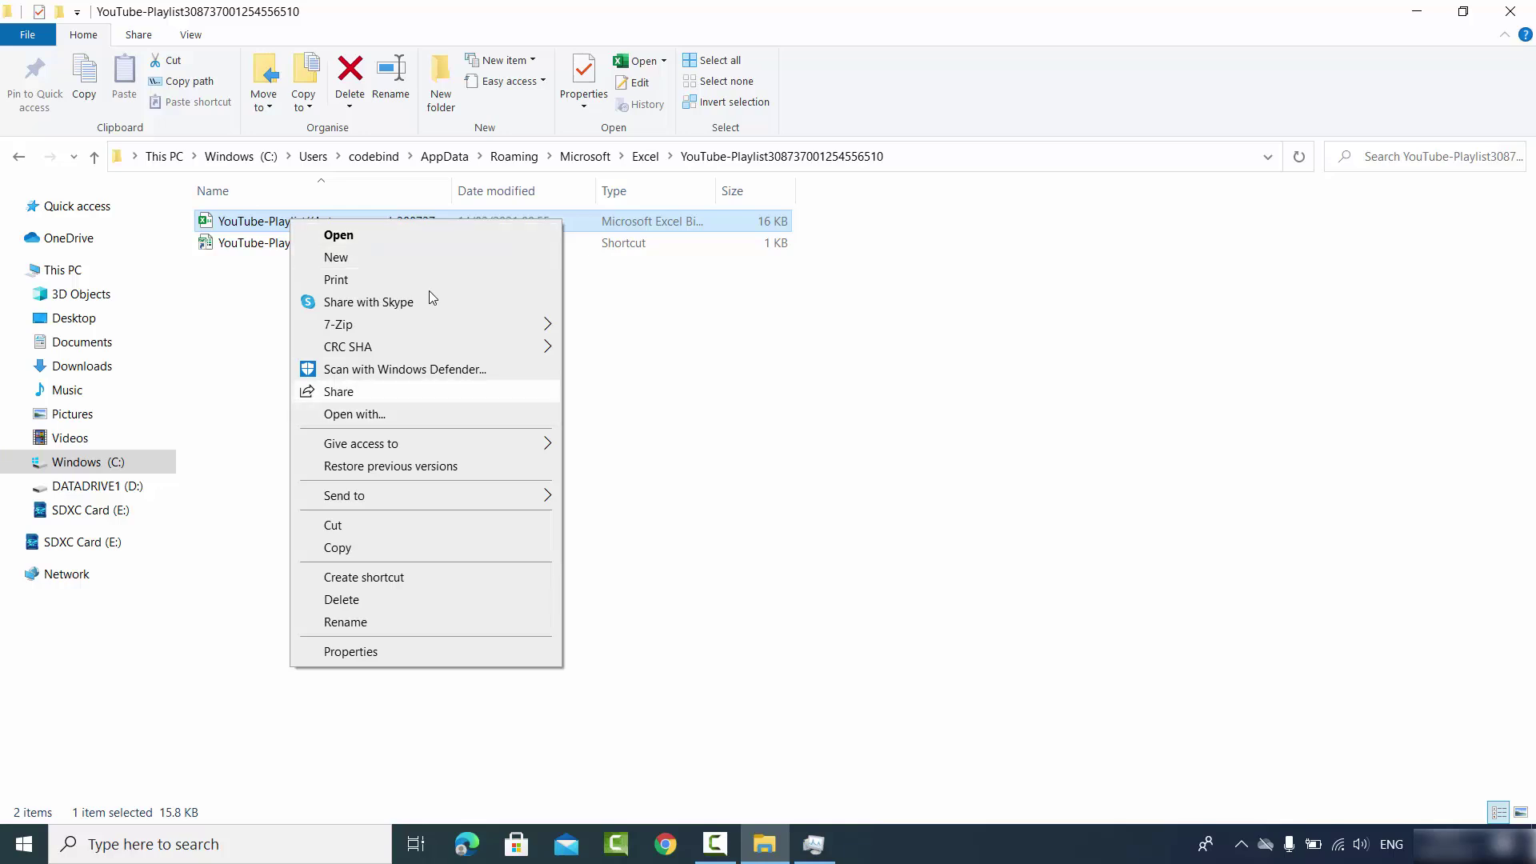
key(Down)
key(Return)
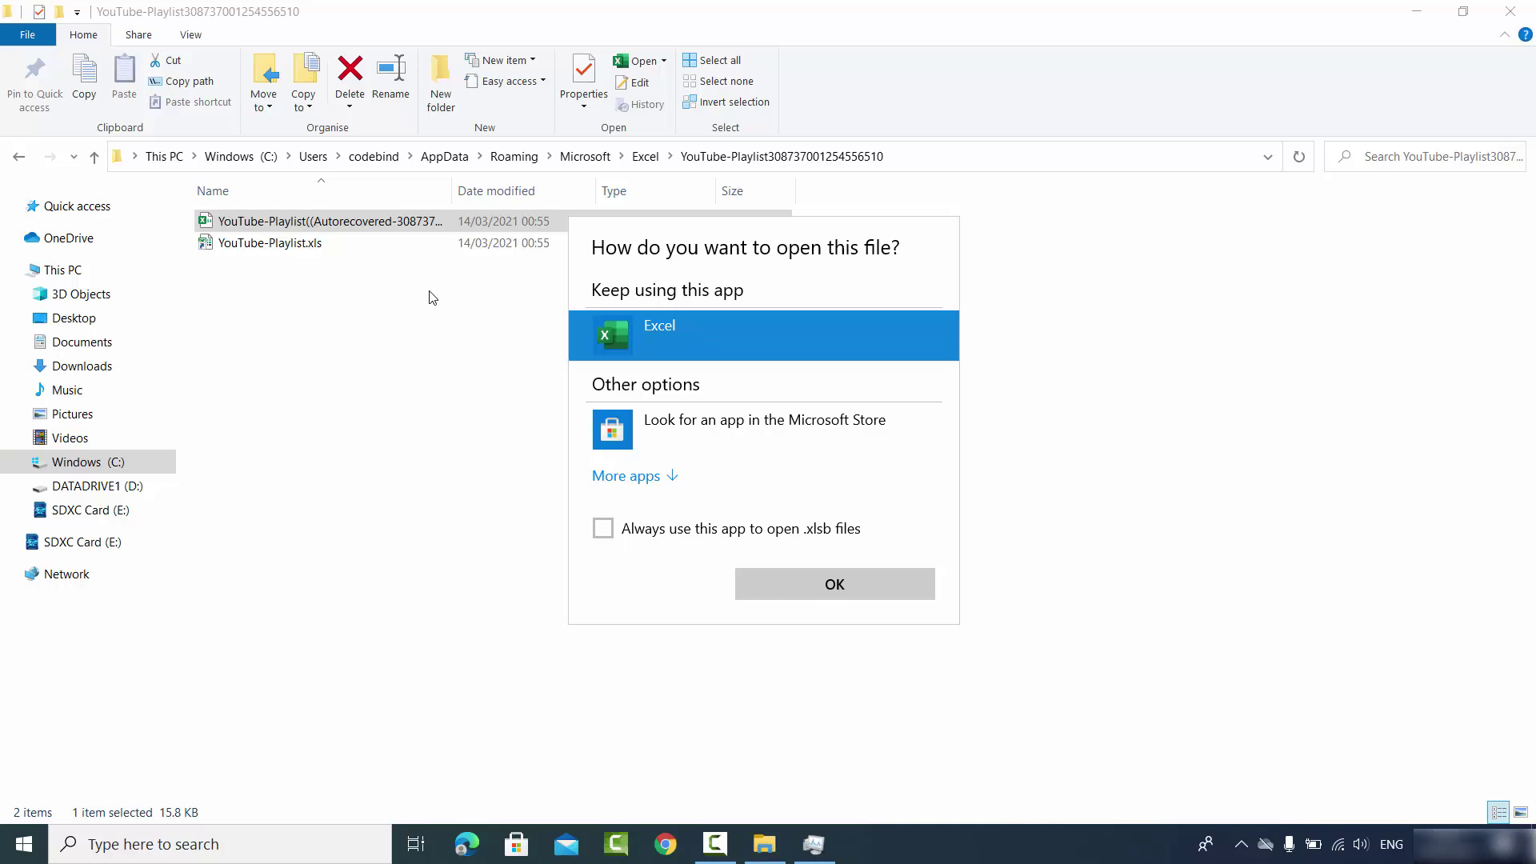
key(Tab)
key(Tab)
key(Return)
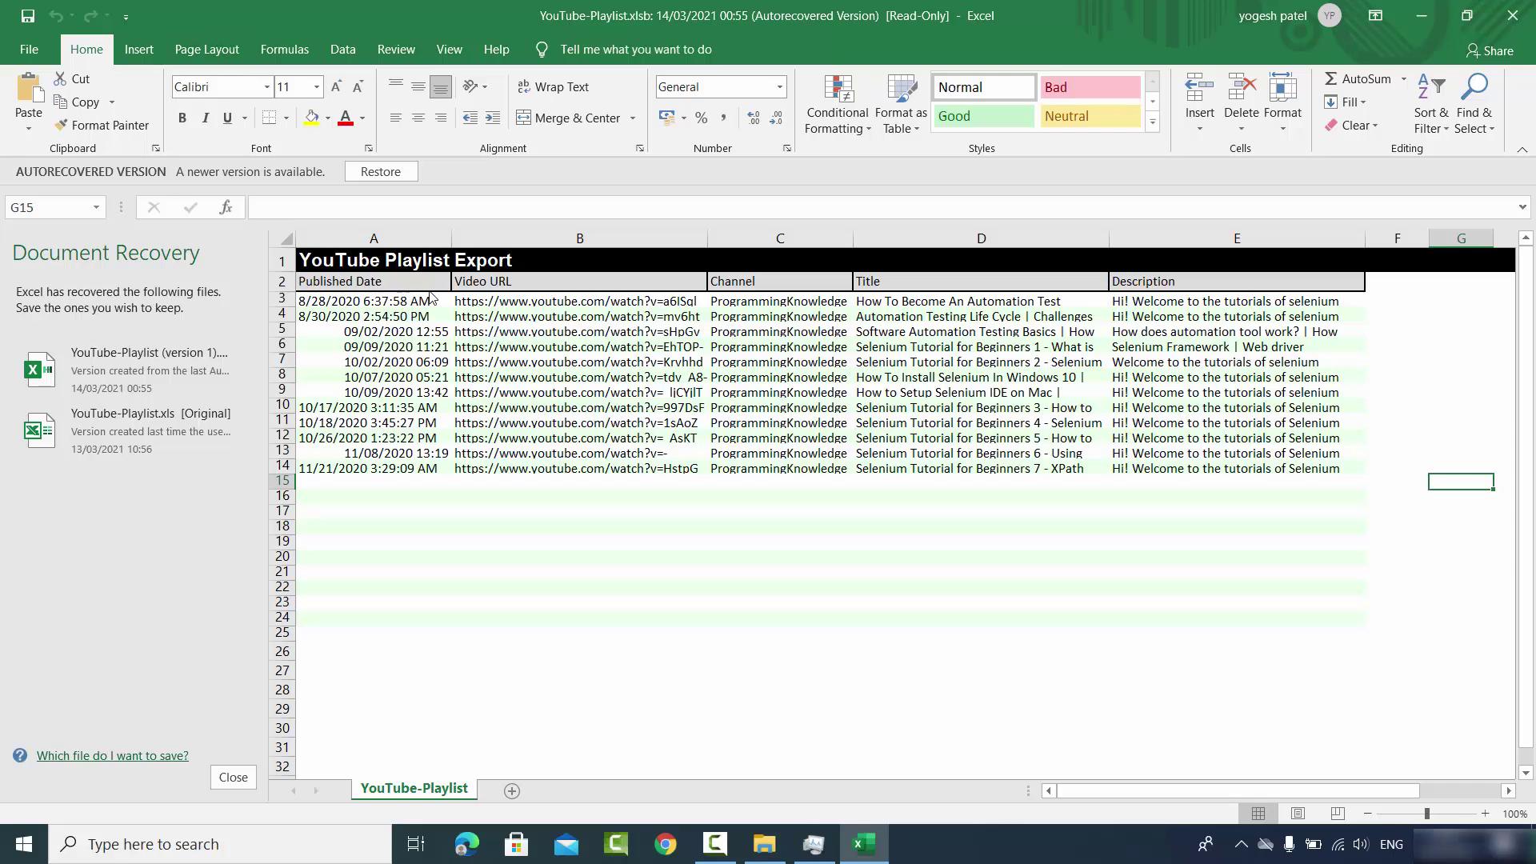
- Save the recovered read-only workbook as YouTube-Playlist.xlsx in the Downloads folder, using the Excel Workbook file type
click(28, 49)
key(ctrl+s)
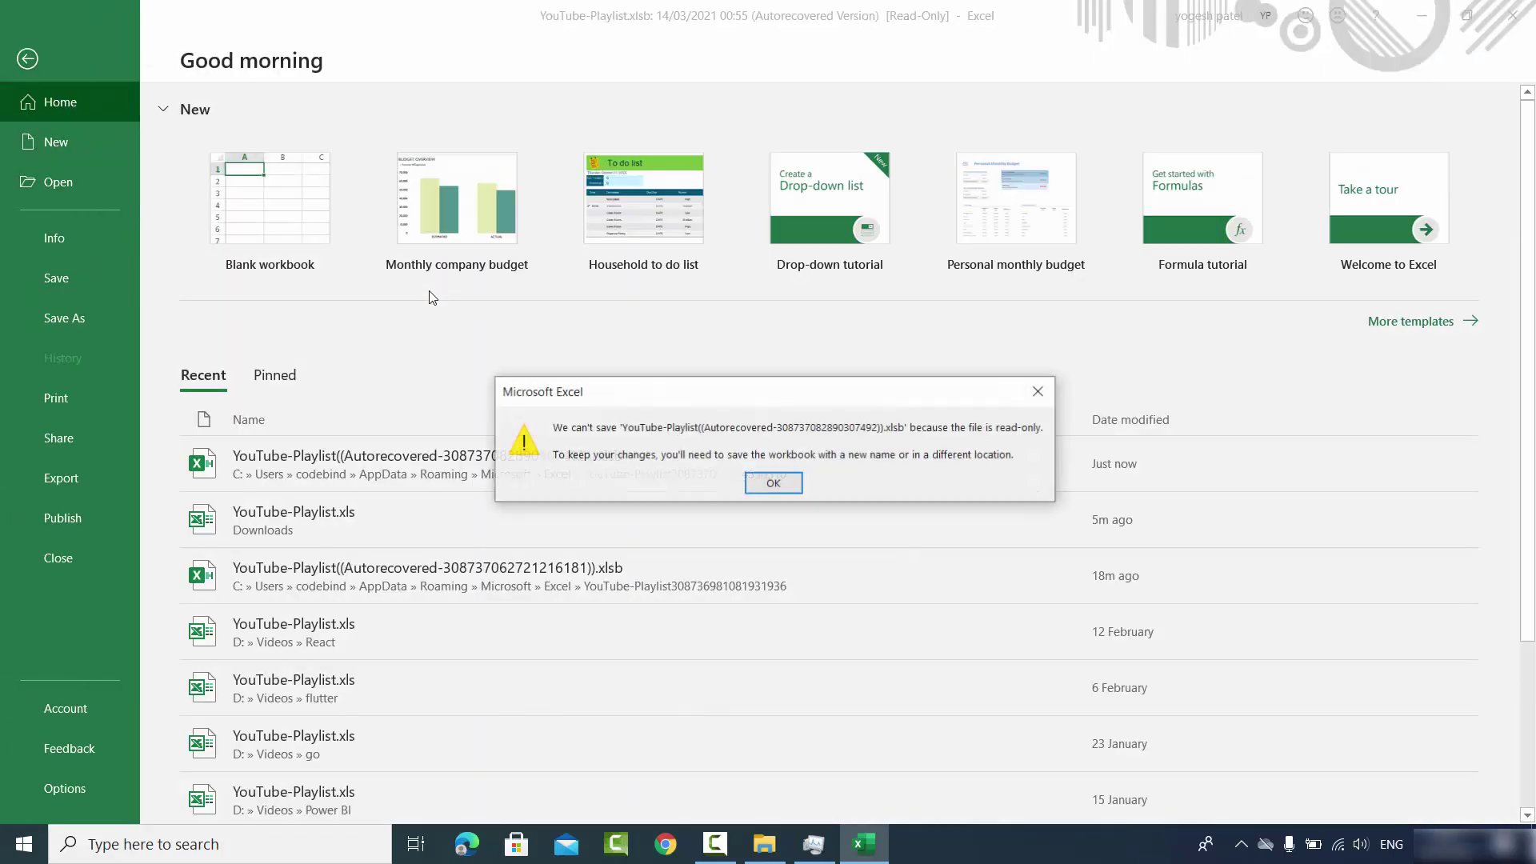
key(Return)
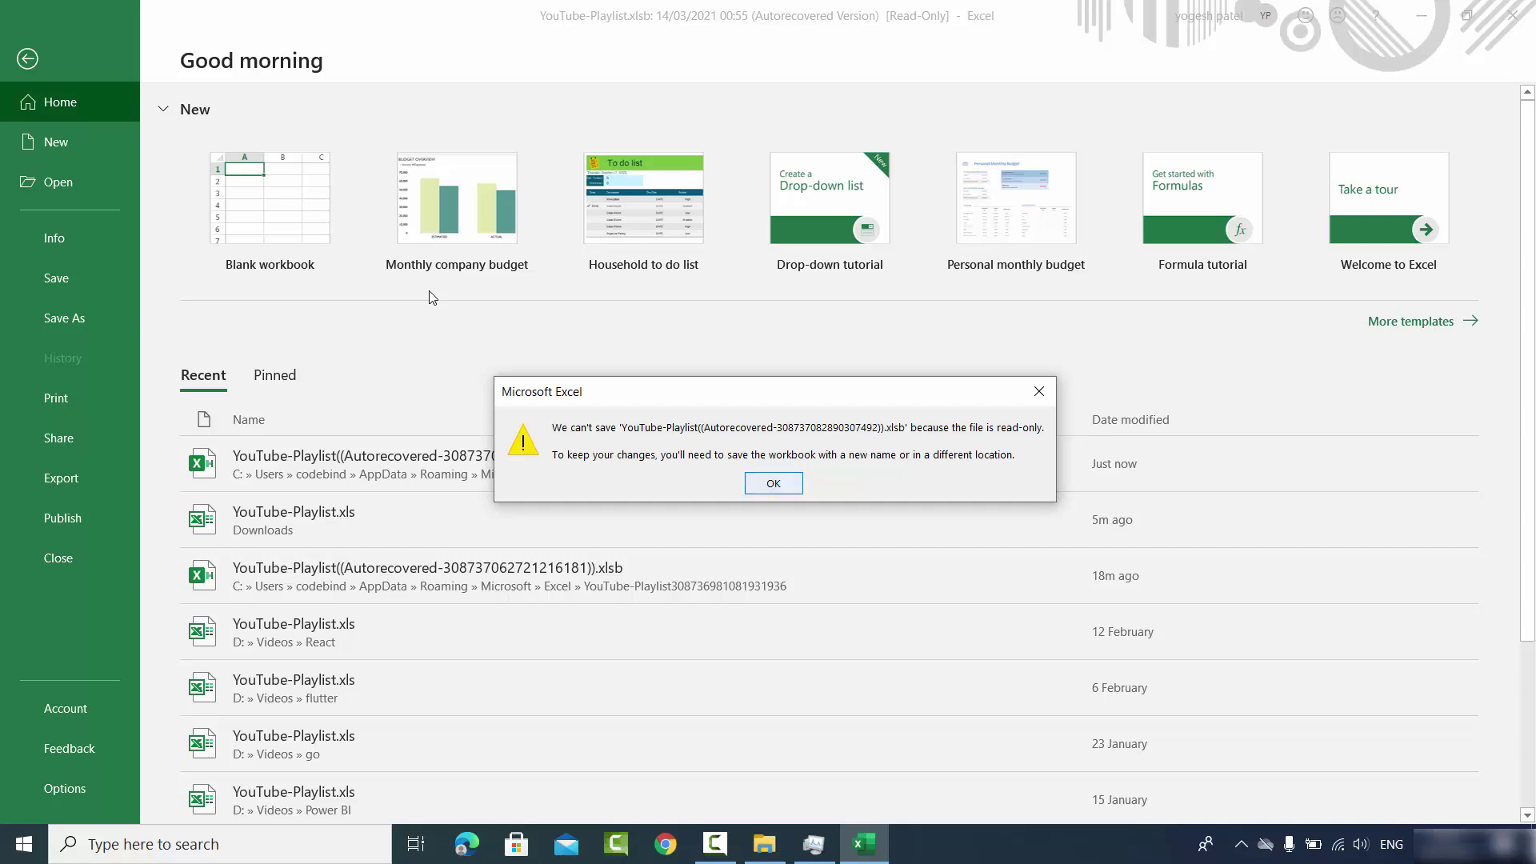
key(Return)
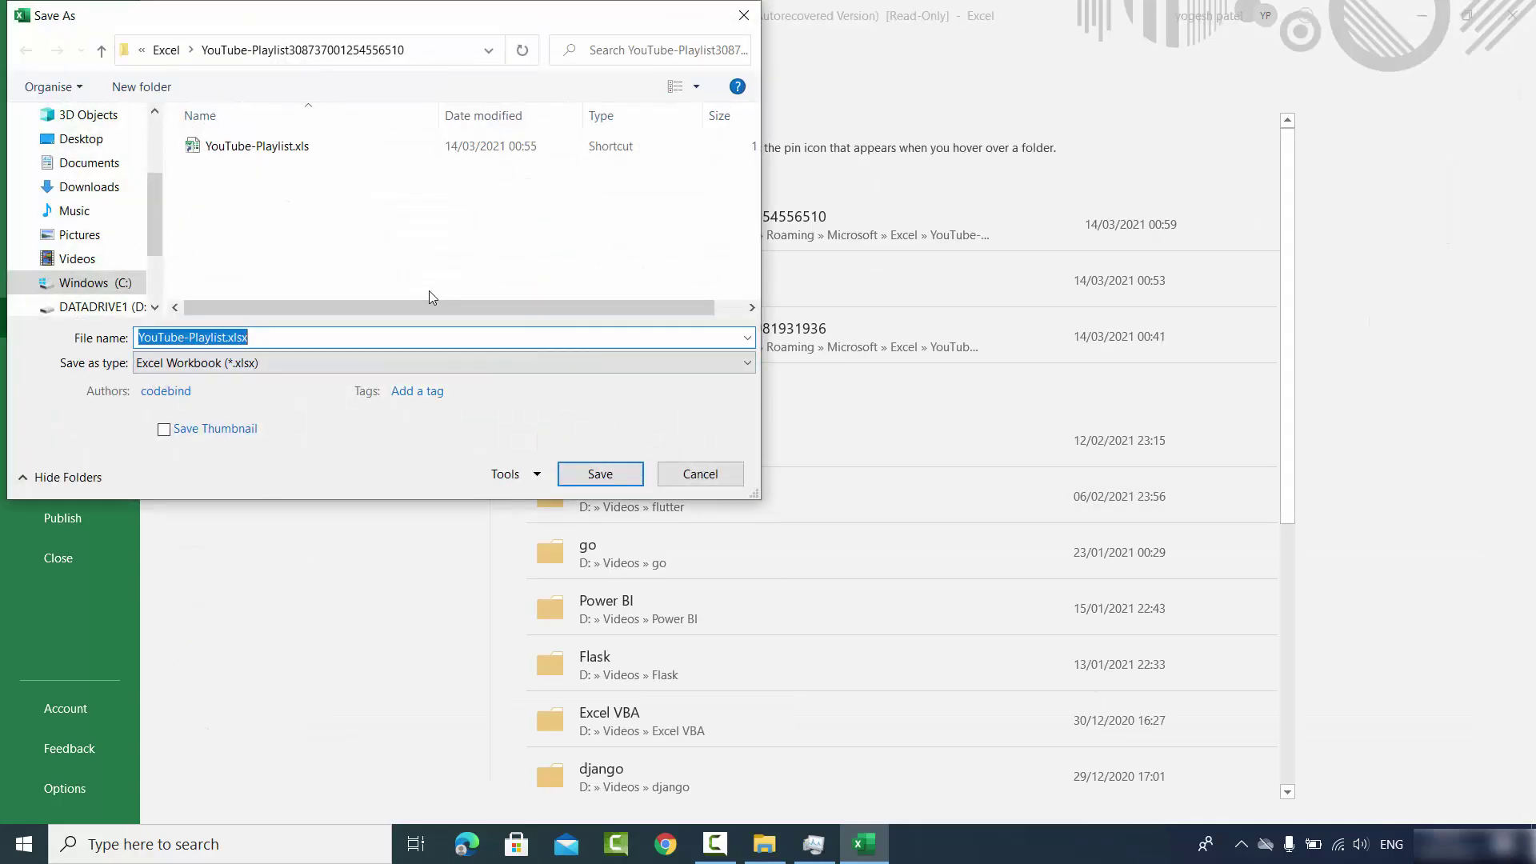
key(shift+Tab)
key(shift+Tab)
key(Up)
key(Up)
key(Up)
key(Up)
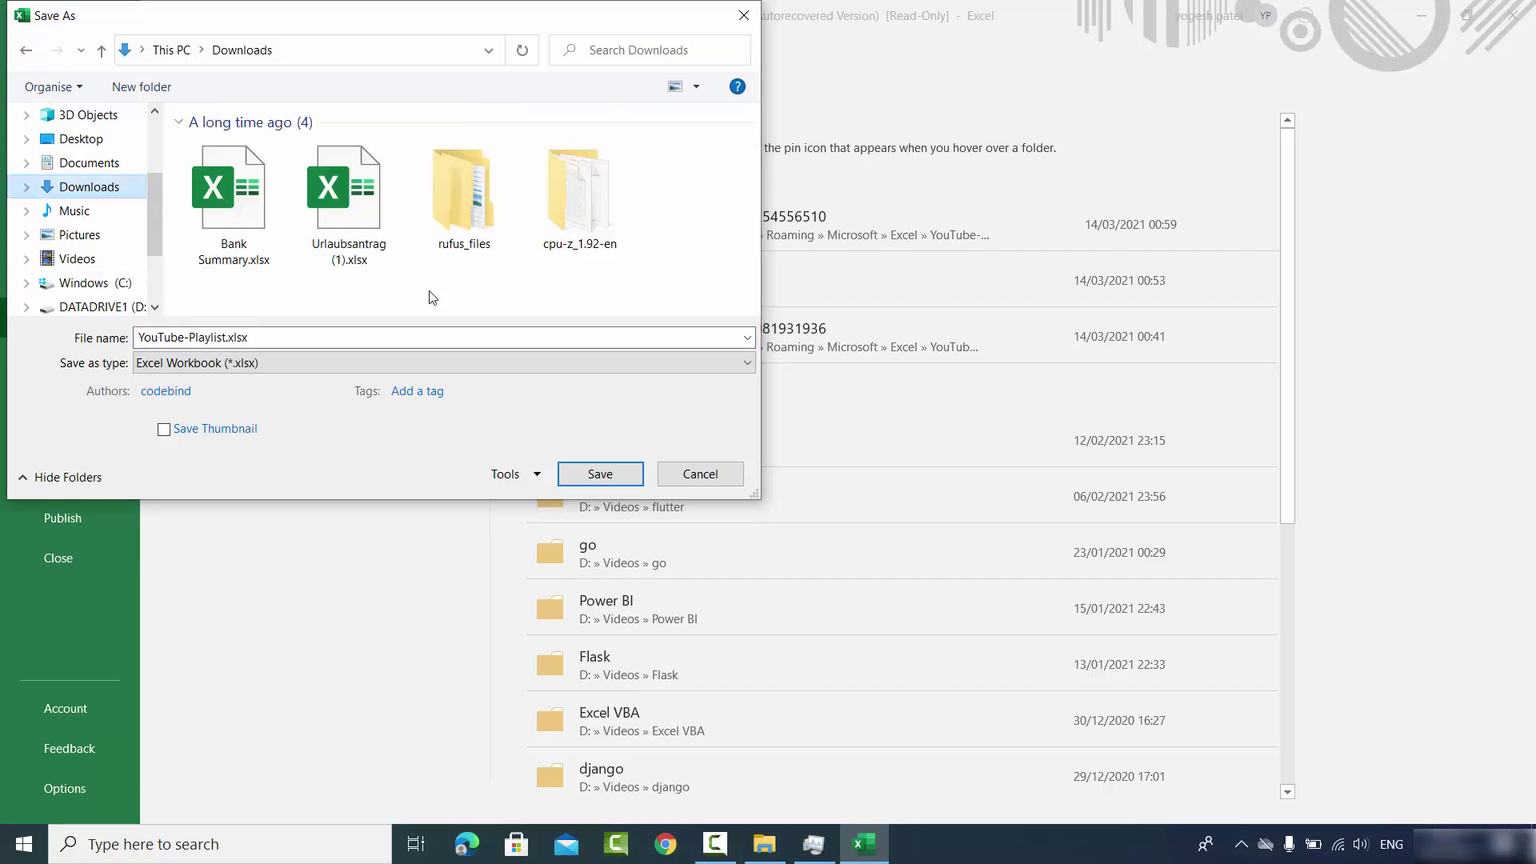
key(Return)
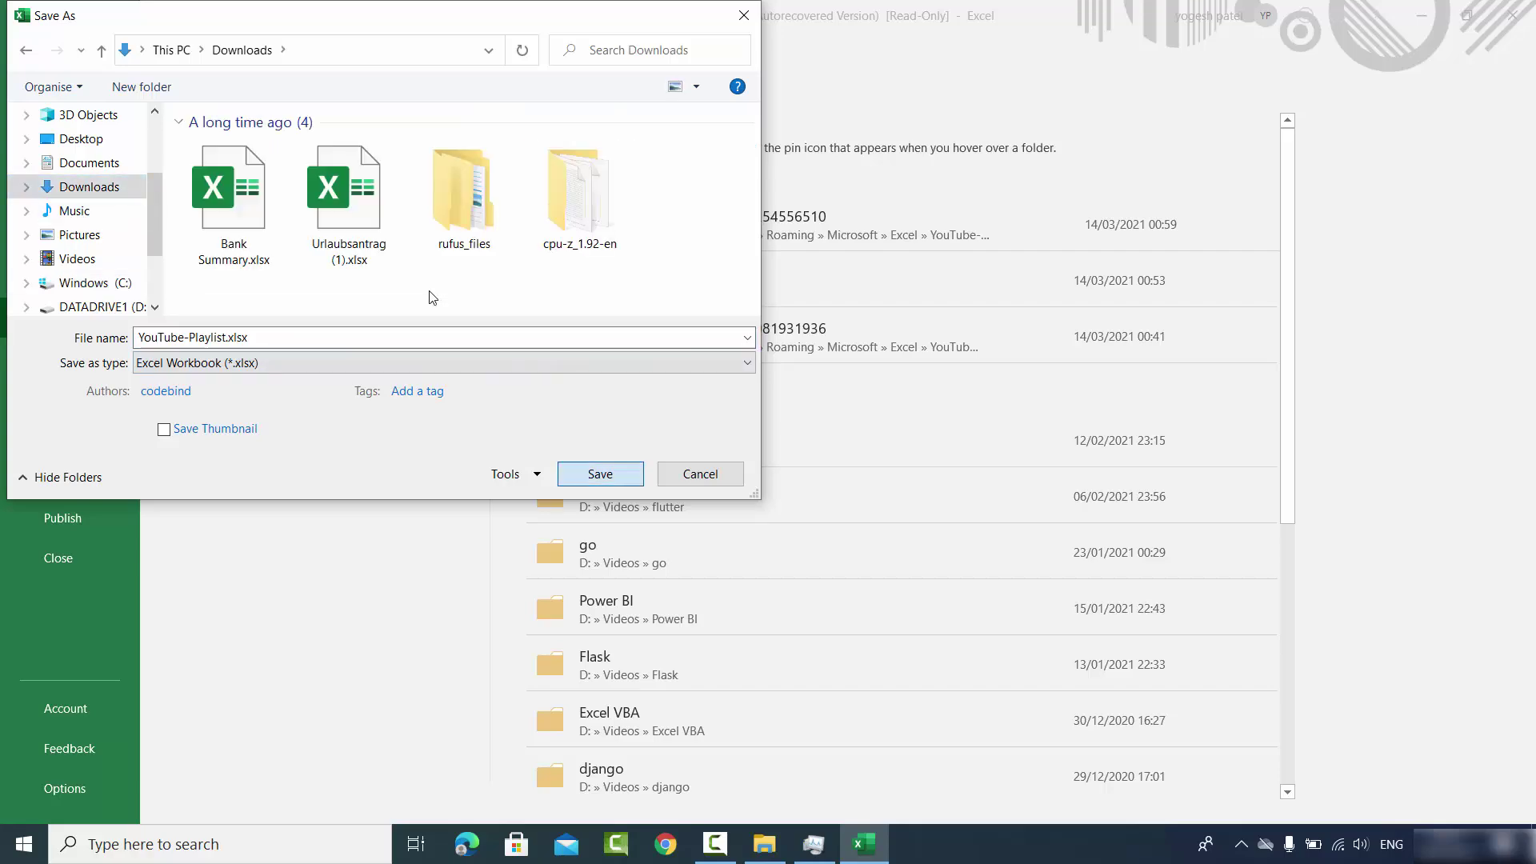
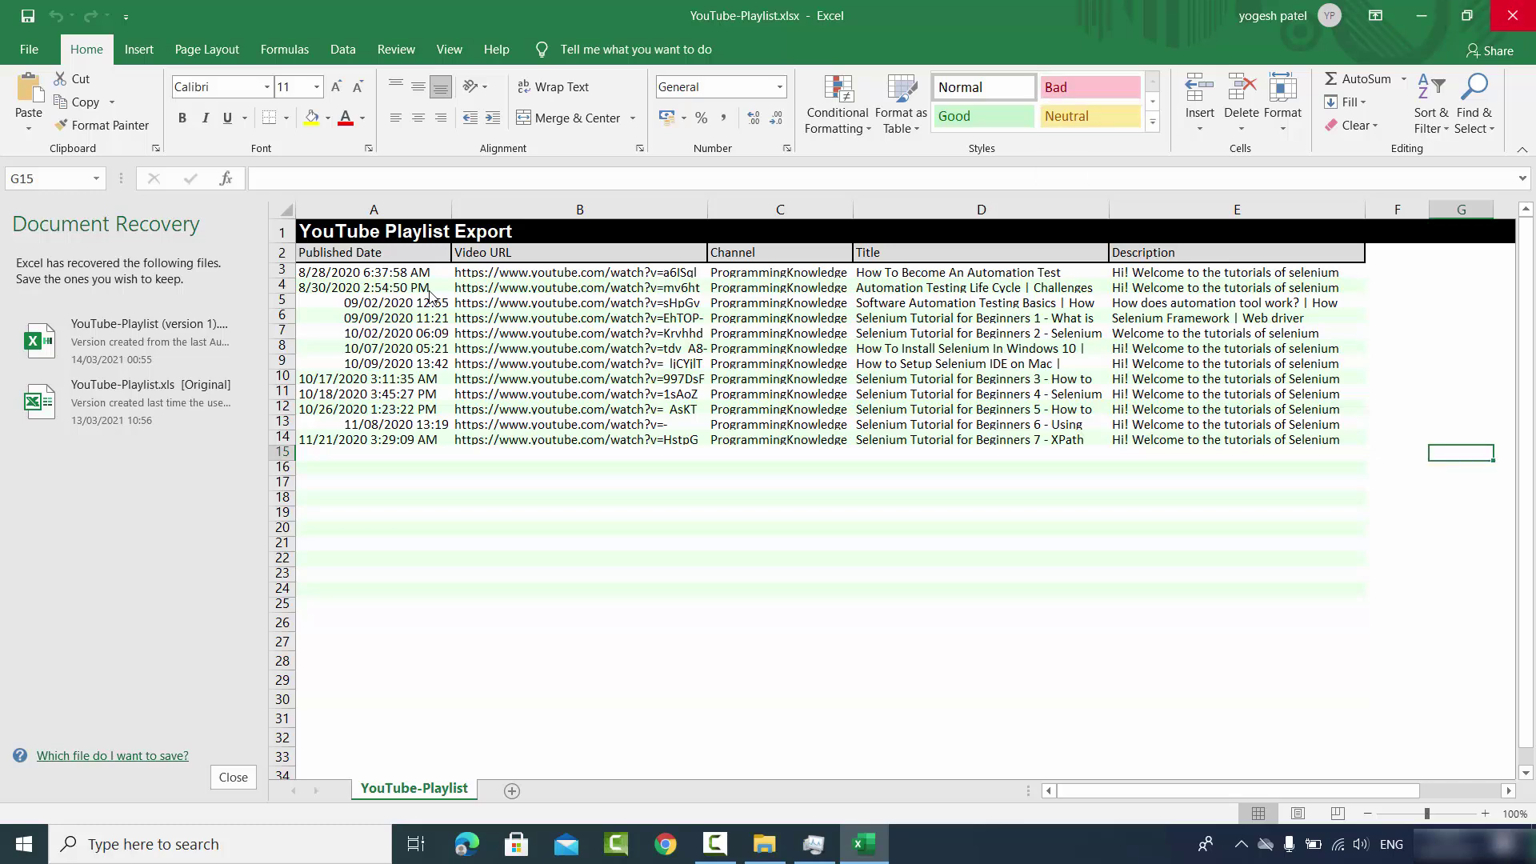
- Close Excel while removing the remaining recovered files, and delete YouTube-Playlist.xlsx from the Downloads folder
click(1512, 15)
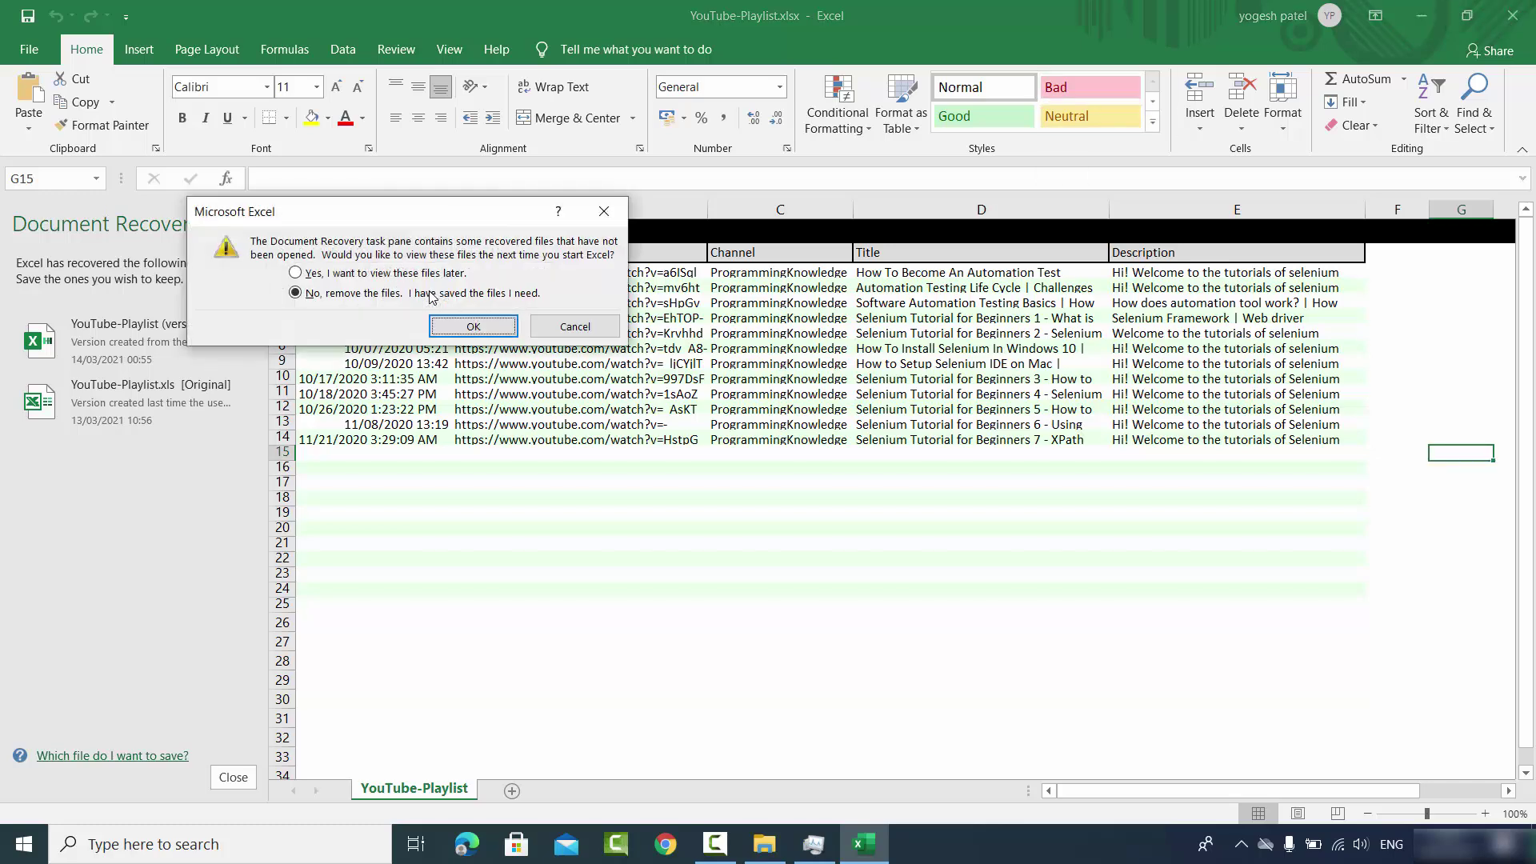
key(Return)
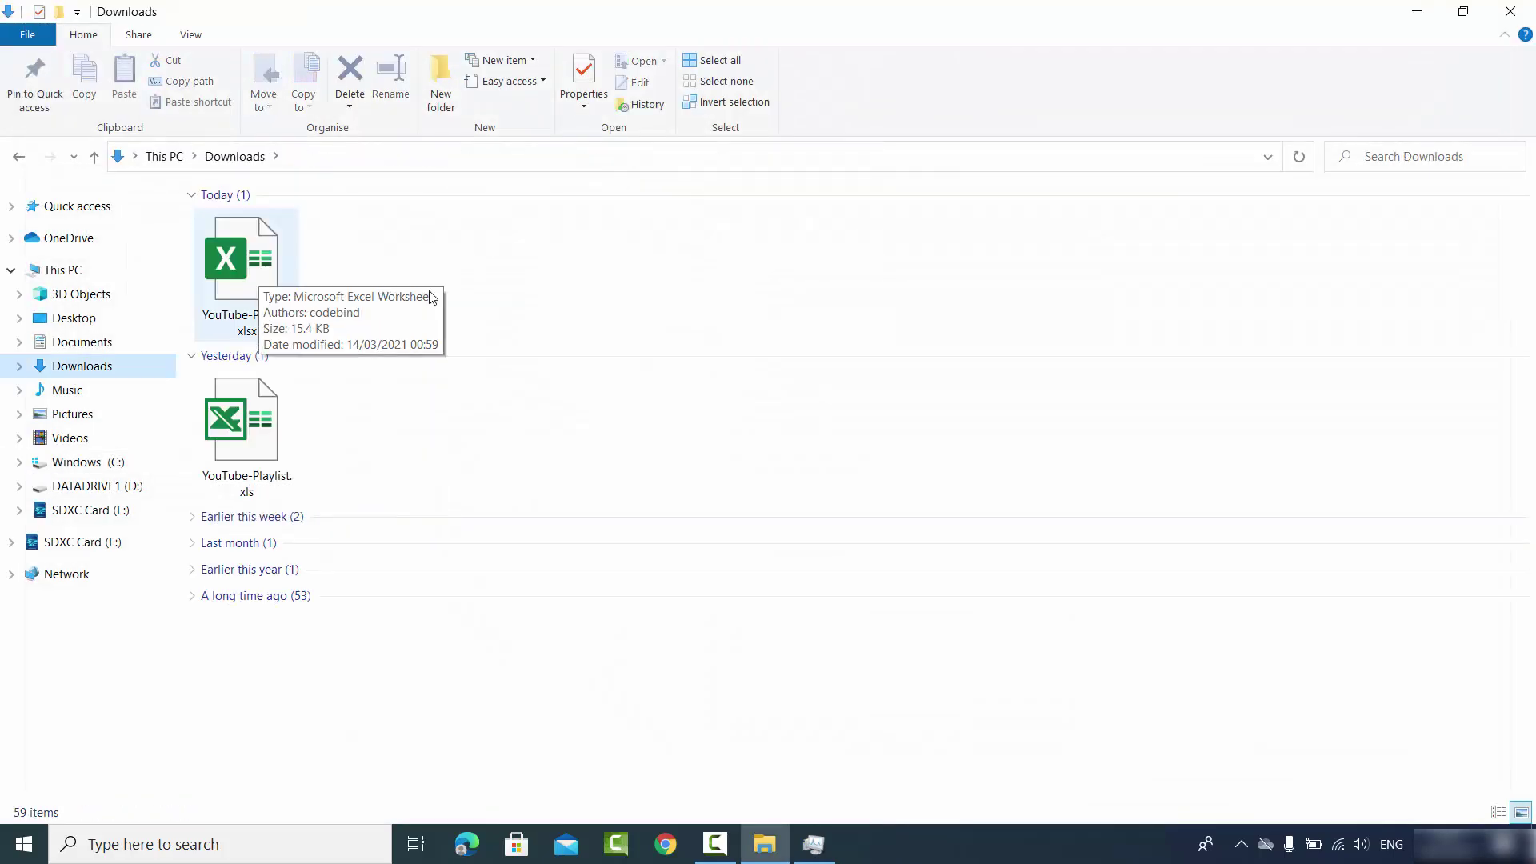
key(shift+F10)
key(Up)
key(Up)
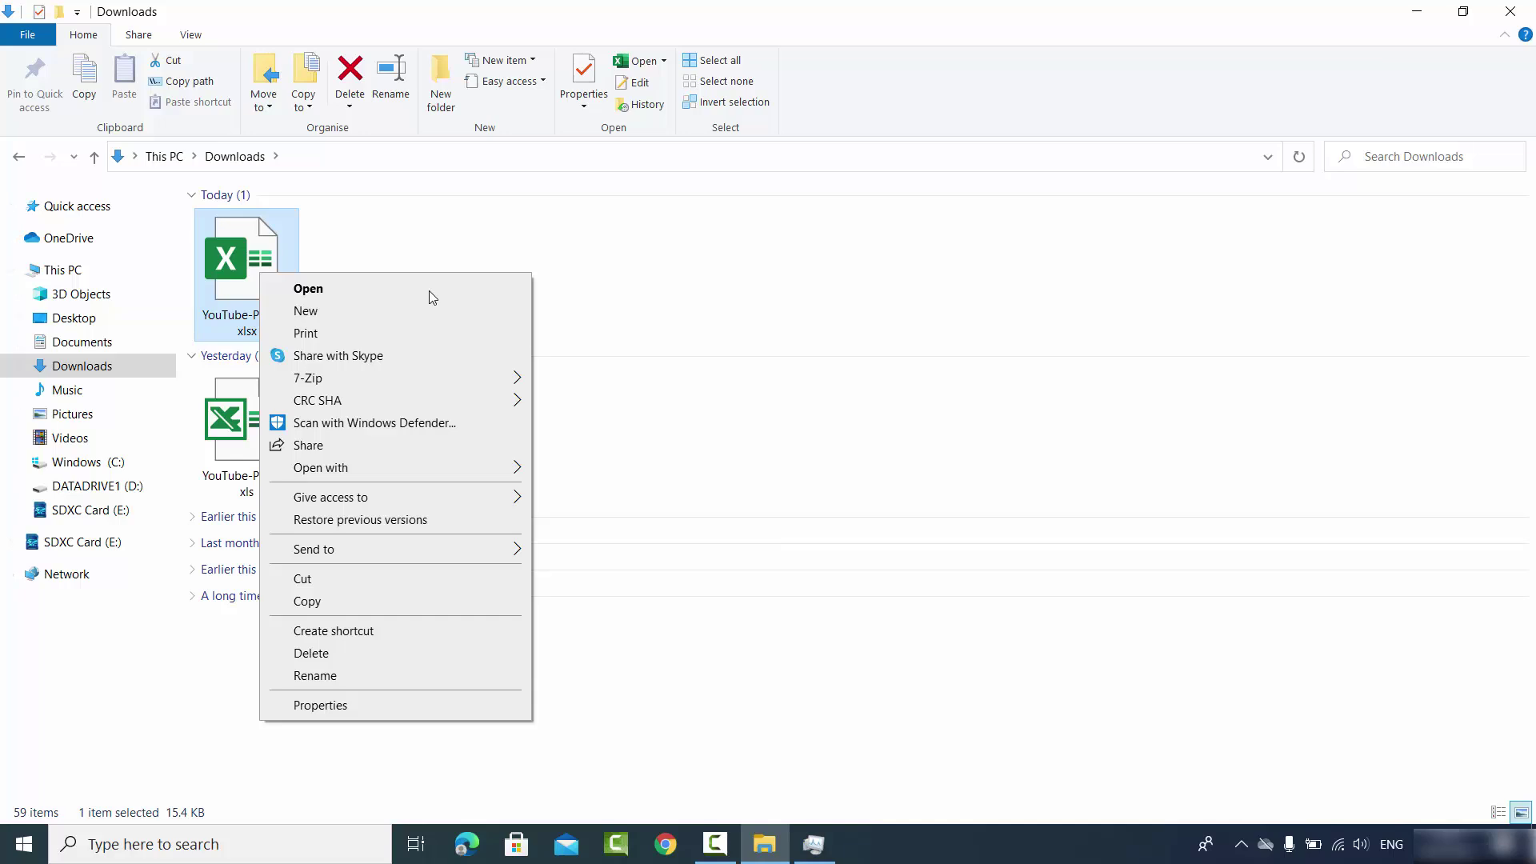
key(Up)
key(Return)
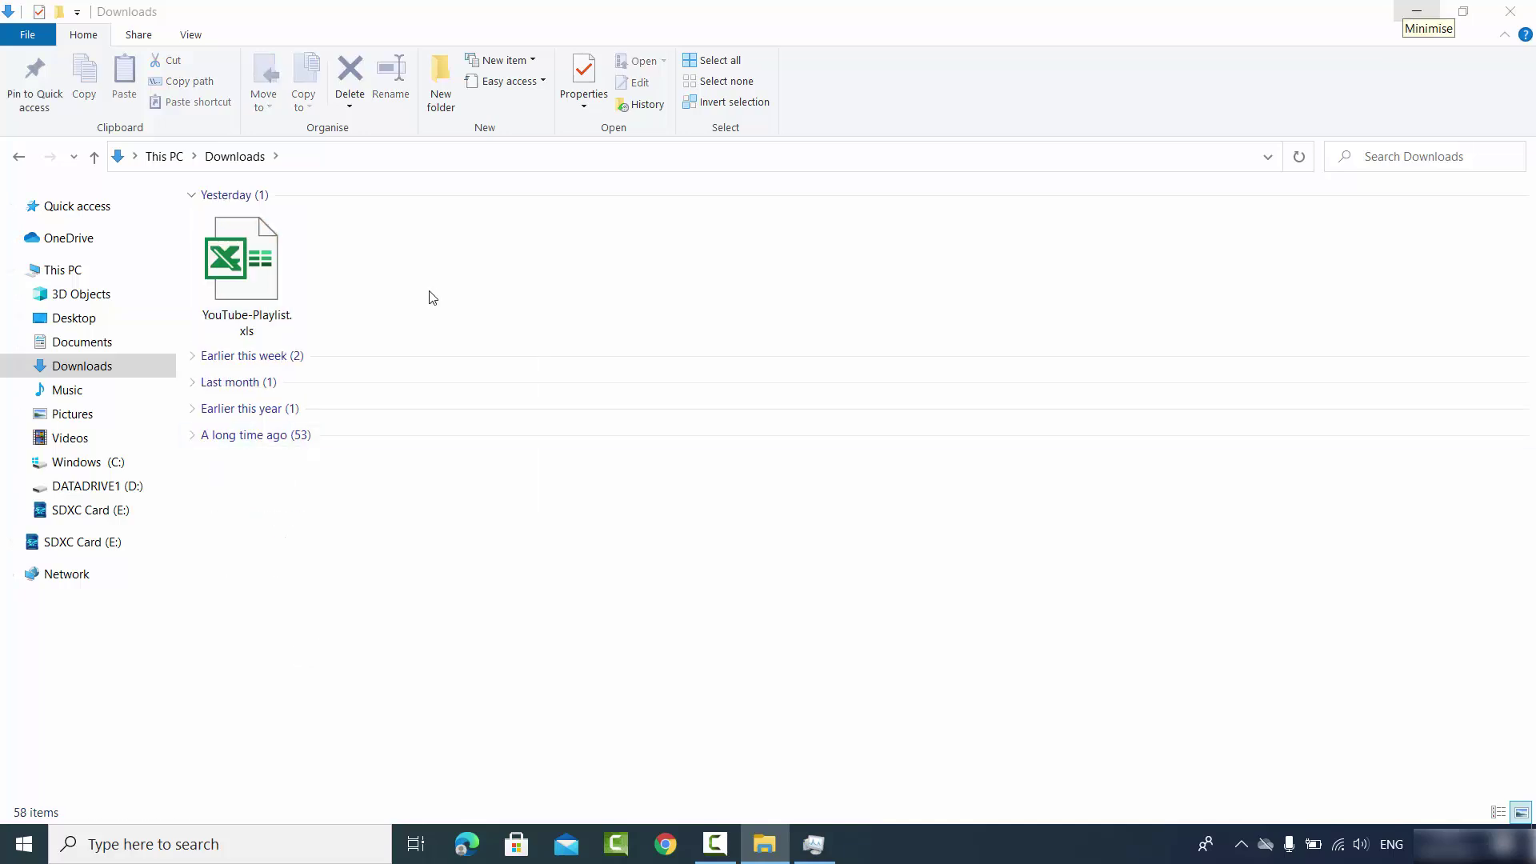
- Restore YouTube-Playlist.xlsx from the Recycle Bin and check the Downloads folder for it
click(1415, 11)
key(alt+F4)
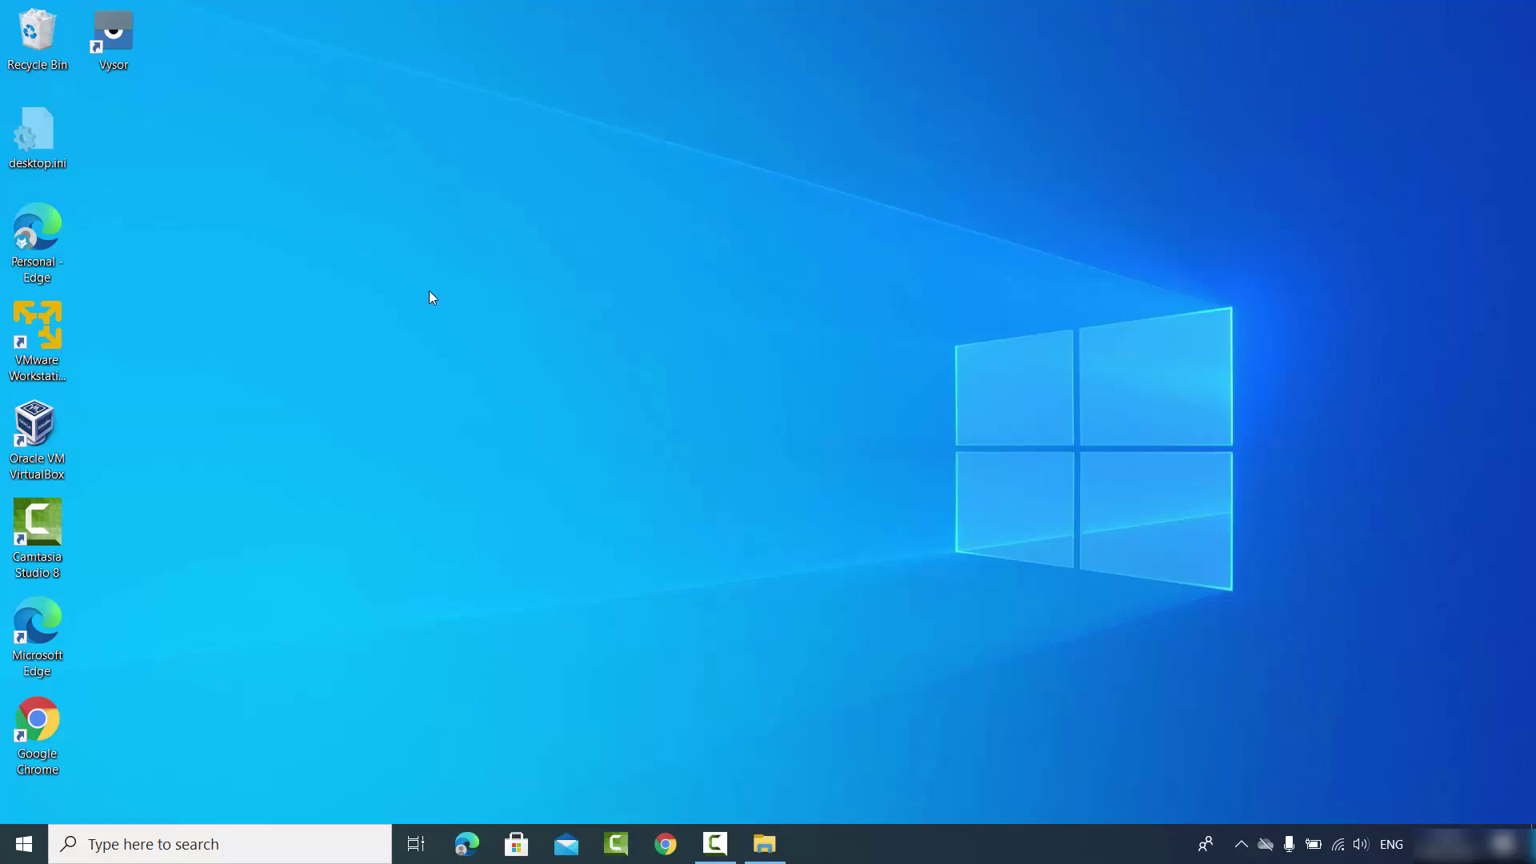
key(Home)
key(Return)
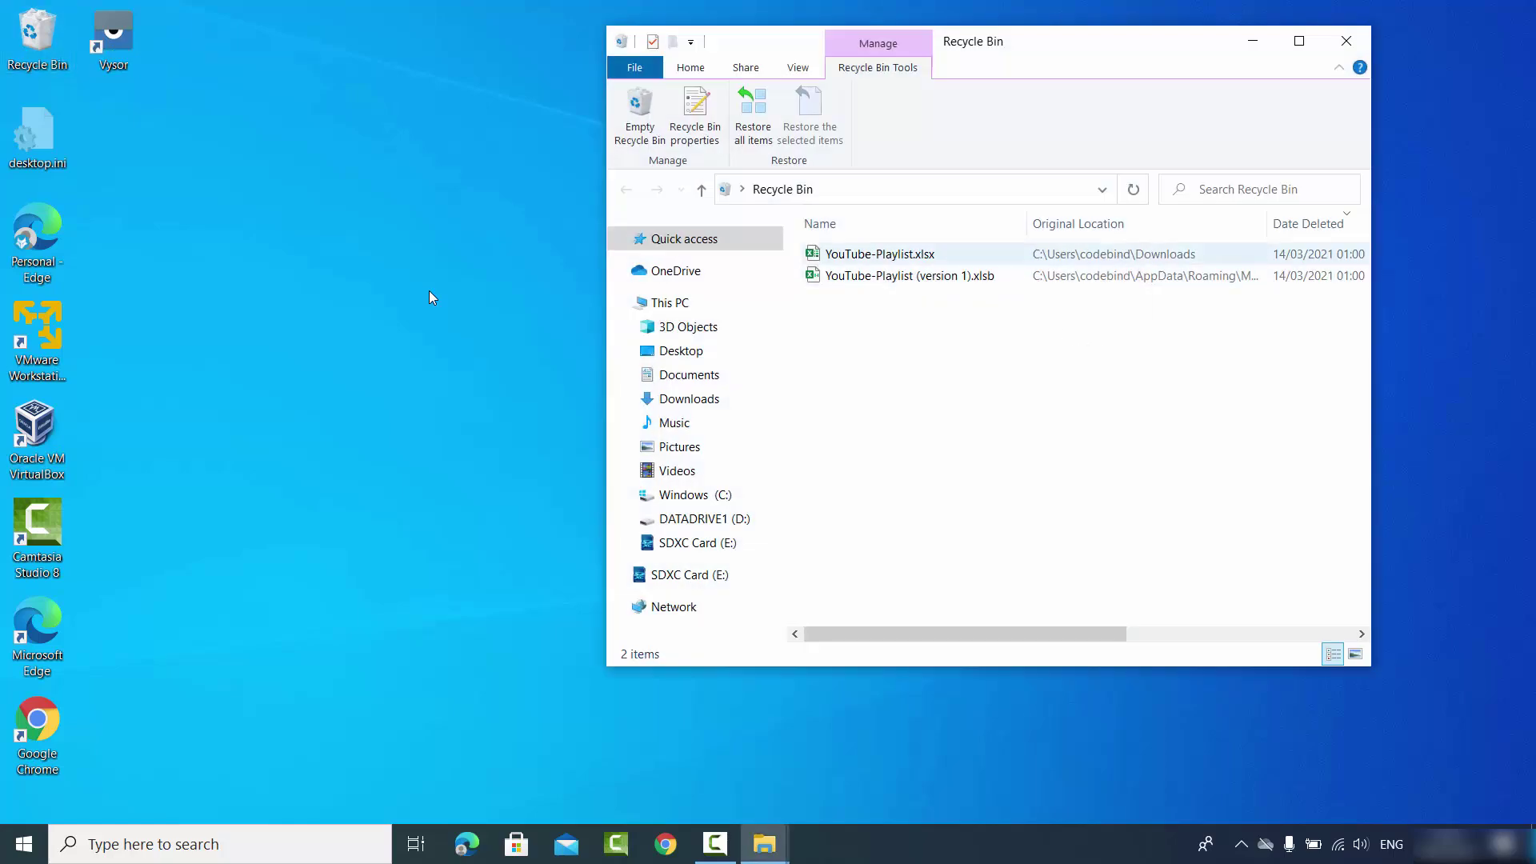
key(shift+F10)
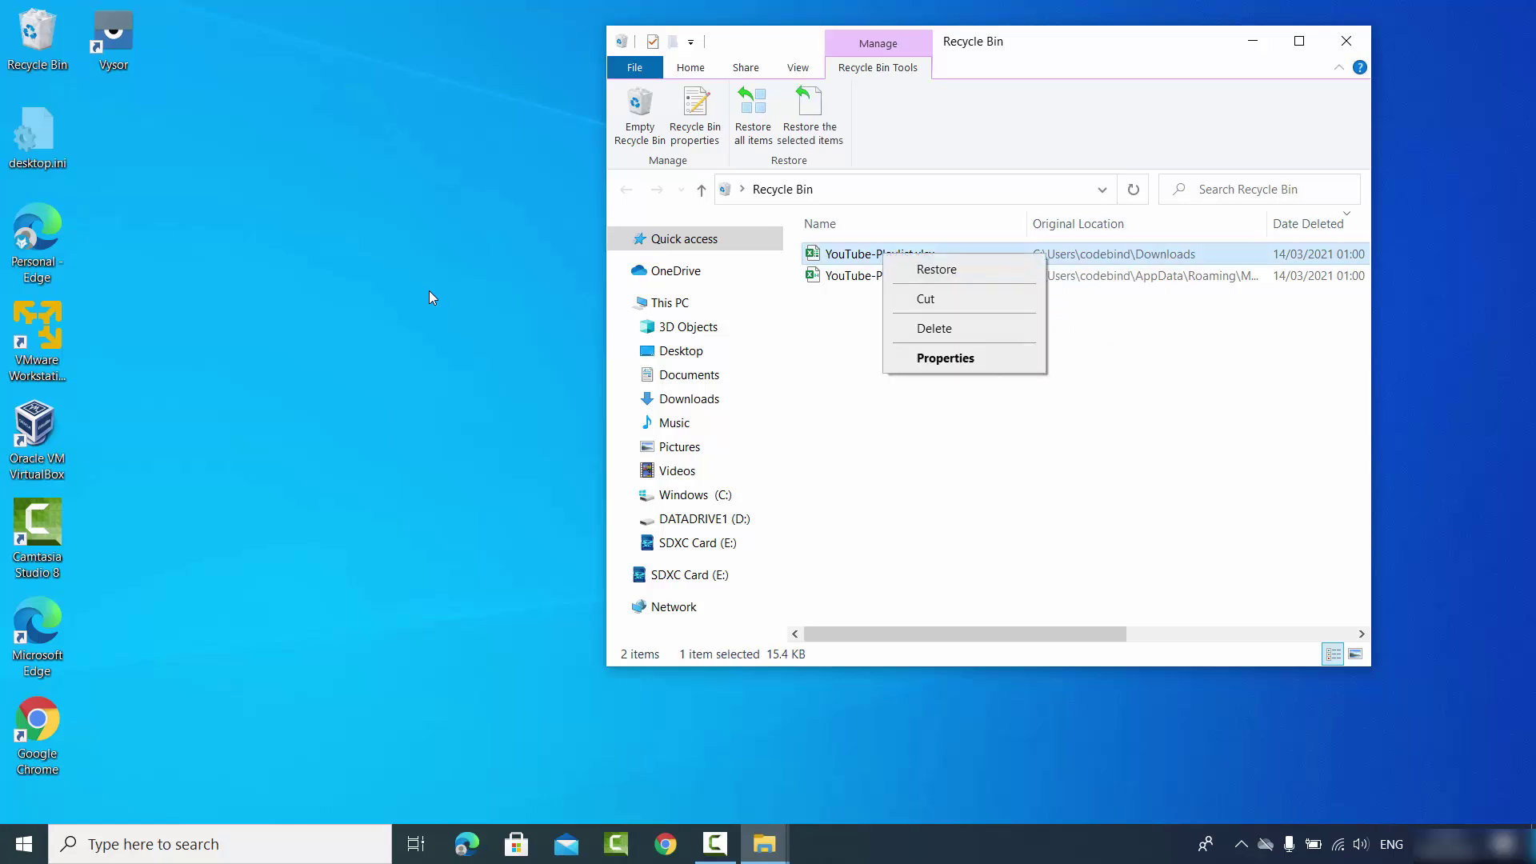
key(Return)
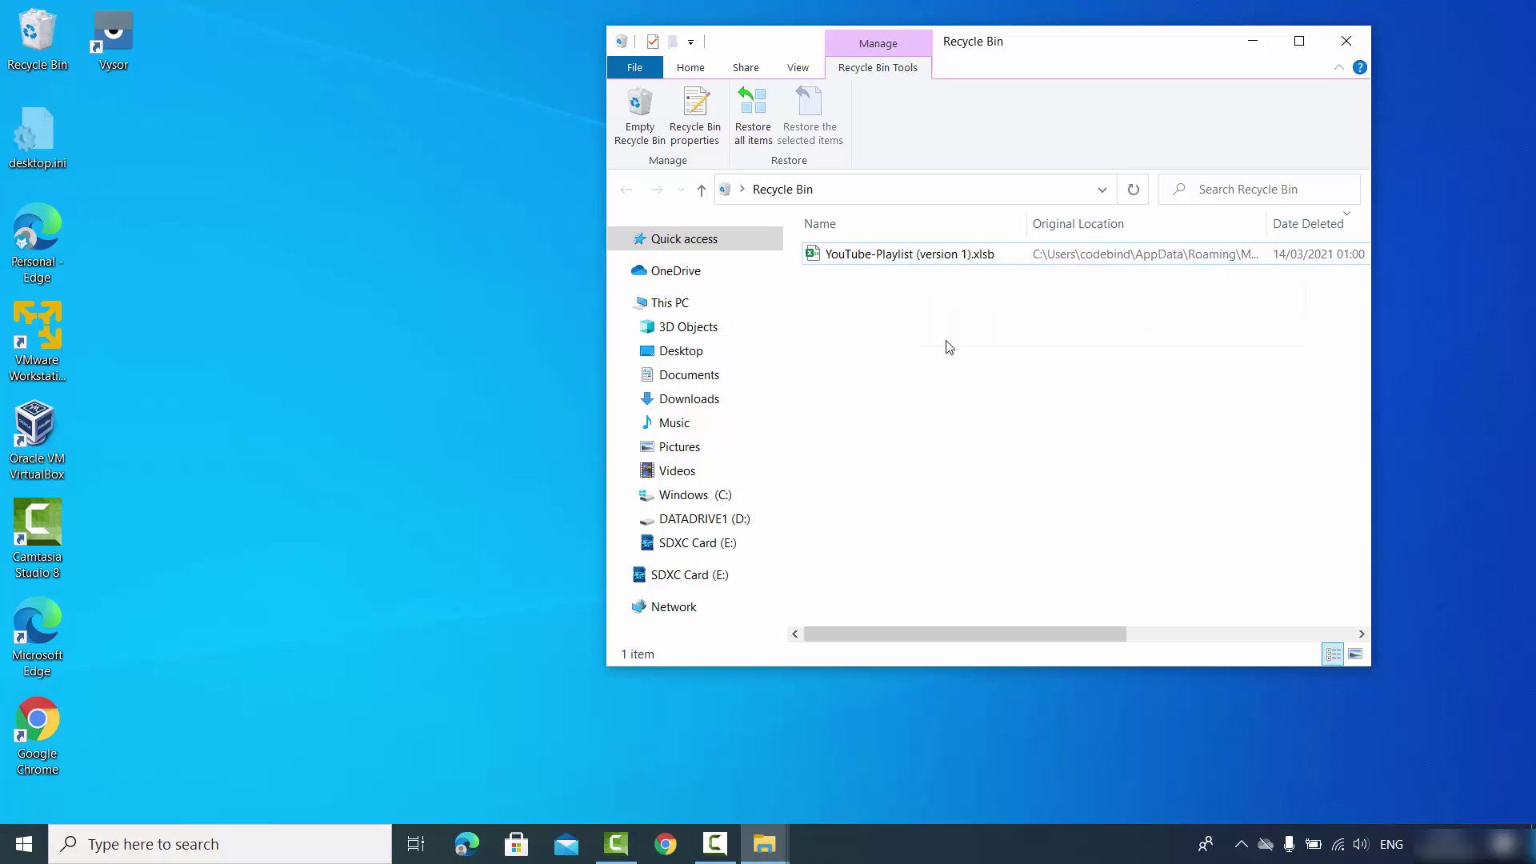
click(718, 403)
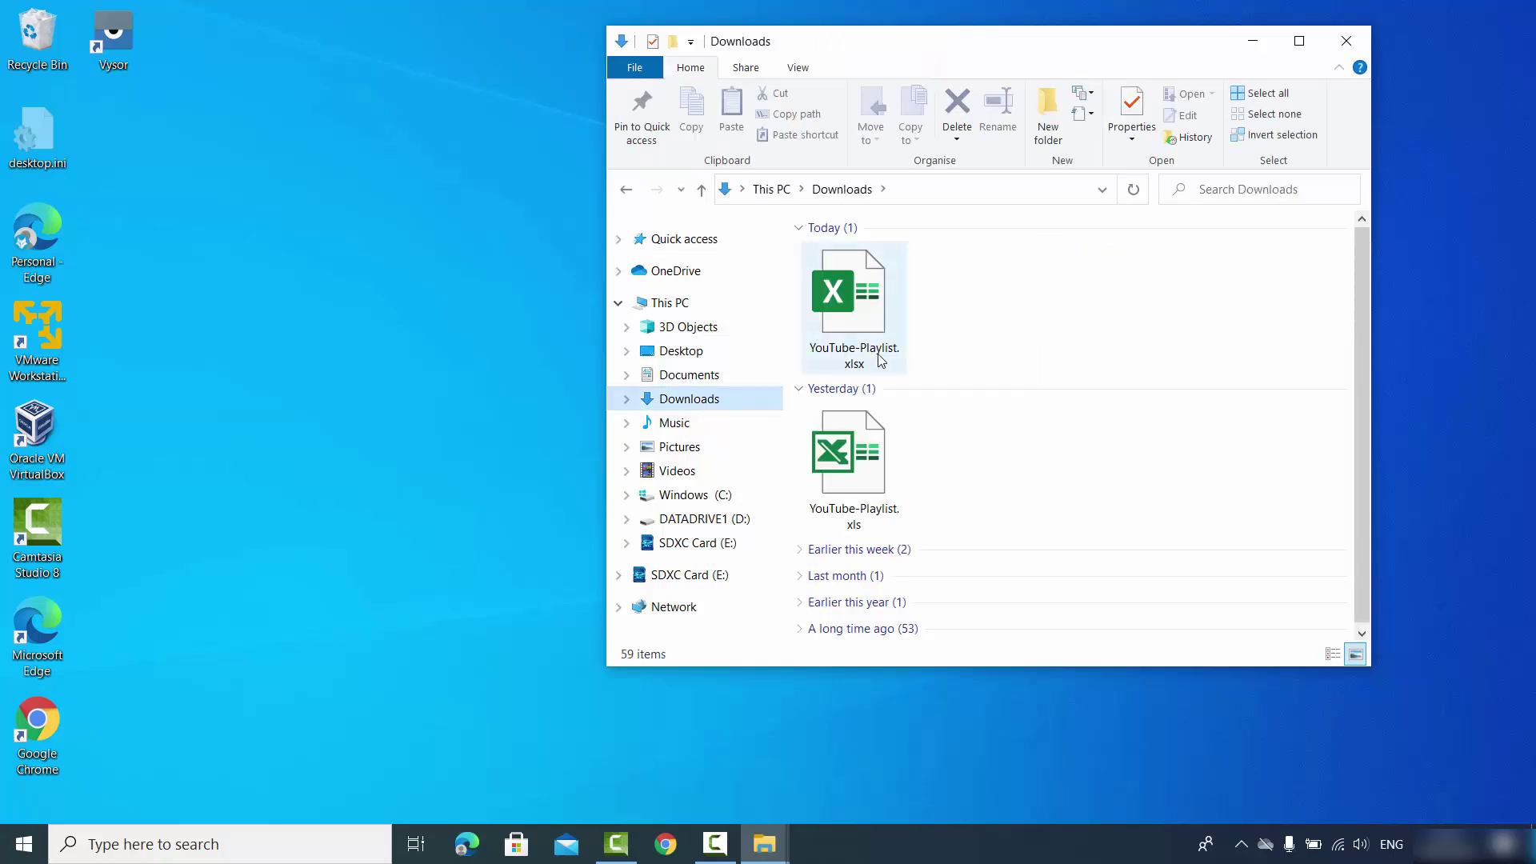
click(1240, 50)
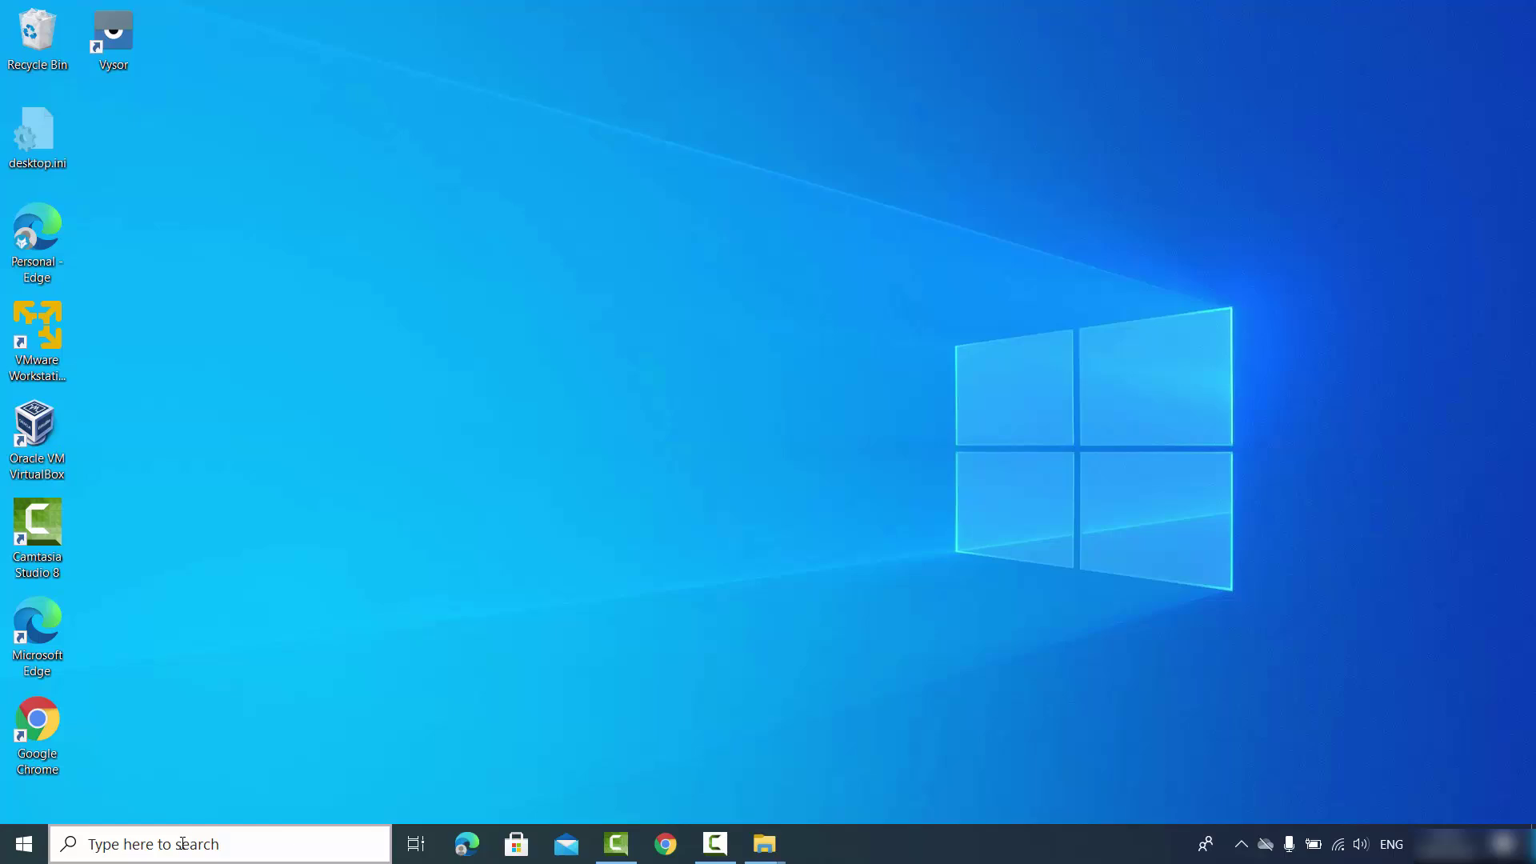
- Open the Windows temporary files folder by running %temp%
right_click(24, 845)
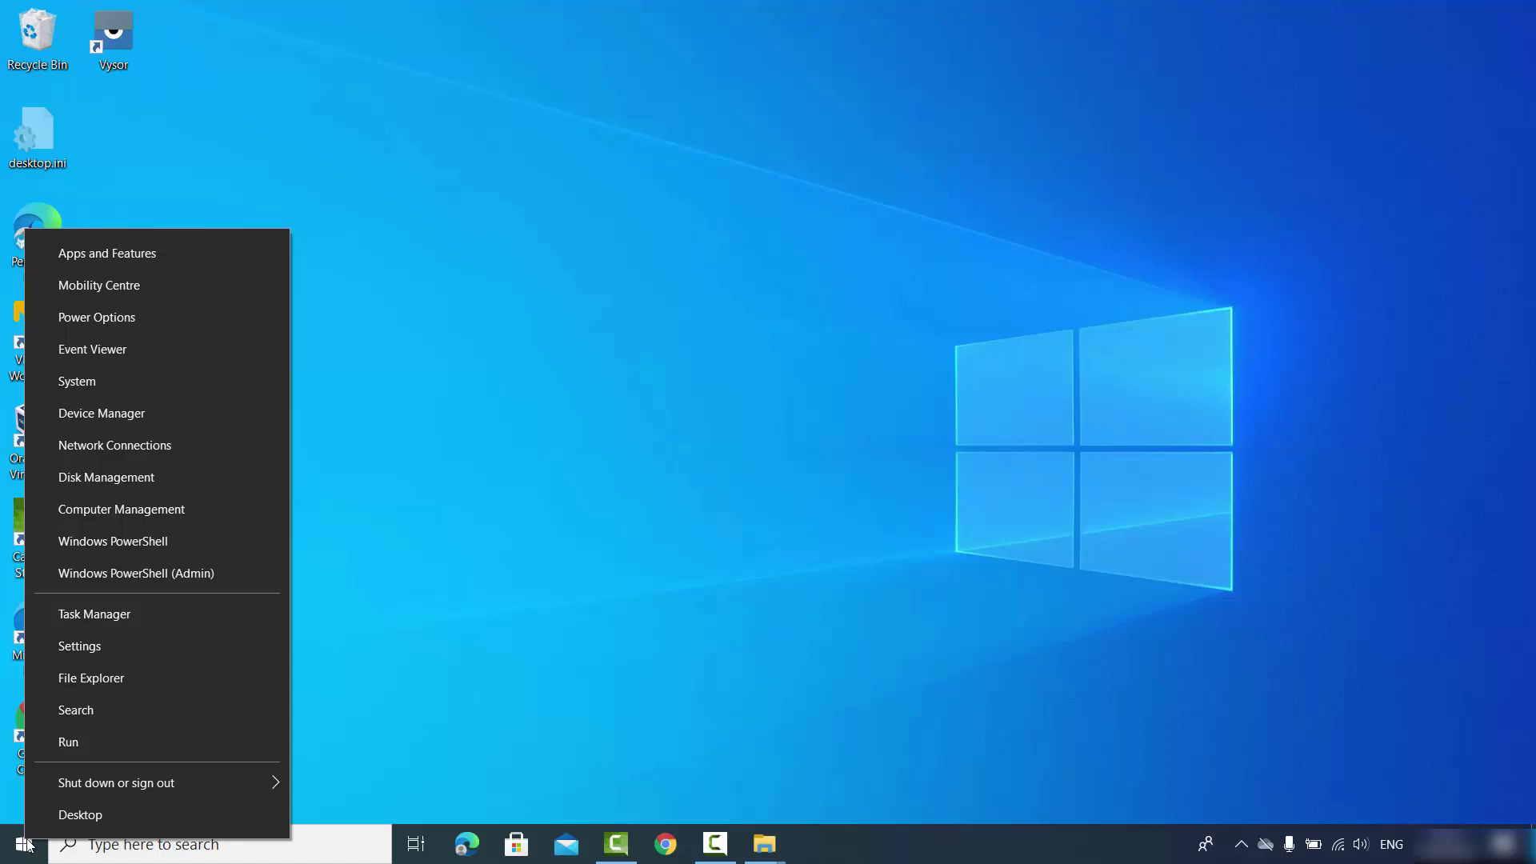
click(80, 743)
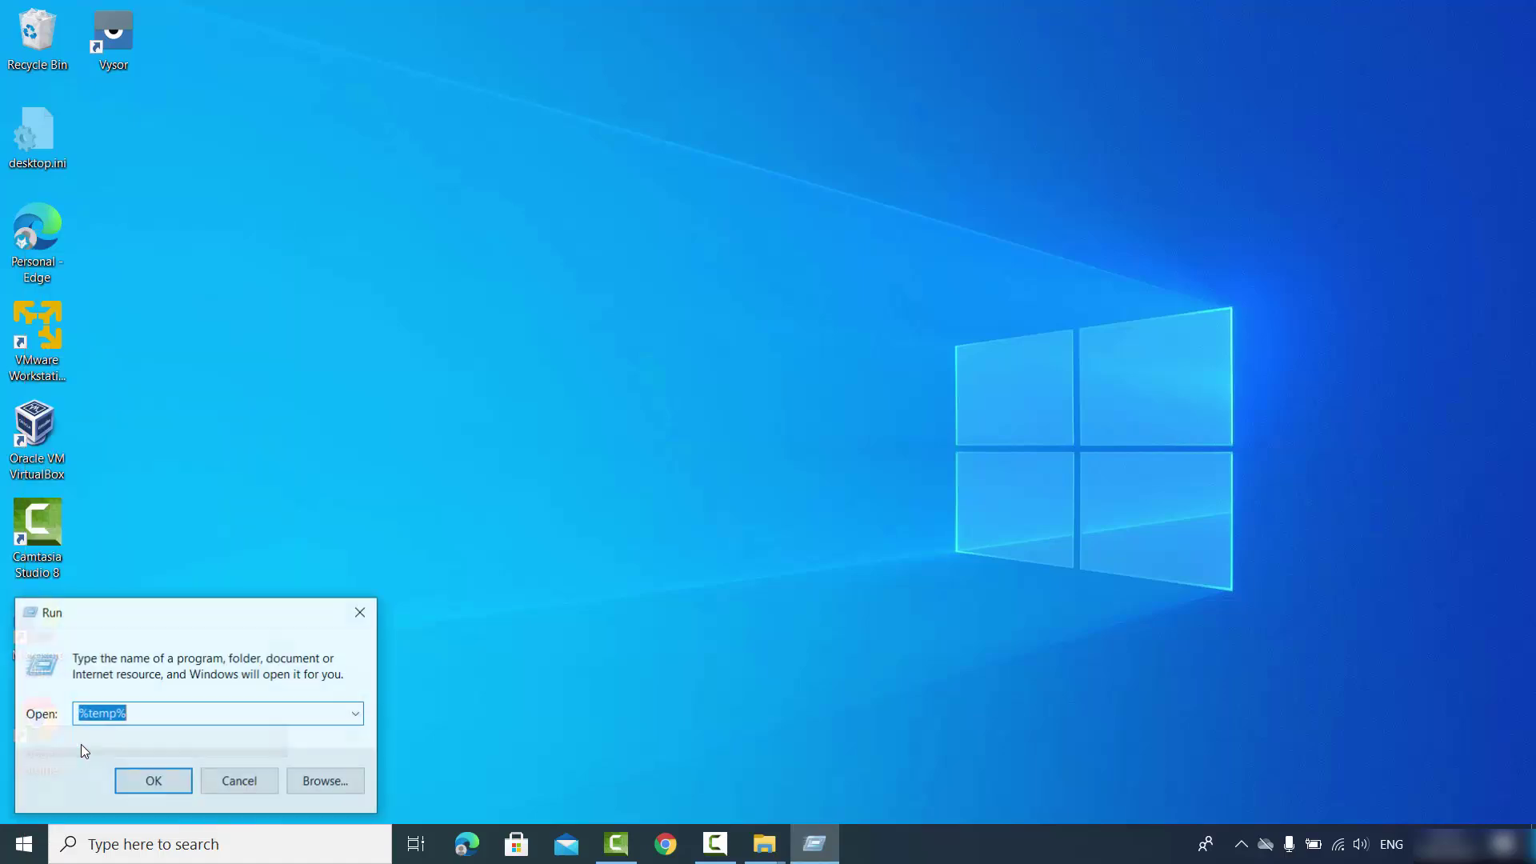
click(87, 720)
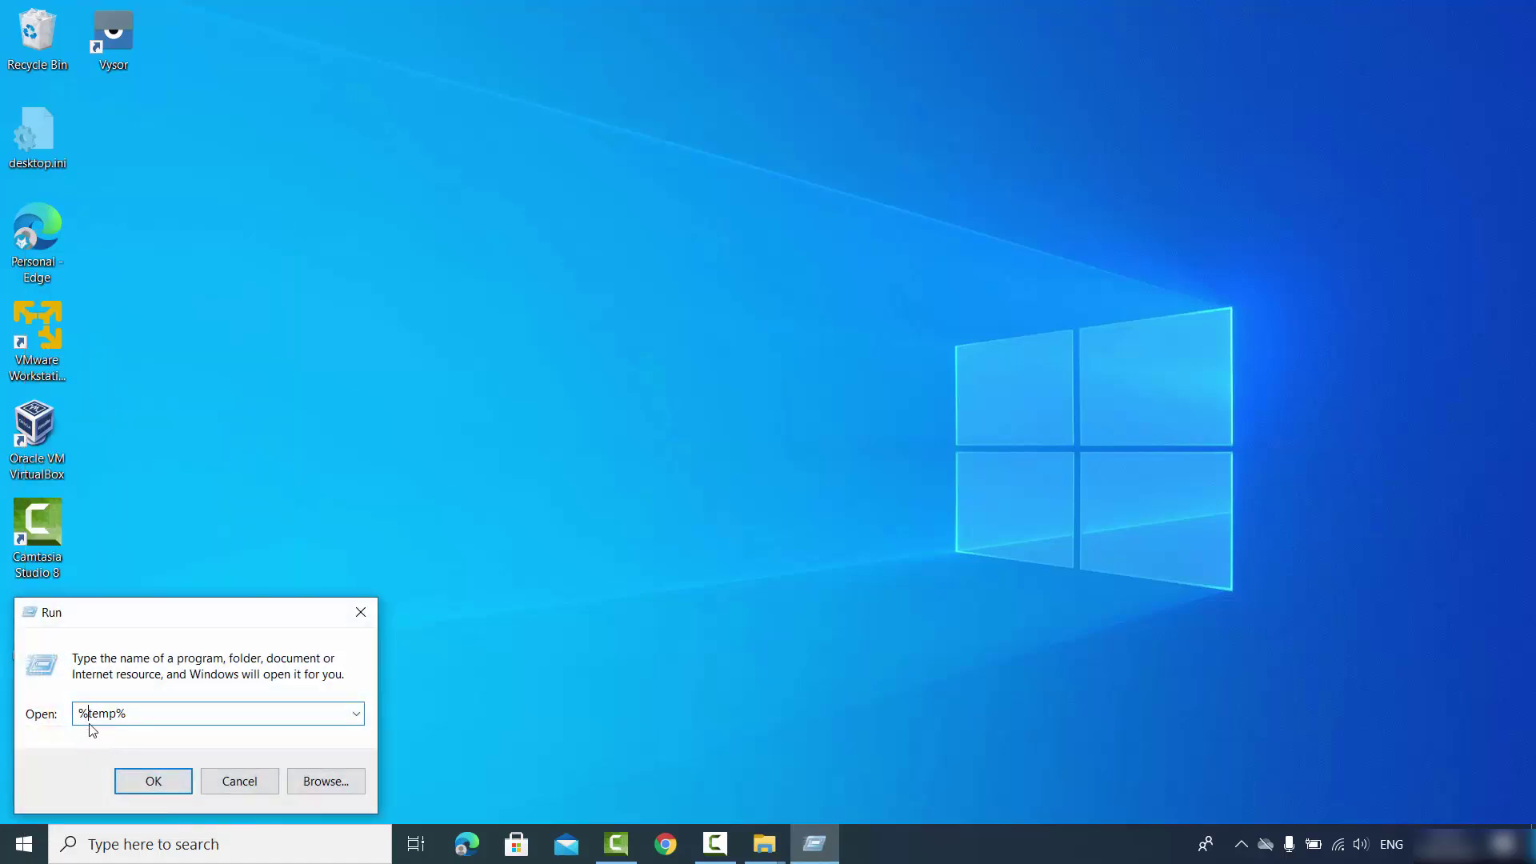
drag(88, 713, 78, 713)
click(129, 714)
click(144, 782)
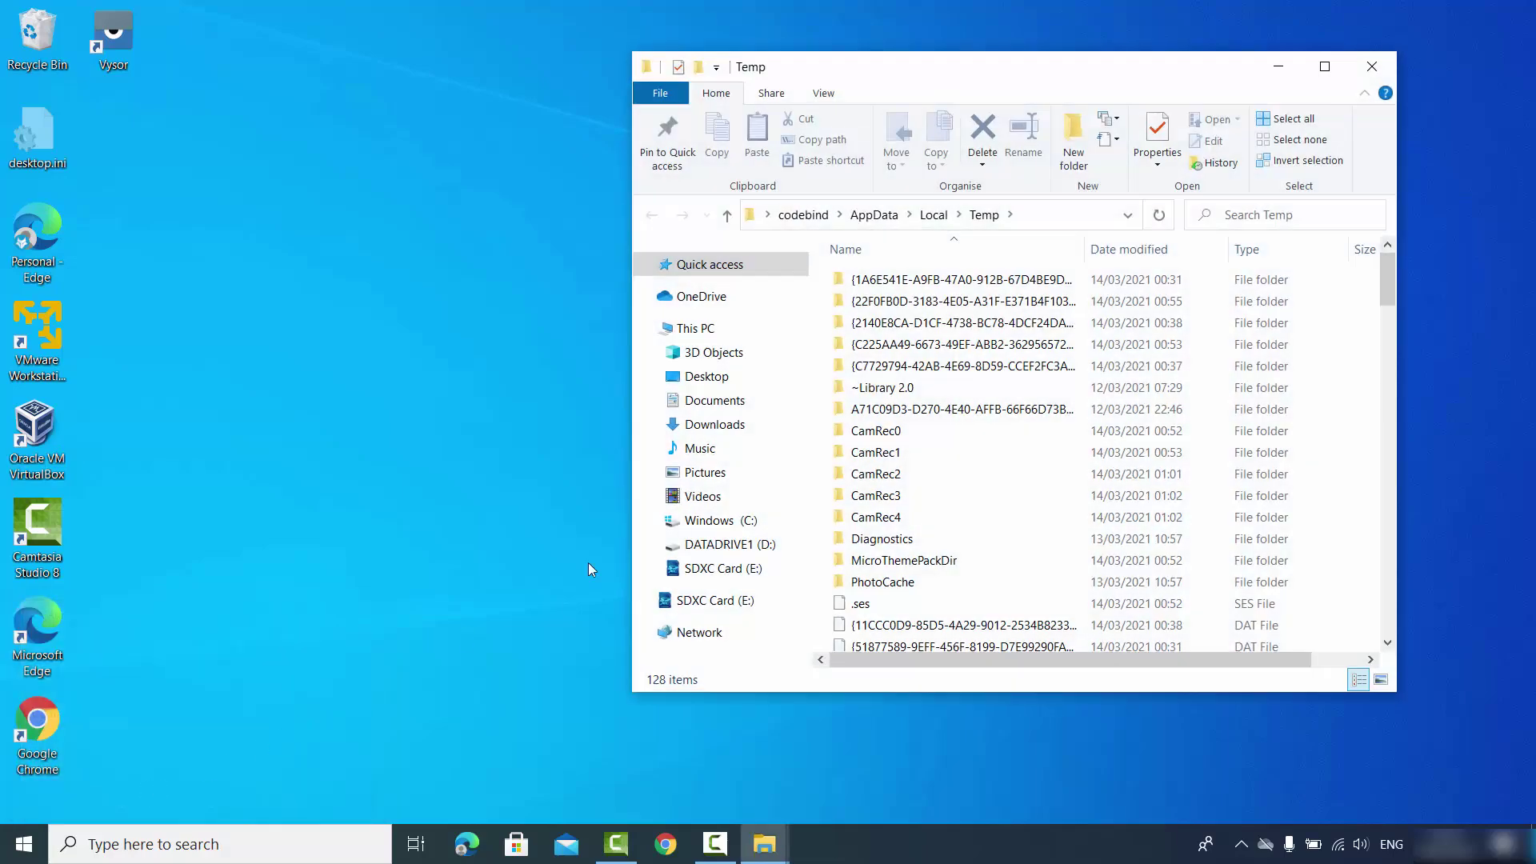
- Filter the Temp folder to items modified today to look for Excel temporary files, and minimise the window
click(1325, 67)
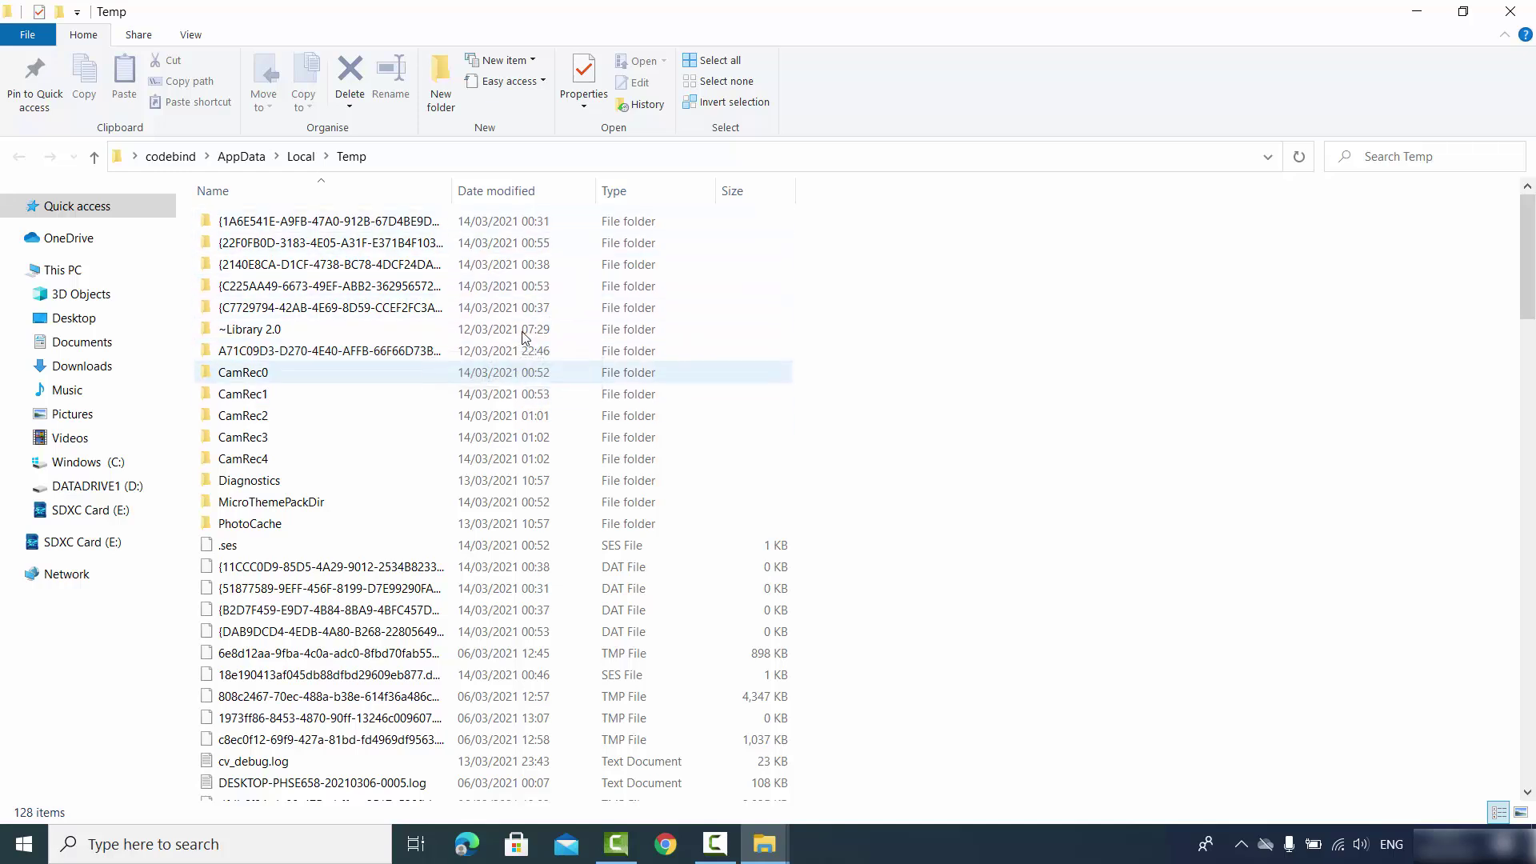
click(589, 191)
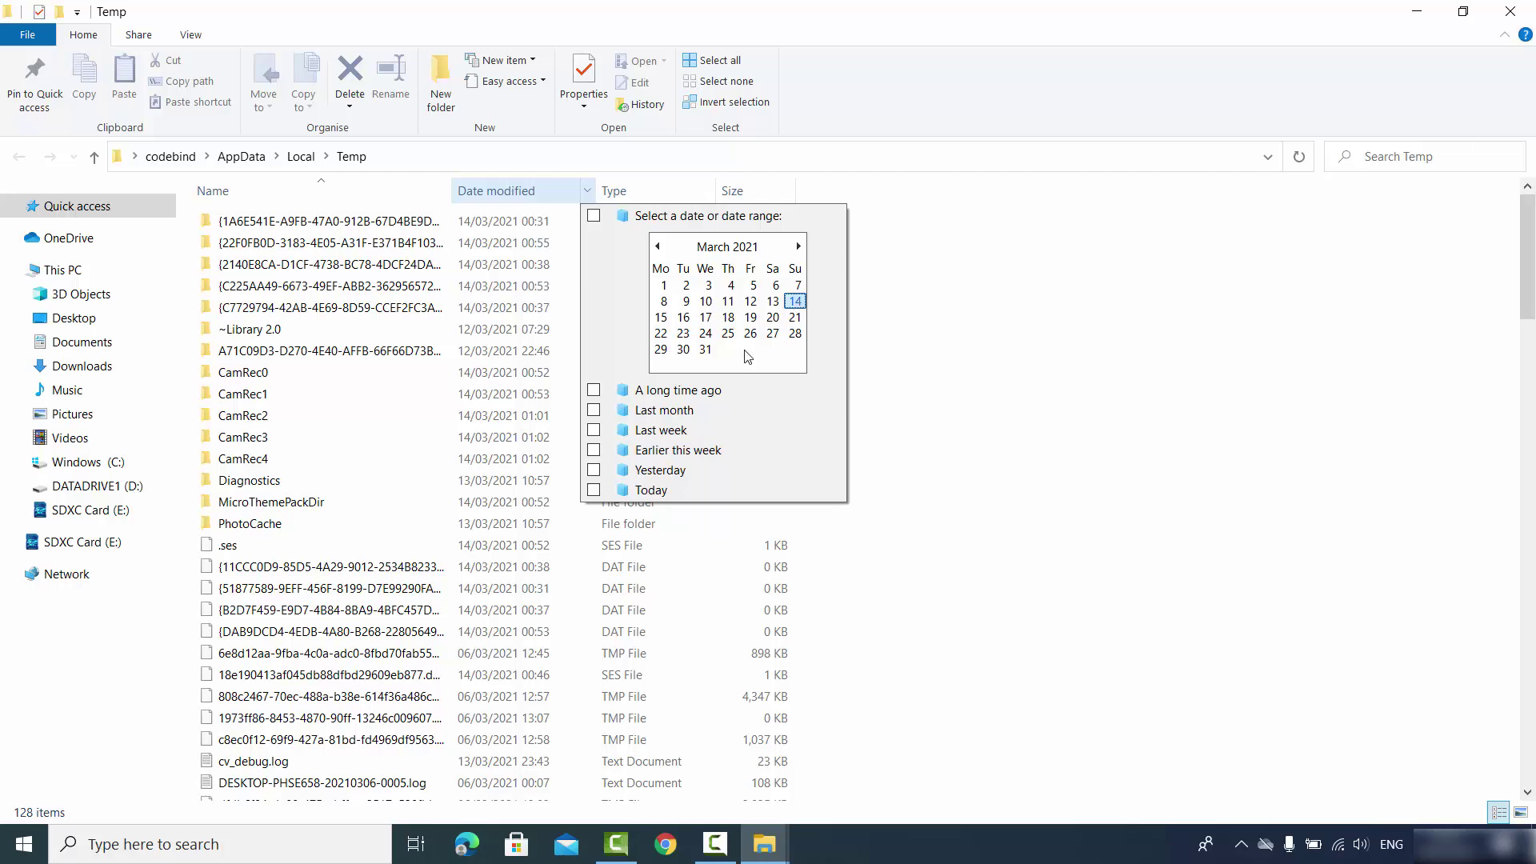
click(593, 490)
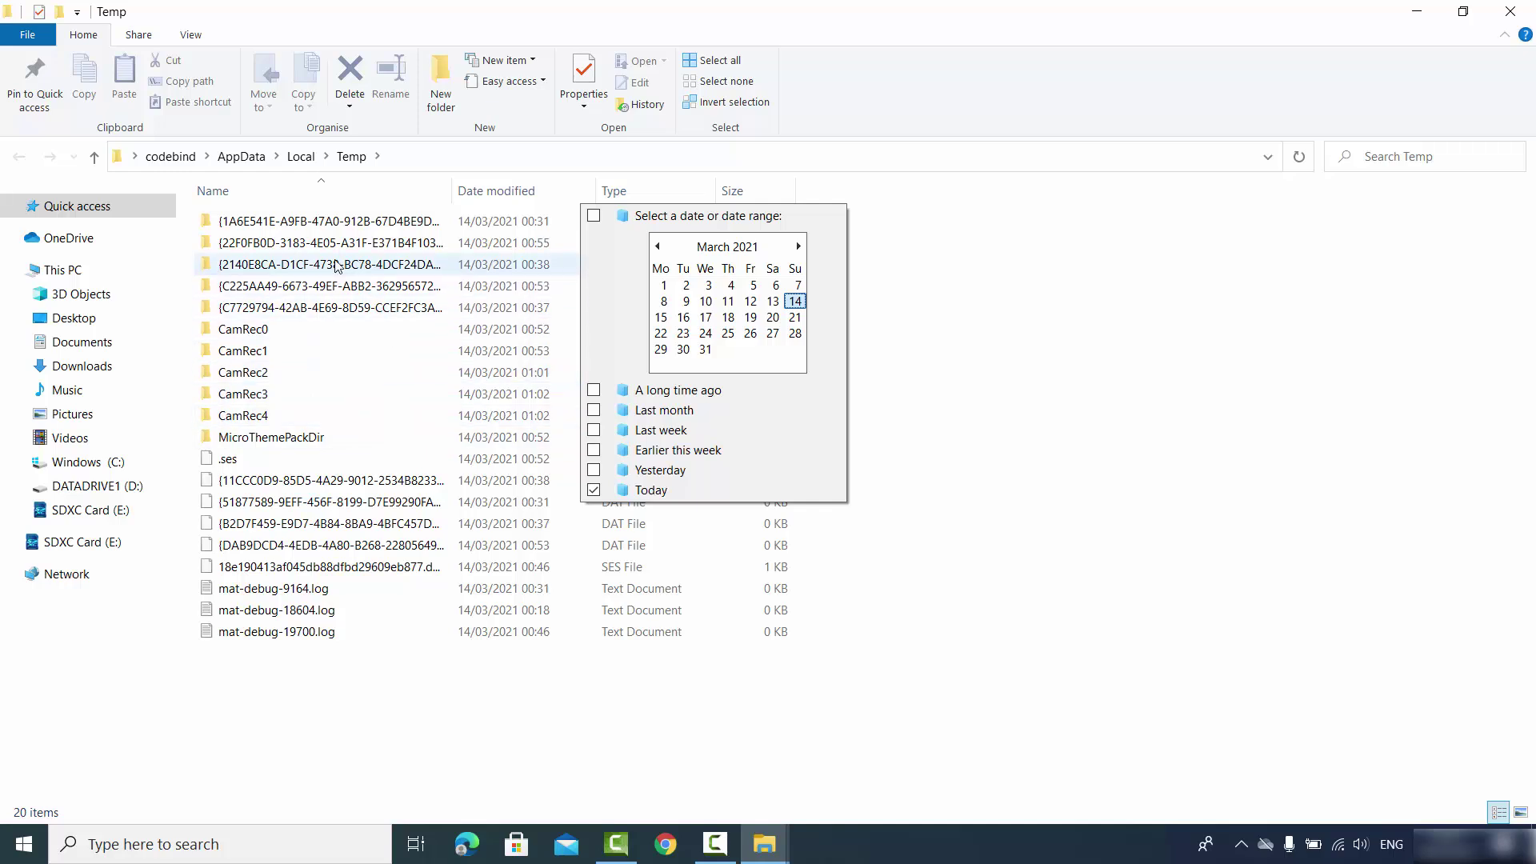
click(1005, 337)
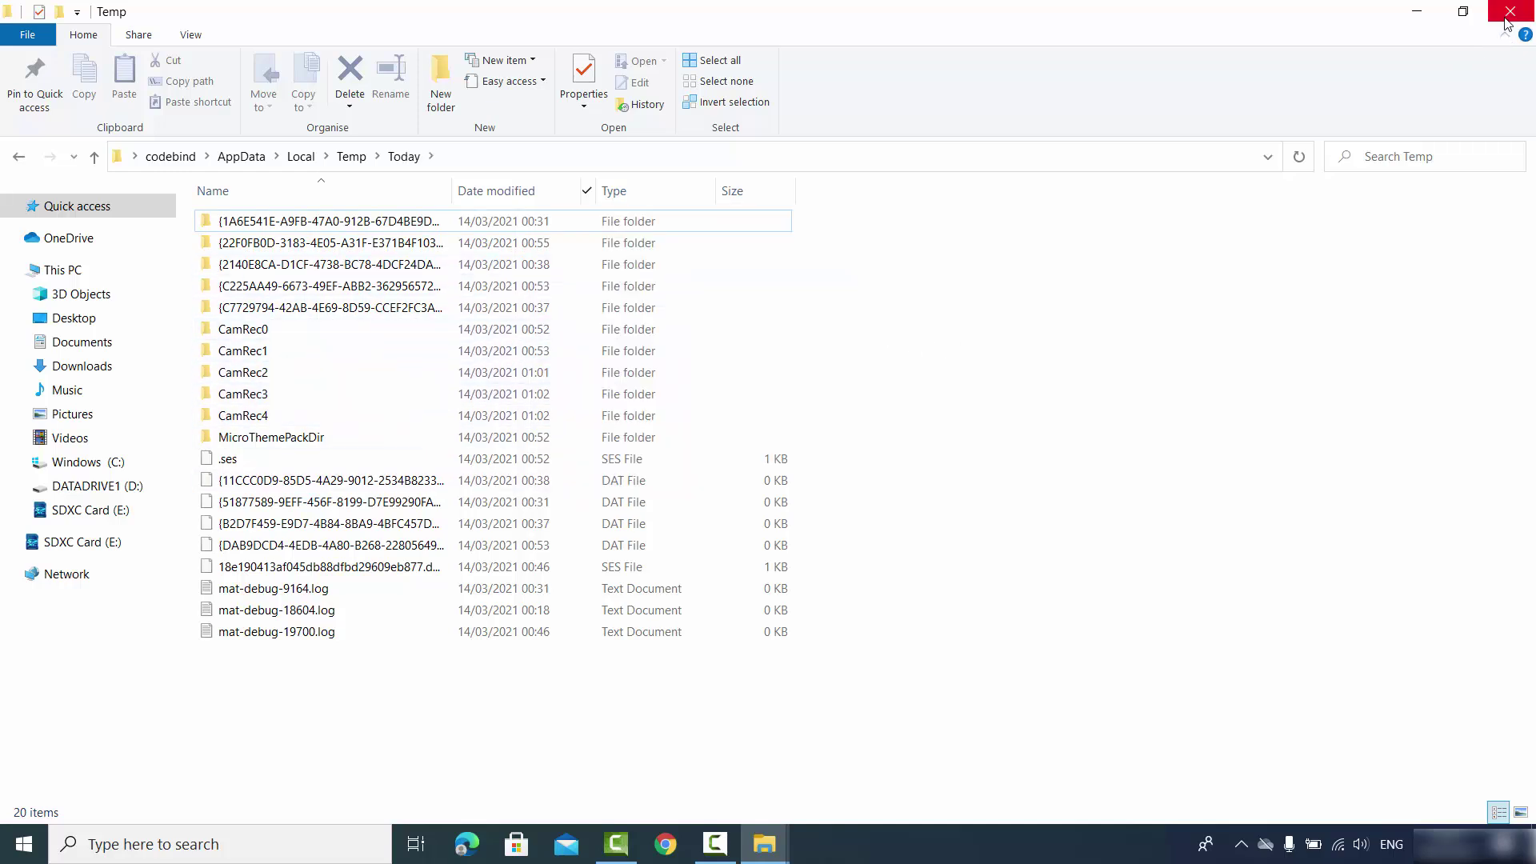
click(1418, 13)
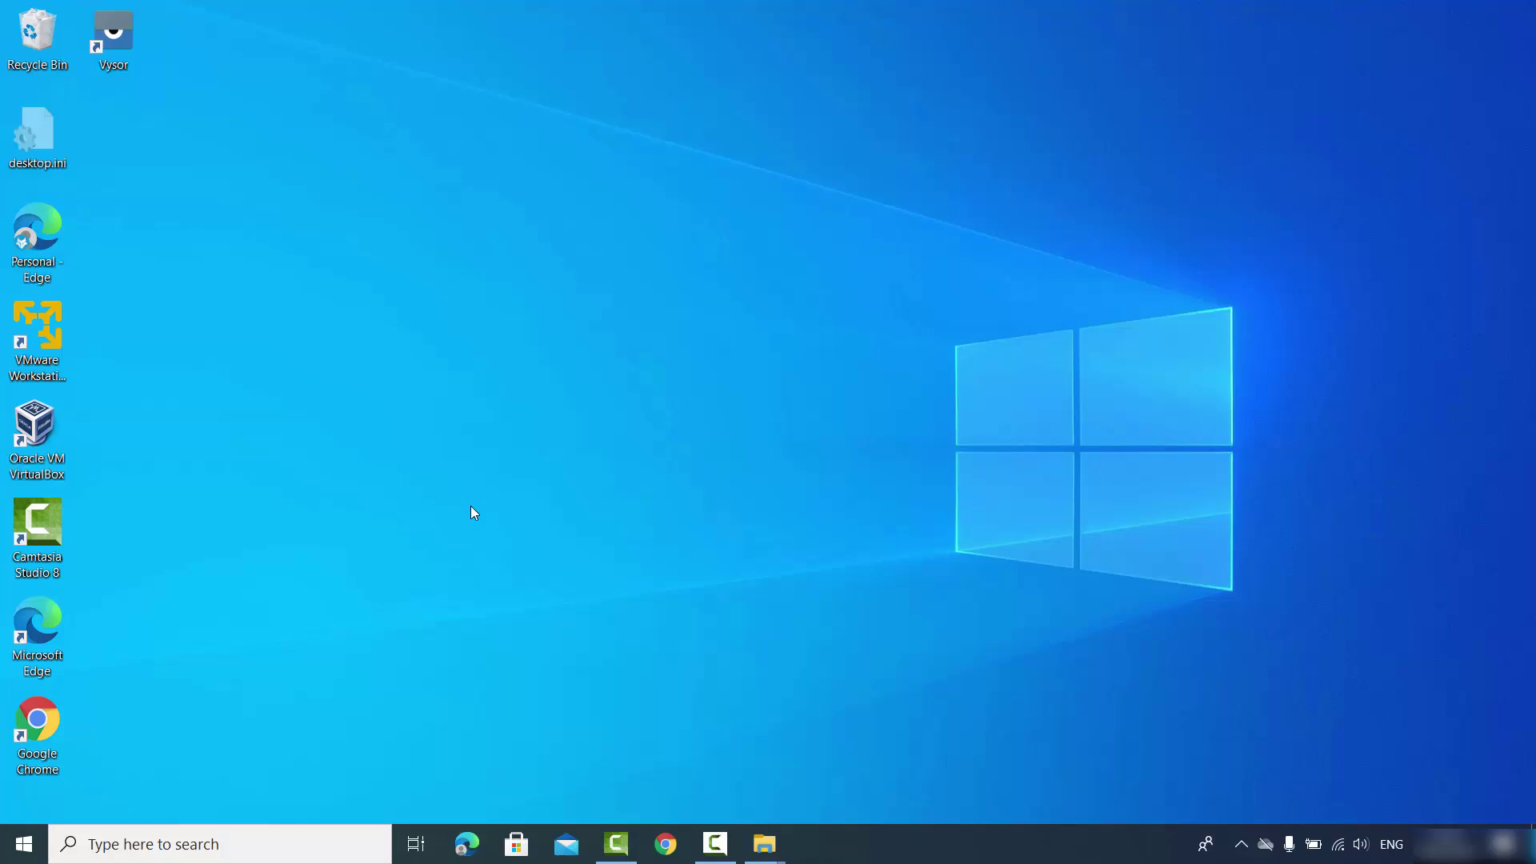
- Open the AppData\Roaming folder by running %Appdata%
right_click(23, 845)
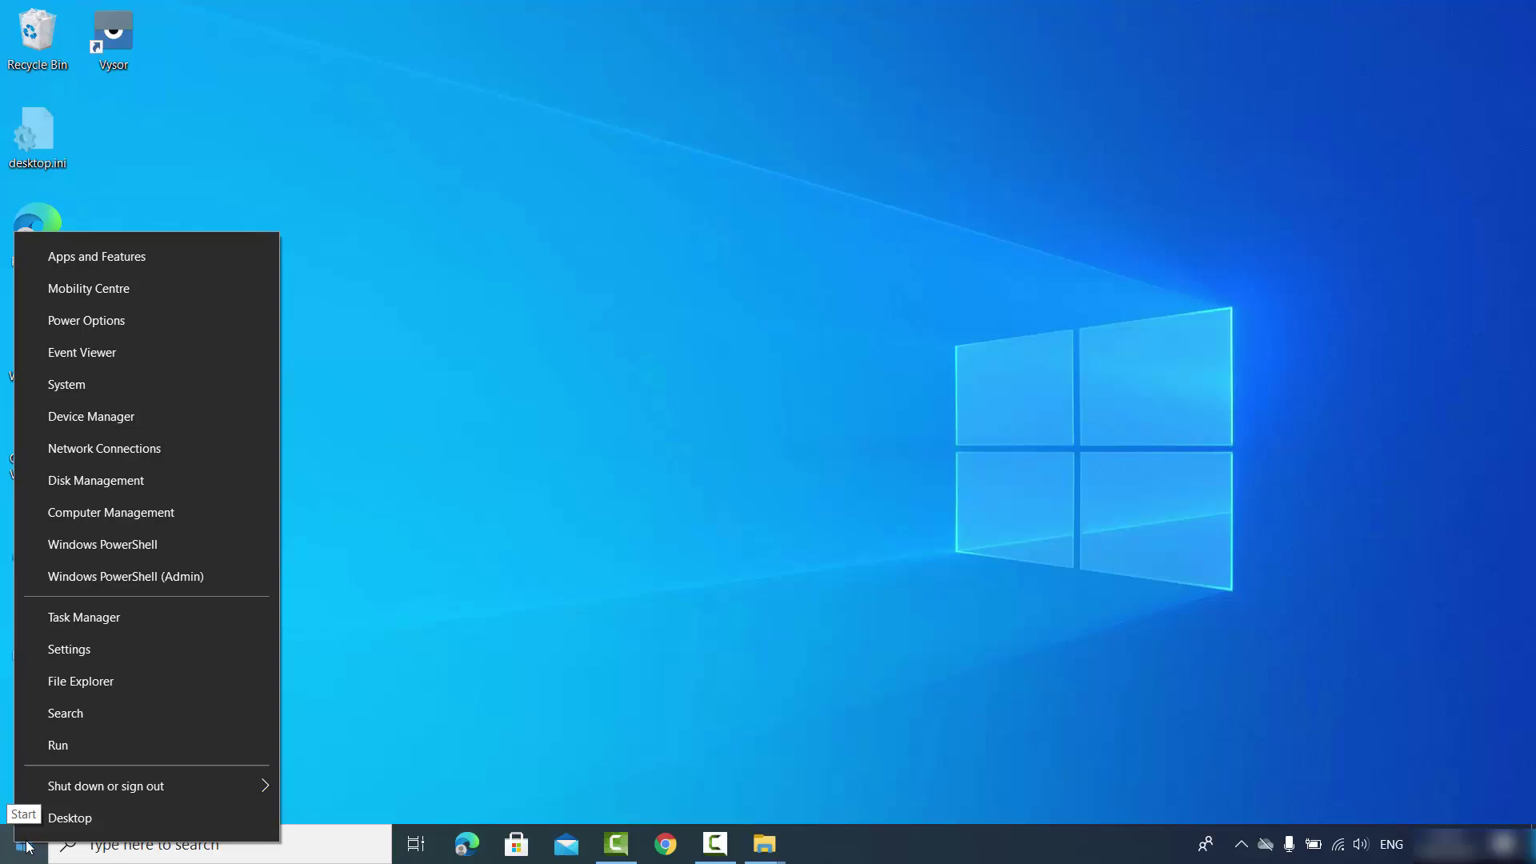
click(56, 748)
click(107, 714)
key(BackSpace)
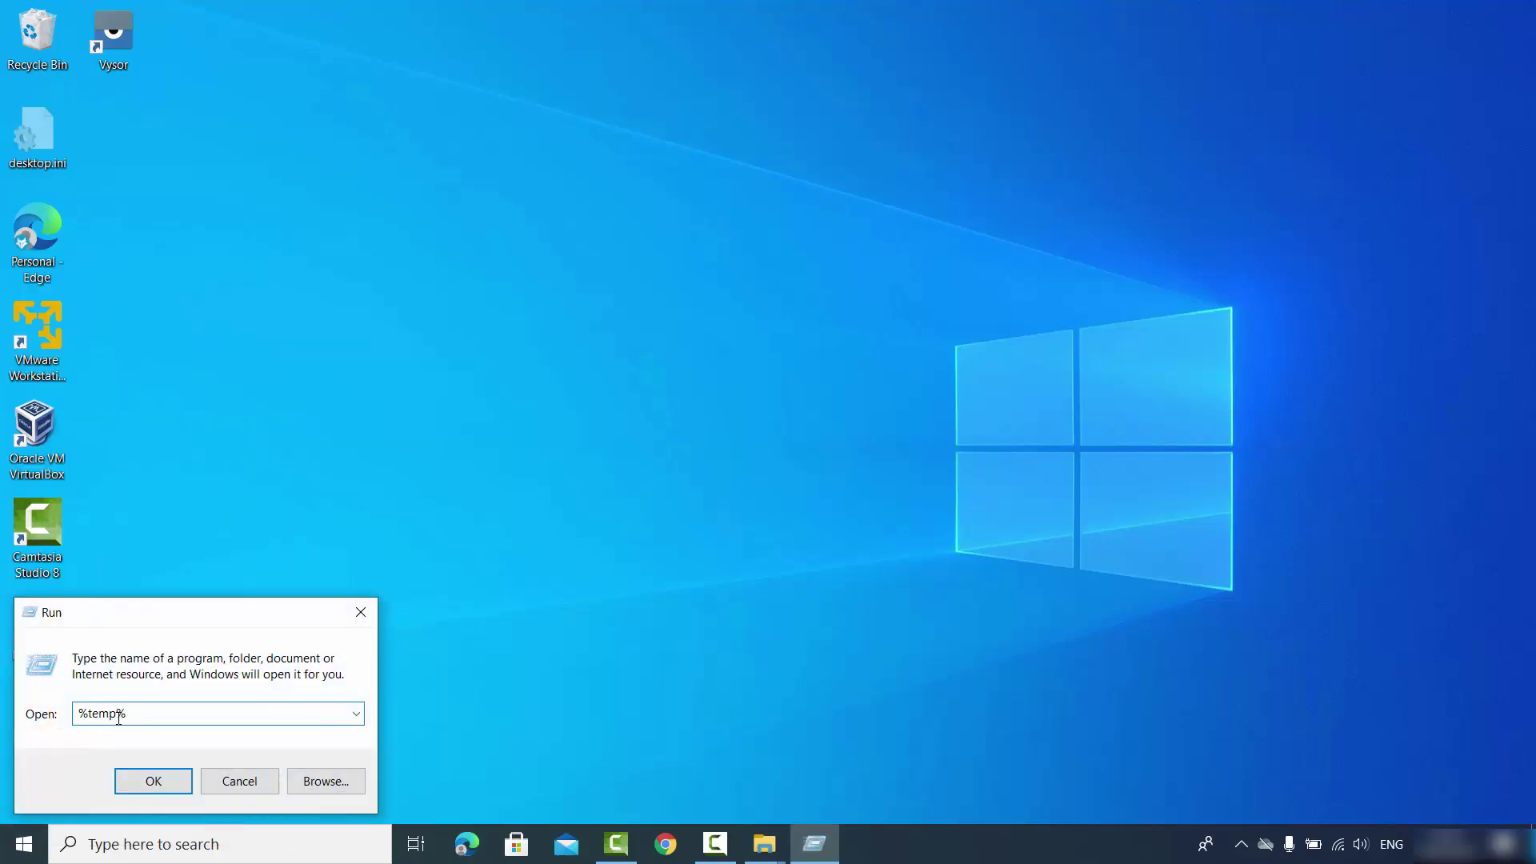
key(BackSpace)
key(BackSpace)
key(BackSpace)
text(temp)
key(BackSpace)
key(BackSpace)
key(BackSpace)
key(BackSpace)
text(Appdata)
key(Return)
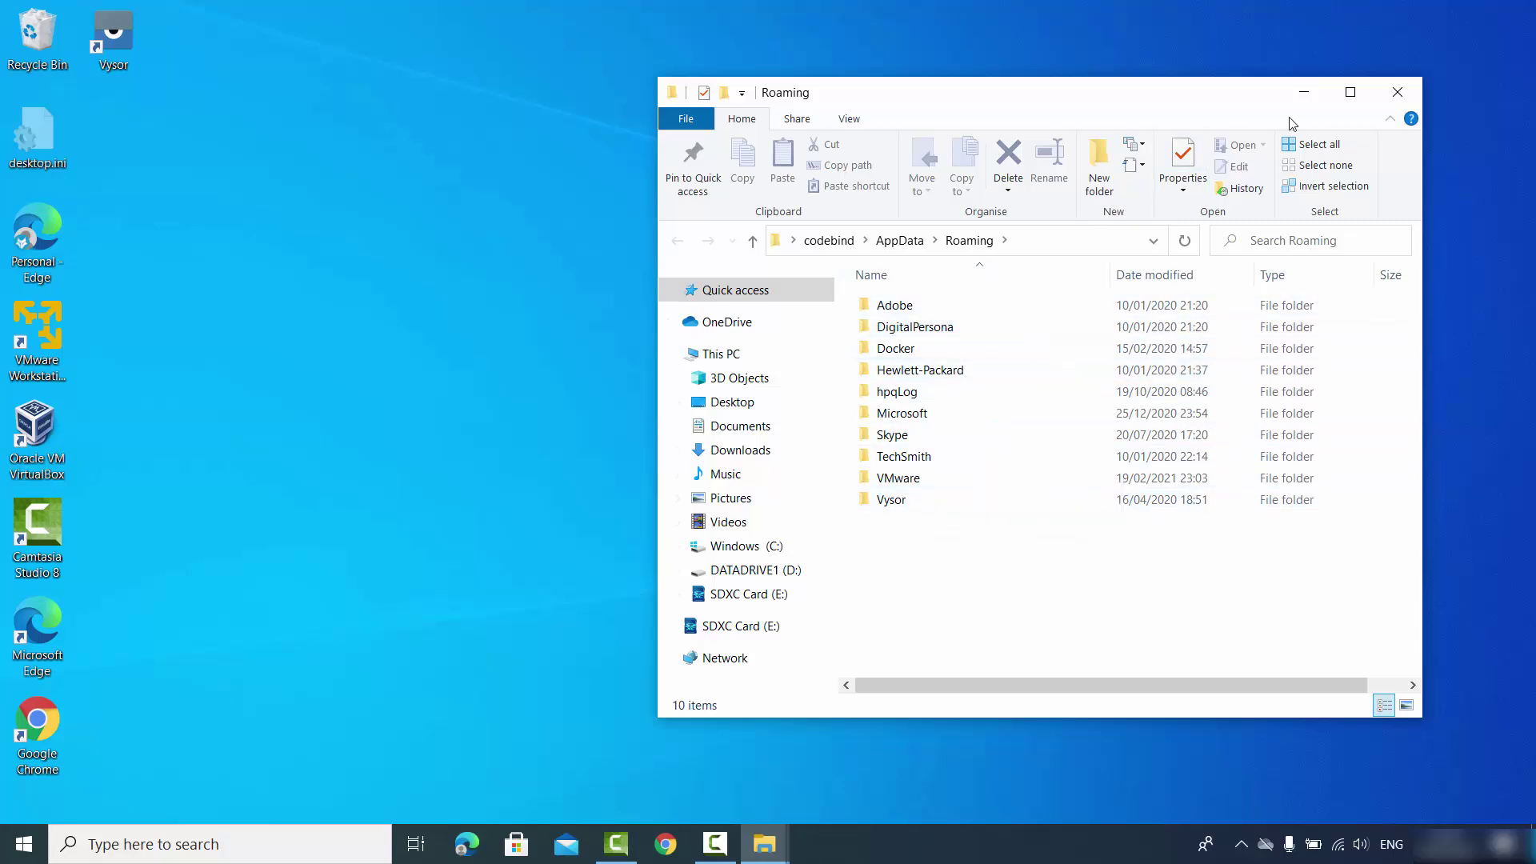
click(1350, 94)
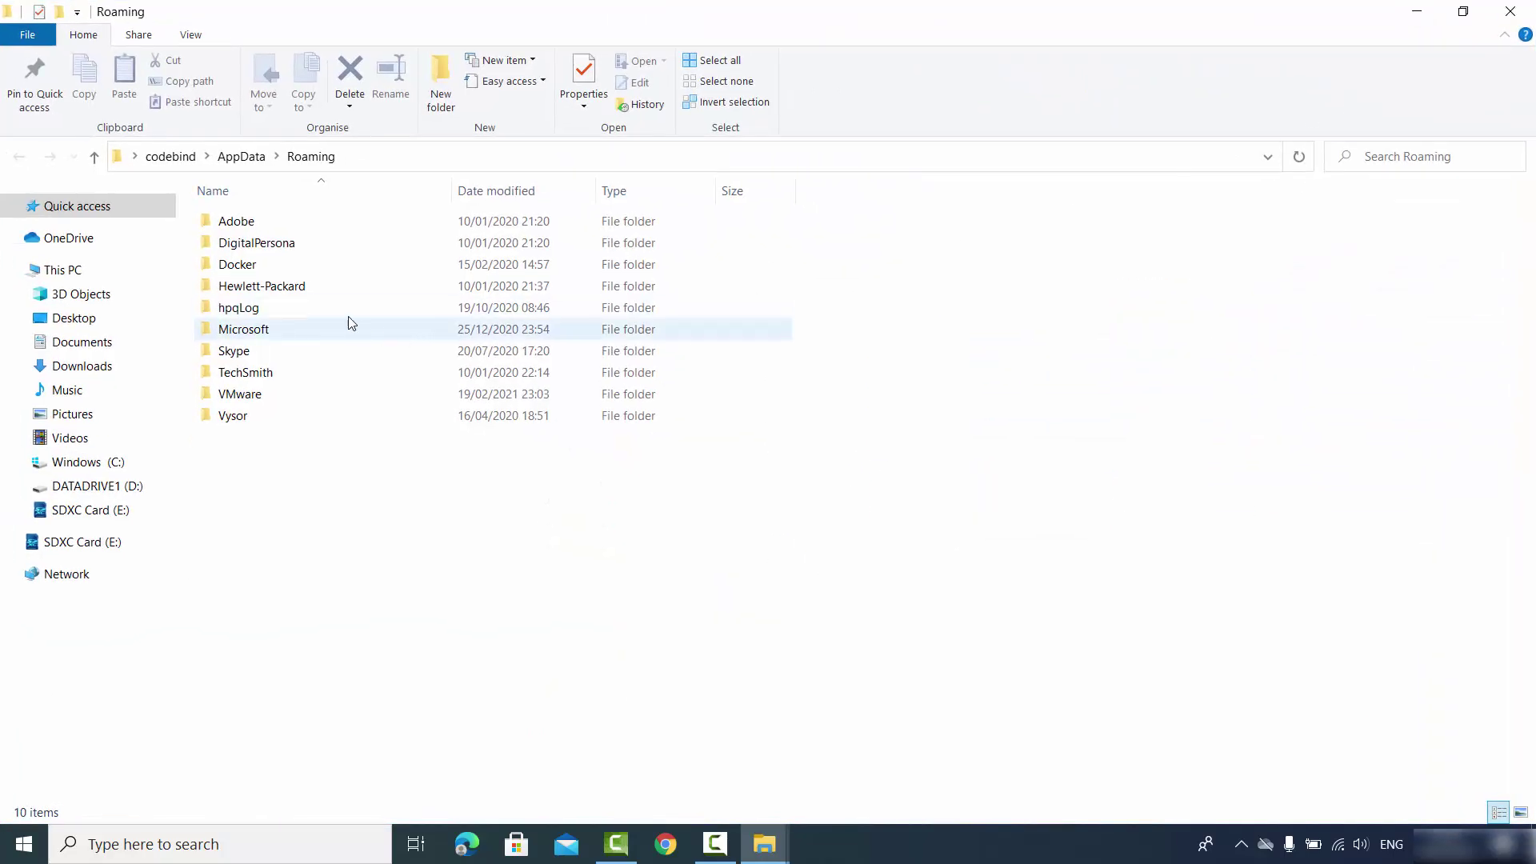
double_click(264, 331)
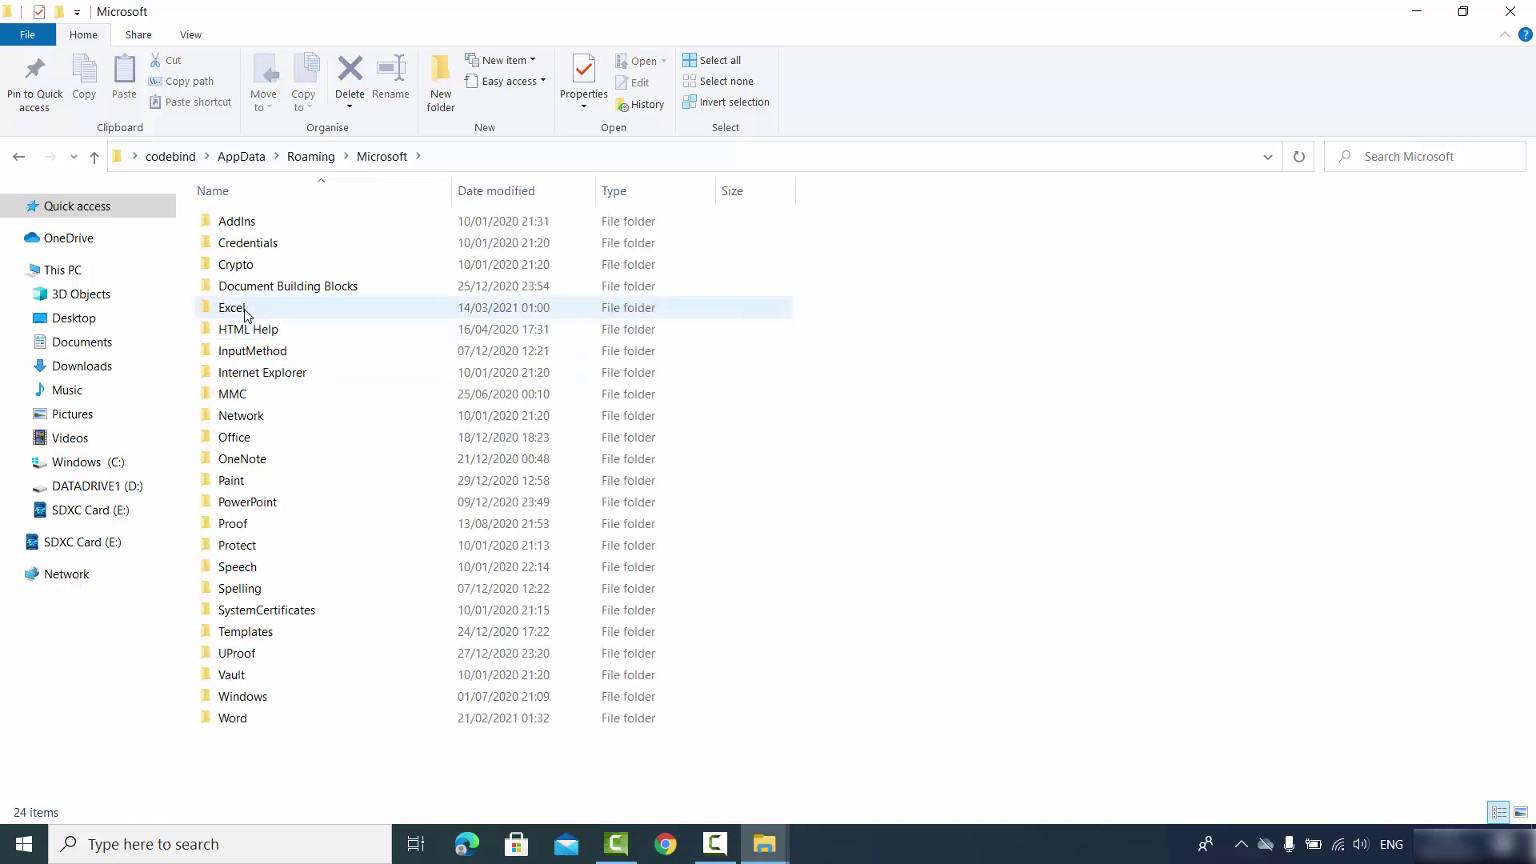
double_click(245, 310)
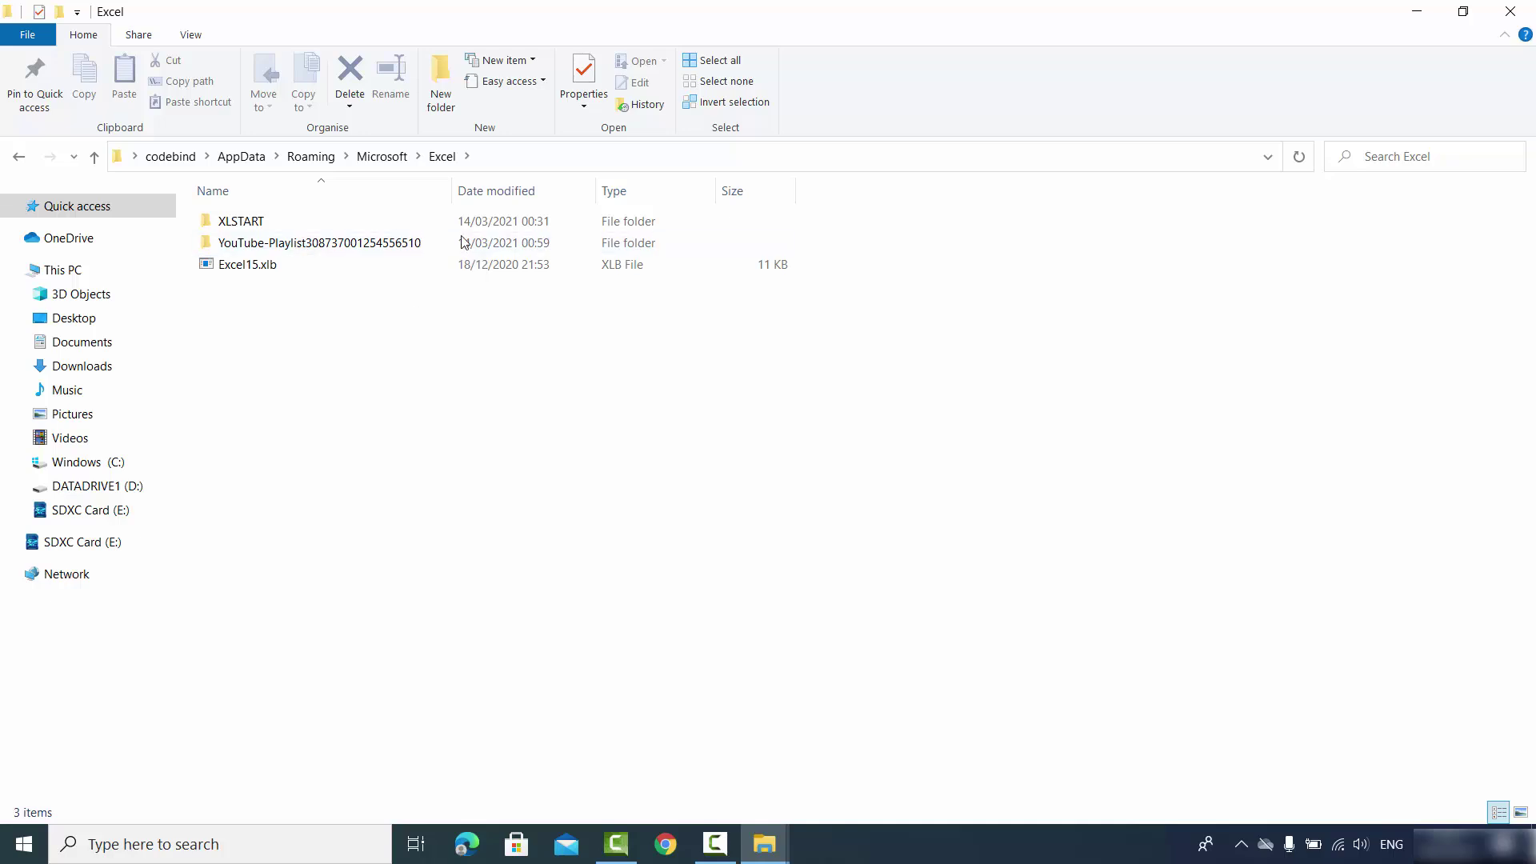
double_click(335, 243)
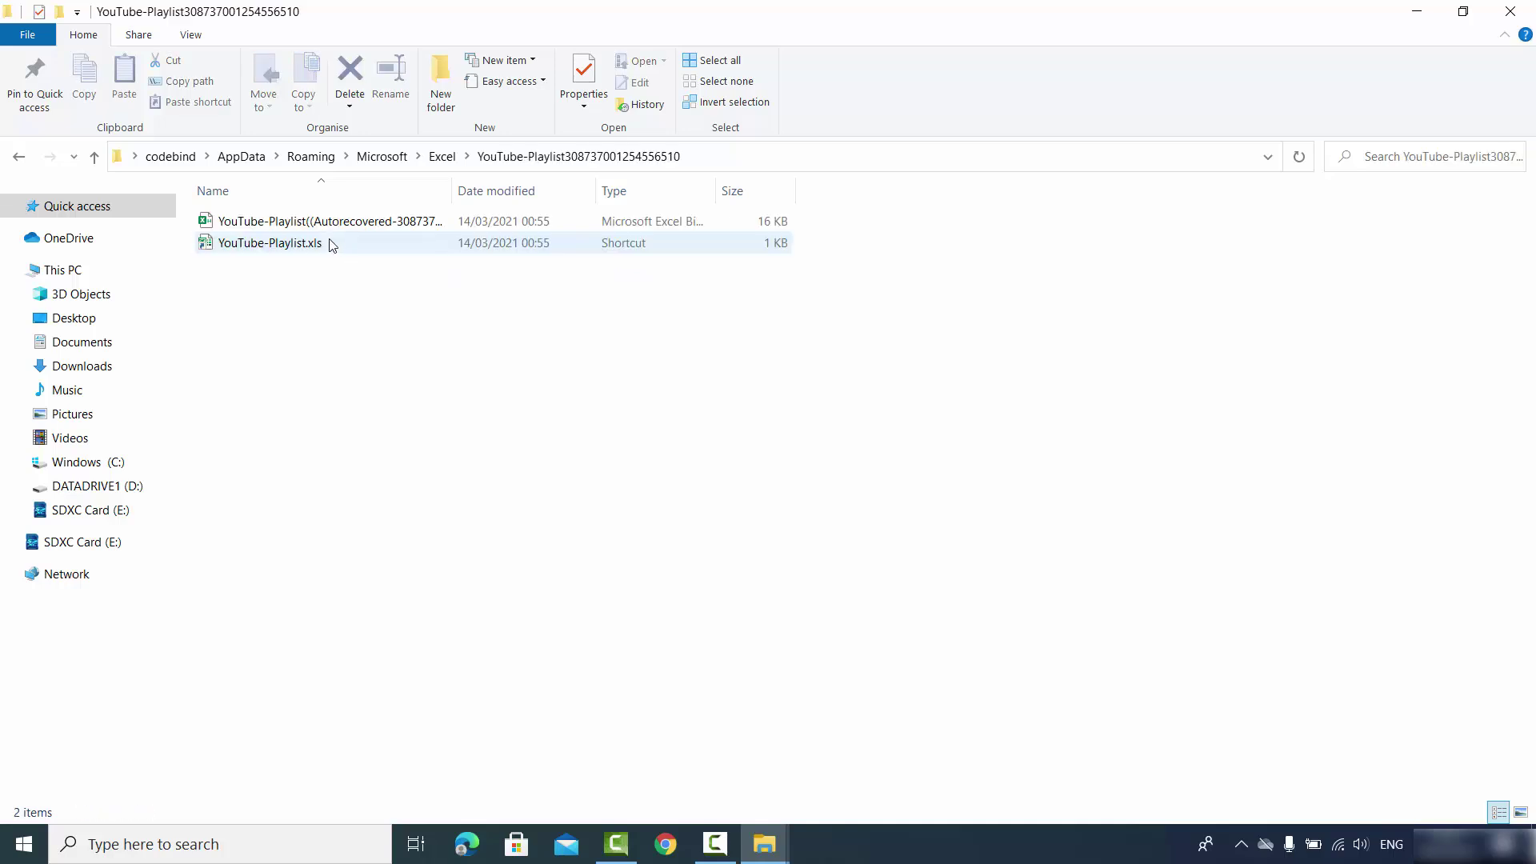